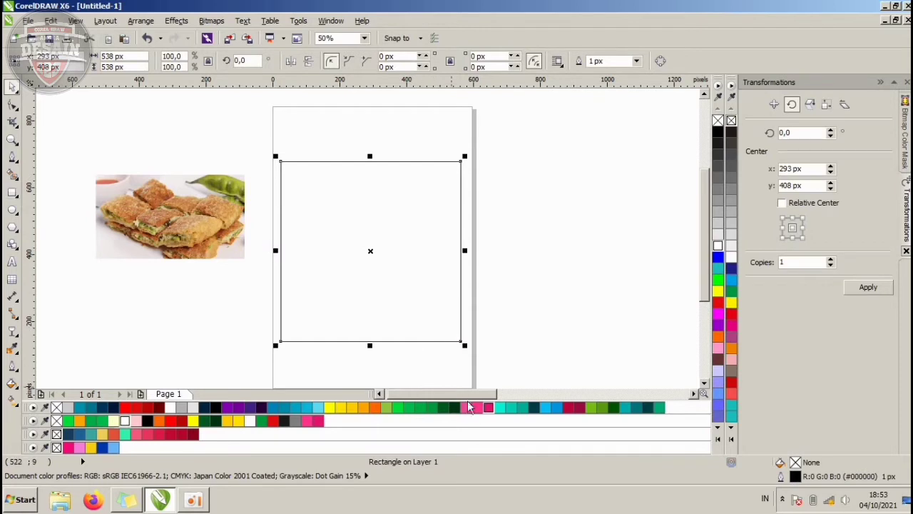
# Step: Fill the square with pink #FF3388 and remove its outline
pyautogui.click(477, 406)
pyautogui.rightClick(718, 121)
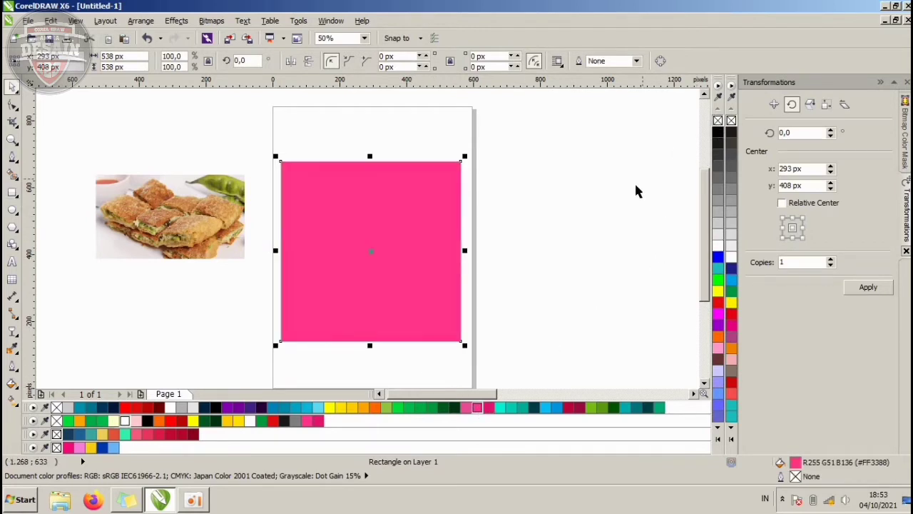
pyautogui.click(558, 253)
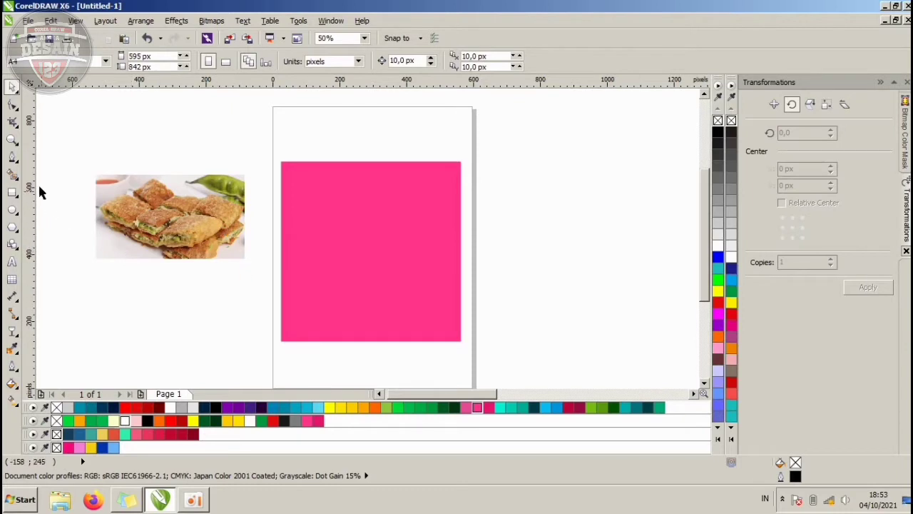
# Step: Draw a closed curve about 636 × 438 px over the square's lower part, with an S-shaped wavy upper edge descending to the right
pyautogui.click(12, 160)
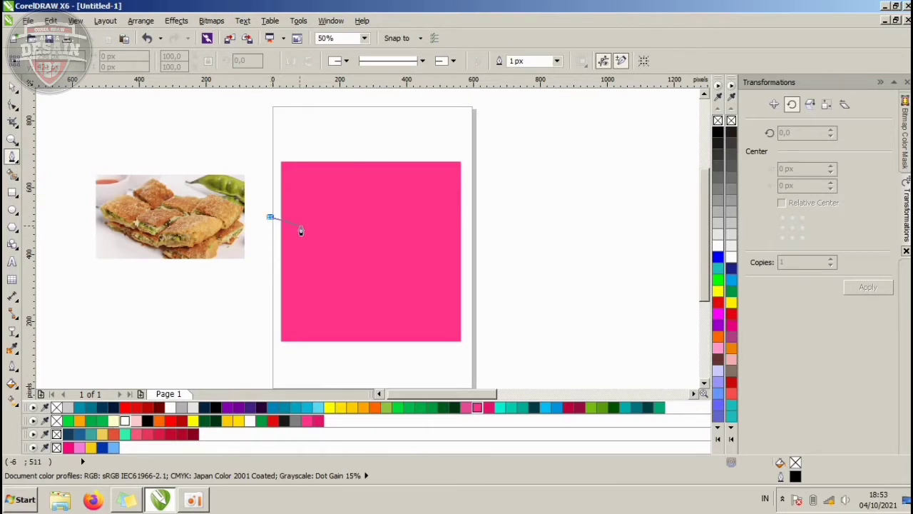
pyautogui.moveTo(314, 226); pyautogui.dragTo(339, 223)
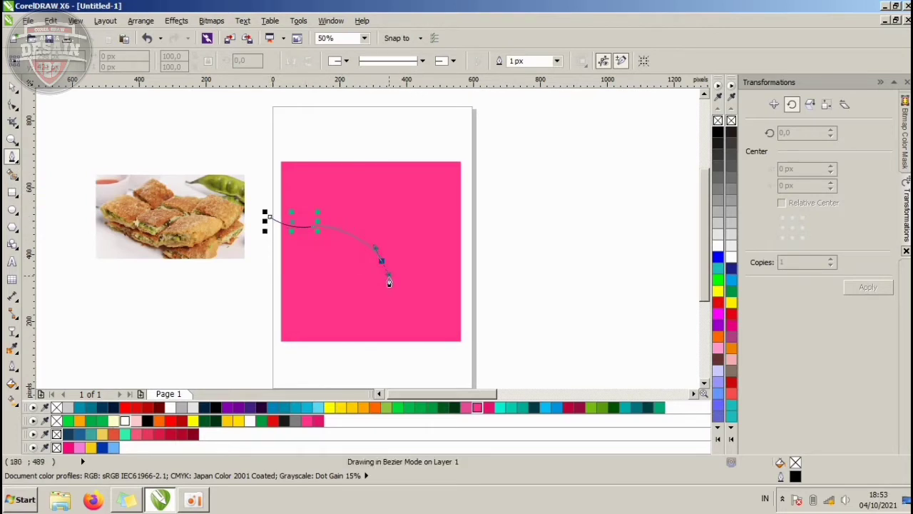
pyautogui.moveTo(389, 276); pyautogui.dragTo(390, 290)
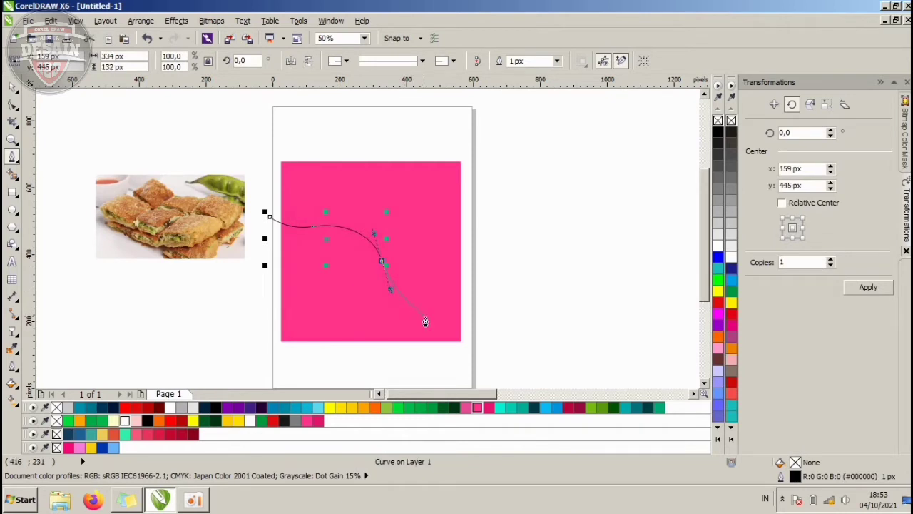
pyautogui.moveTo(451, 321); pyautogui.dragTo(477, 320)
pyautogui.click(482, 338)
pyautogui.click(469, 362)
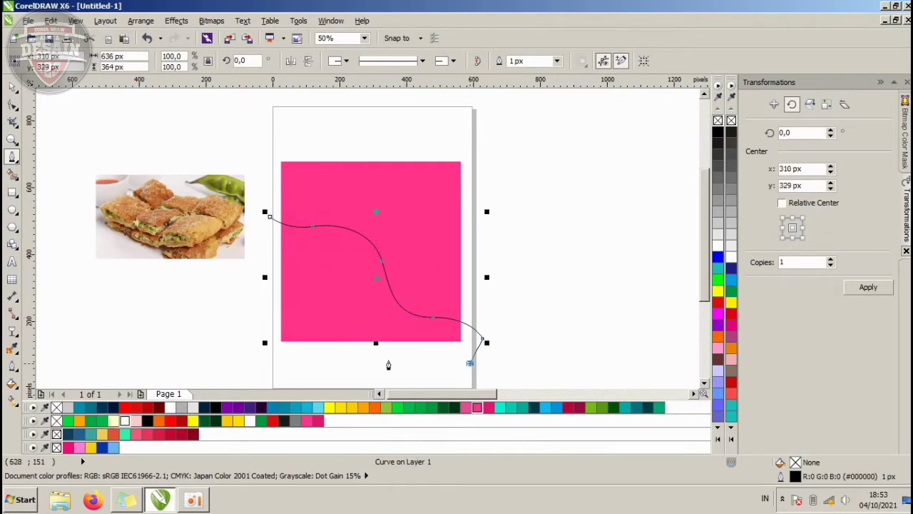
pyautogui.click(276, 351)
pyautogui.click(269, 214)
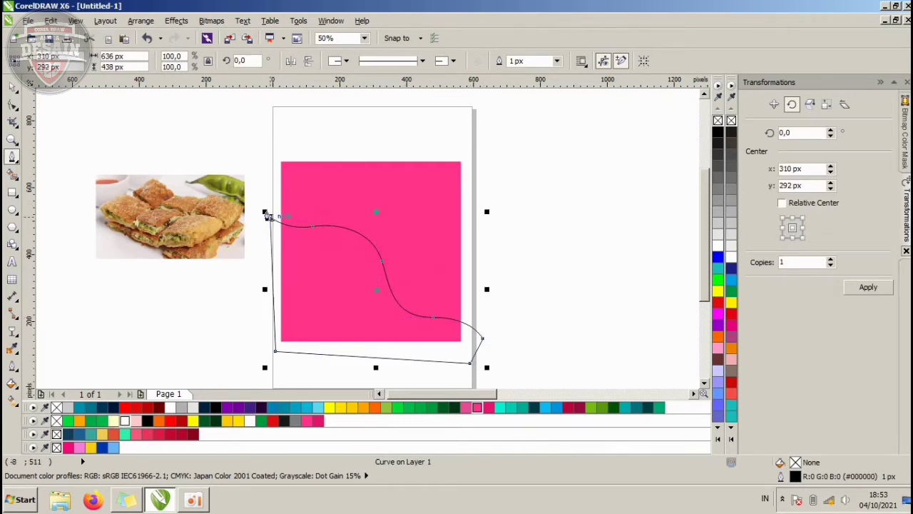
# Step: Enlarge the food photo to about 635 × 359 px and move it over the lower half of the pink square
pyautogui.click(12, 86)
pyautogui.click(137, 208)
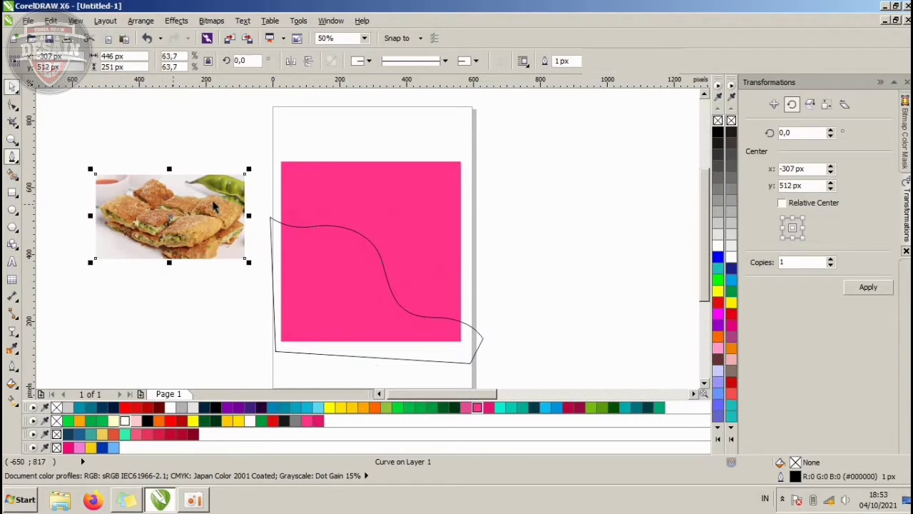
pyautogui.moveTo(248, 172); pyautogui.dragTo(275, 156)
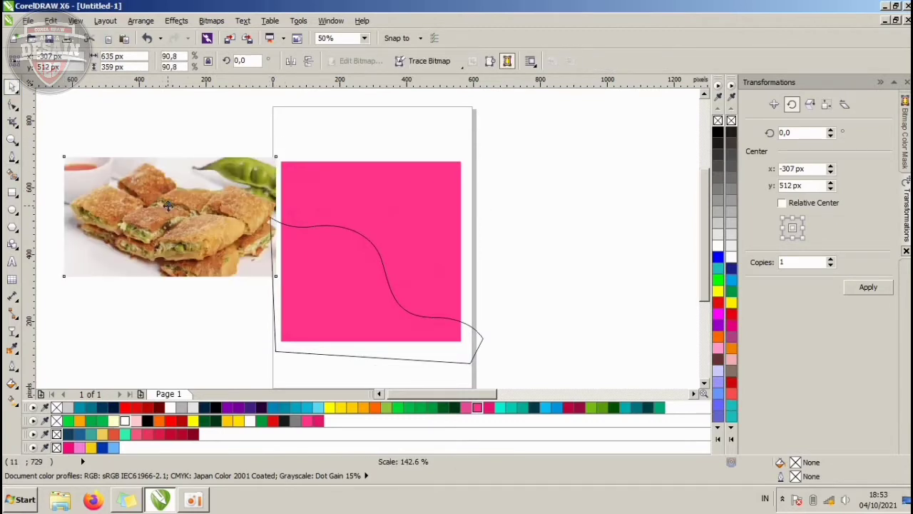
pyautogui.moveTo(172, 206); pyautogui.dragTo(357, 279)
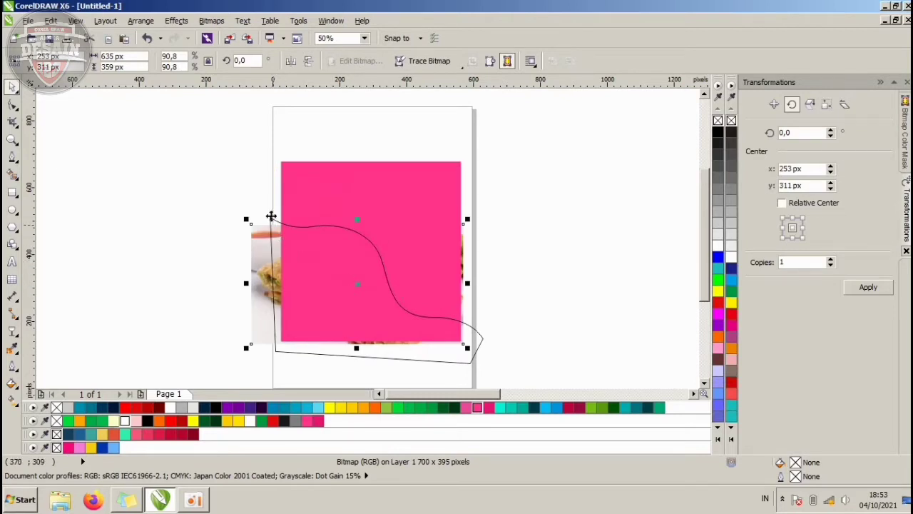
# Step: PowerClip the food photo inside the wavy closed curve
pyautogui.click(175, 21)
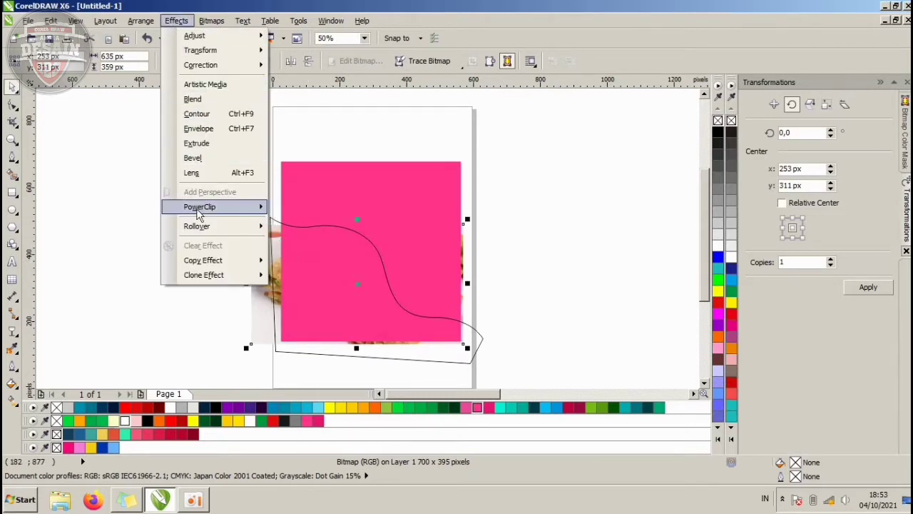
pyautogui.moveTo(200, 208)
pyautogui.click(314, 208)
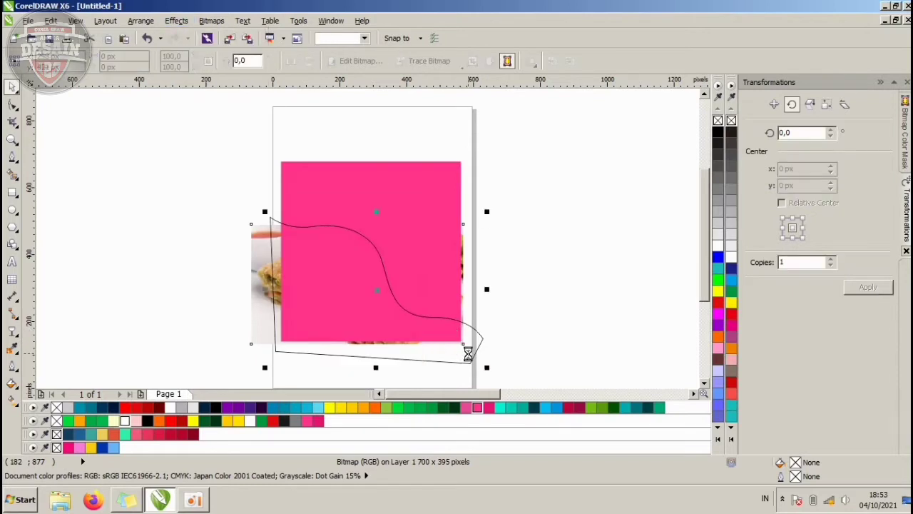
pyautogui.click(465, 347)
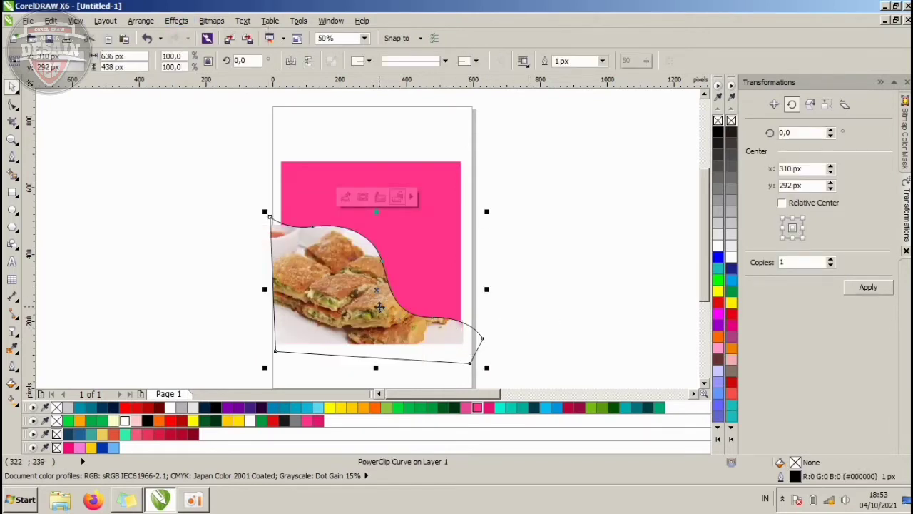
# Step: Edit the PowerClip contents to shift the food photo slightly left and down inside the wavy curve, and finish editing
pyautogui.keyDown('ctrl'); pyautogui.click(378, 305); pyautogui.keyUp('ctrl')
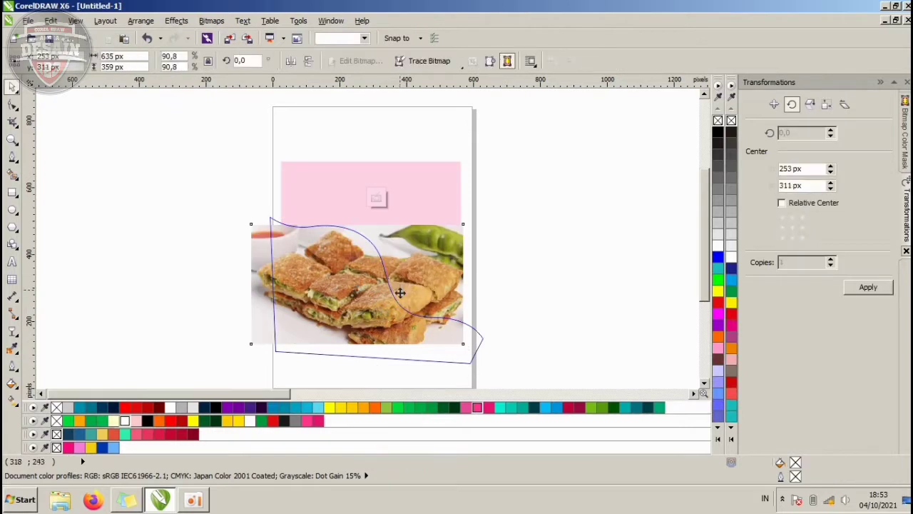
pyautogui.moveTo(400, 292)
pyautogui.mouseDown()
pyautogui.moveTo(396, 301)
pyautogui.moveTo(396, 292)
pyautogui.mouseUp()
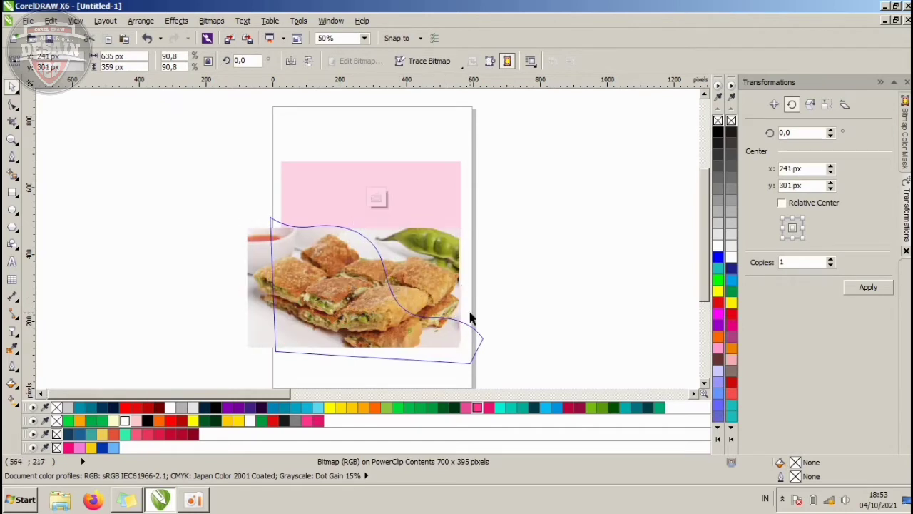
pyautogui.click(513, 270)
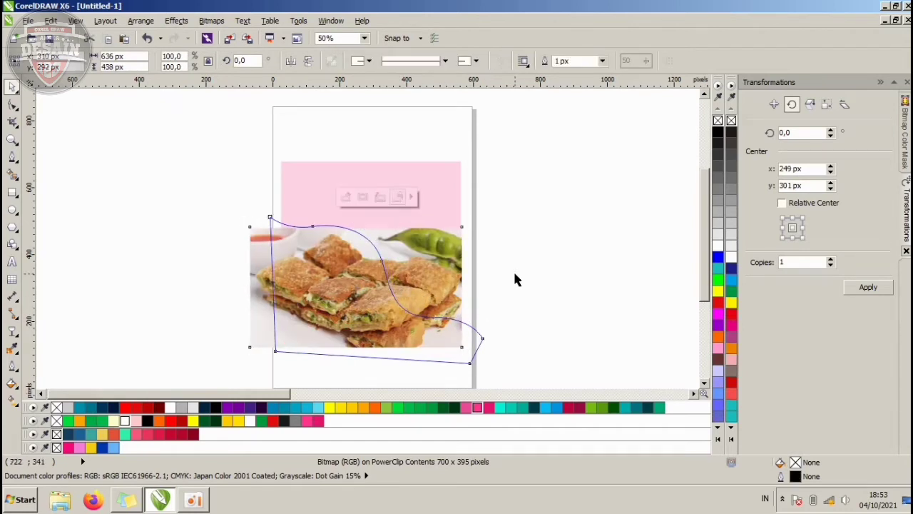
pyautogui.click(476, 334)
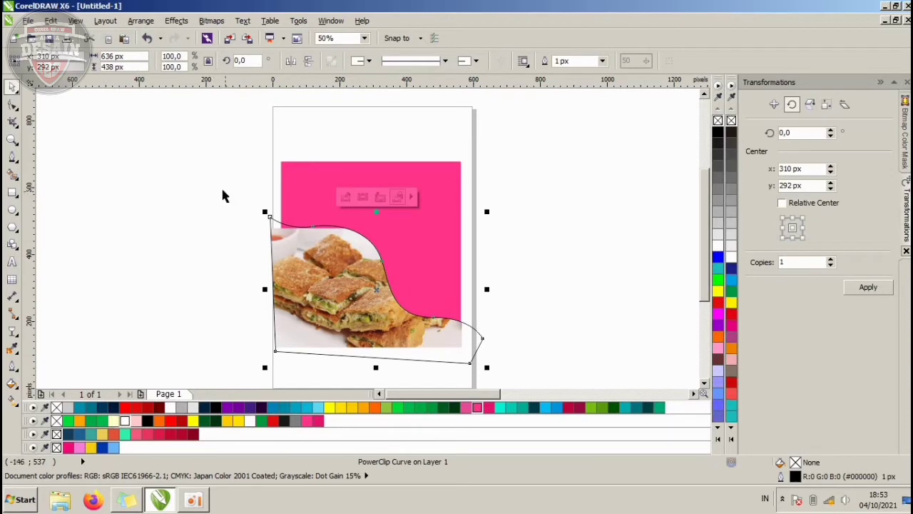
# Step: Reshape the wavy curve by raising its lower-right node and tilting the node's handle upward
pyautogui.click(12, 104)
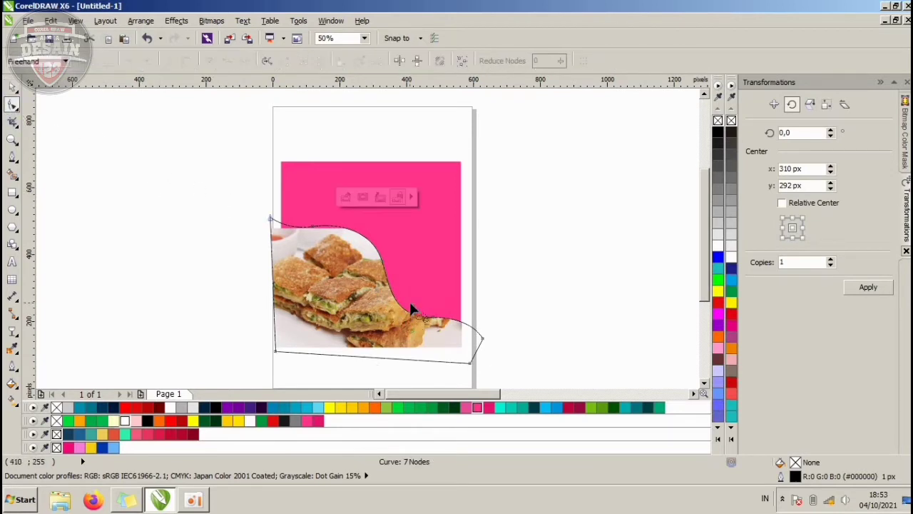
pyautogui.moveTo(433, 316); pyautogui.dragTo(433, 309)
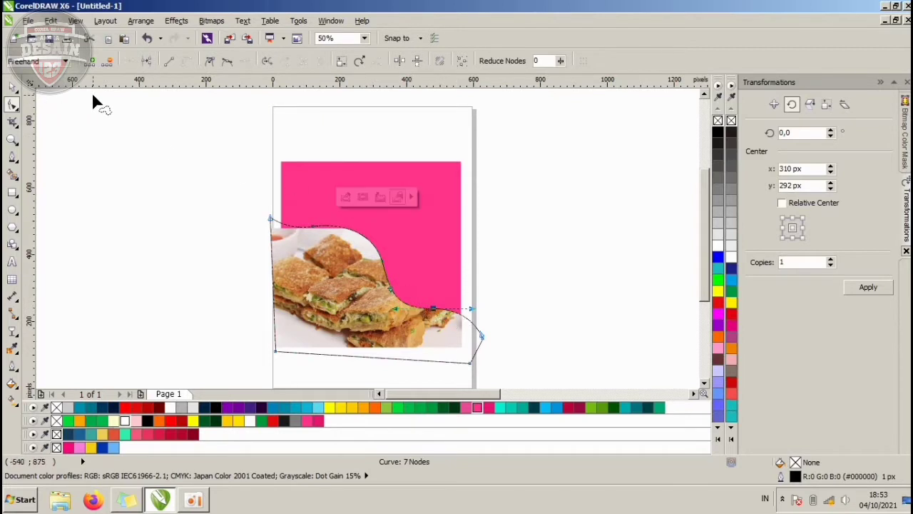
pyautogui.moveTo(477, 311); pyautogui.dragTo(433, 297)
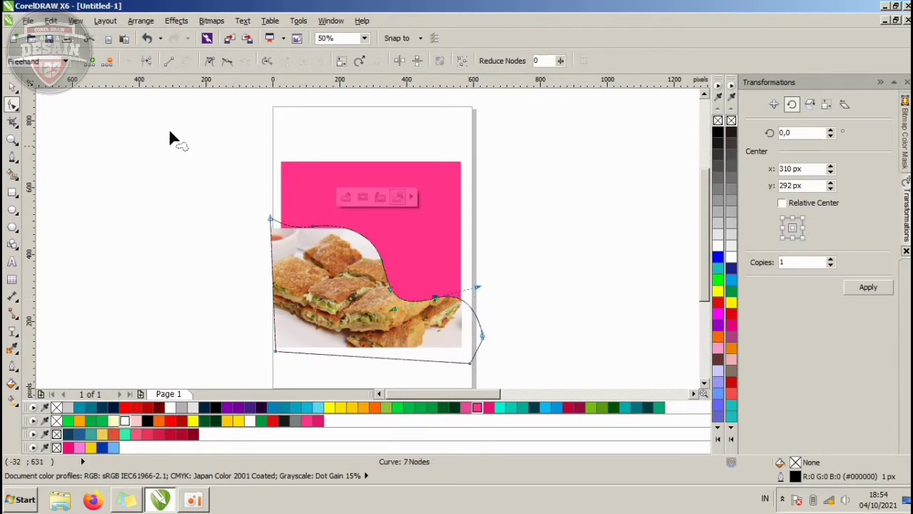
pyautogui.click(13, 87)
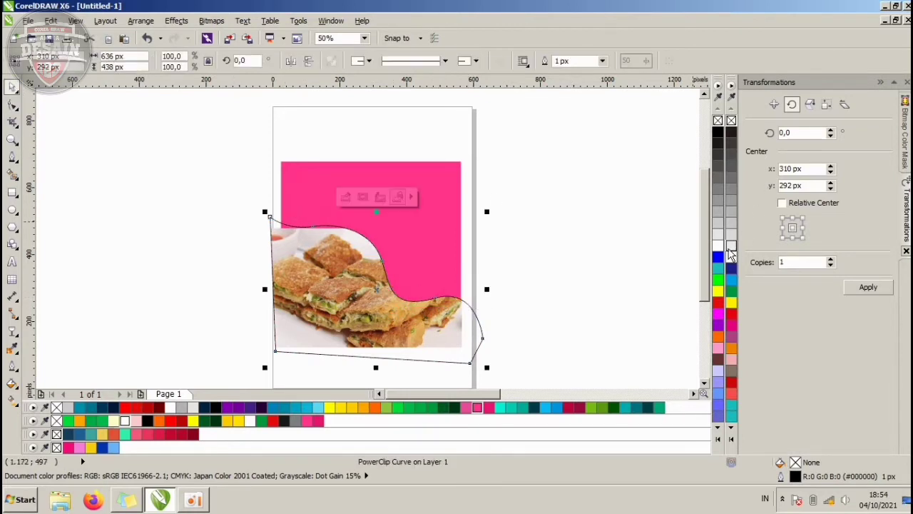
# Step: Remove the outline from the clipped wavy shape
pyautogui.rightClick(718, 120)
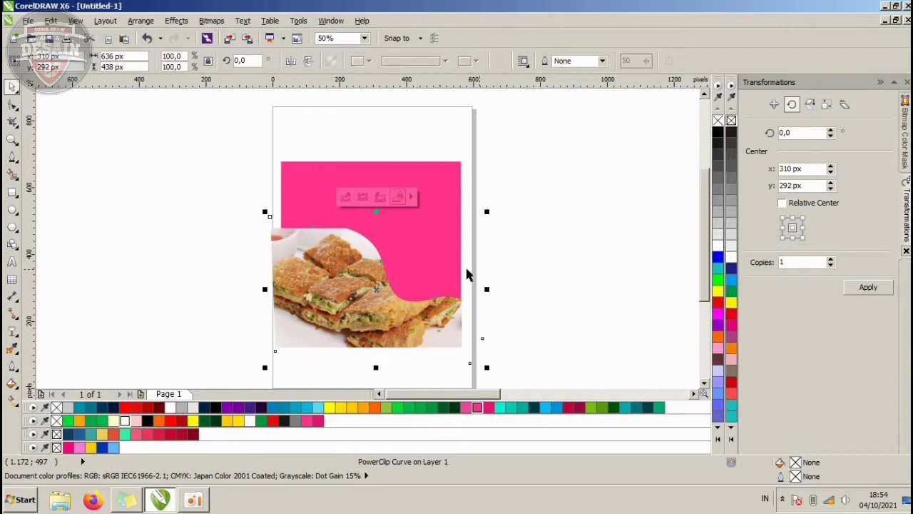
pyautogui.click(12, 104)
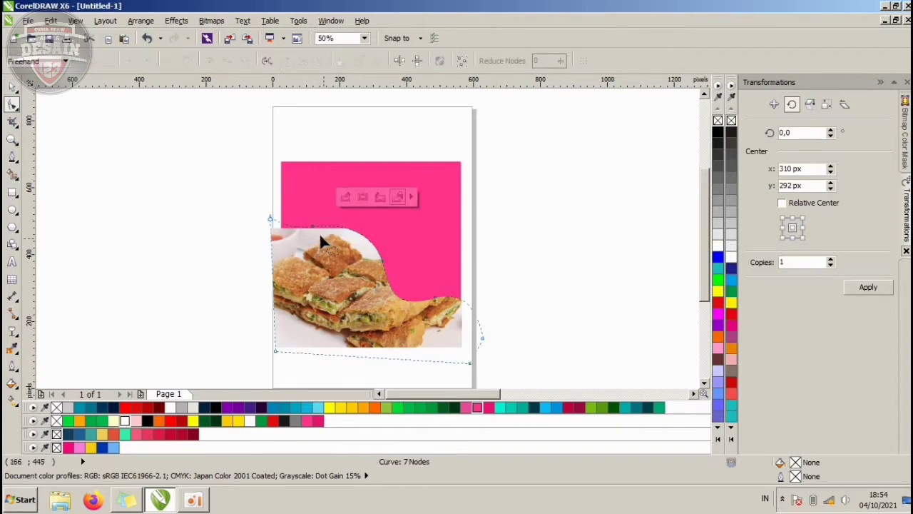
pyautogui.click(12, 86)
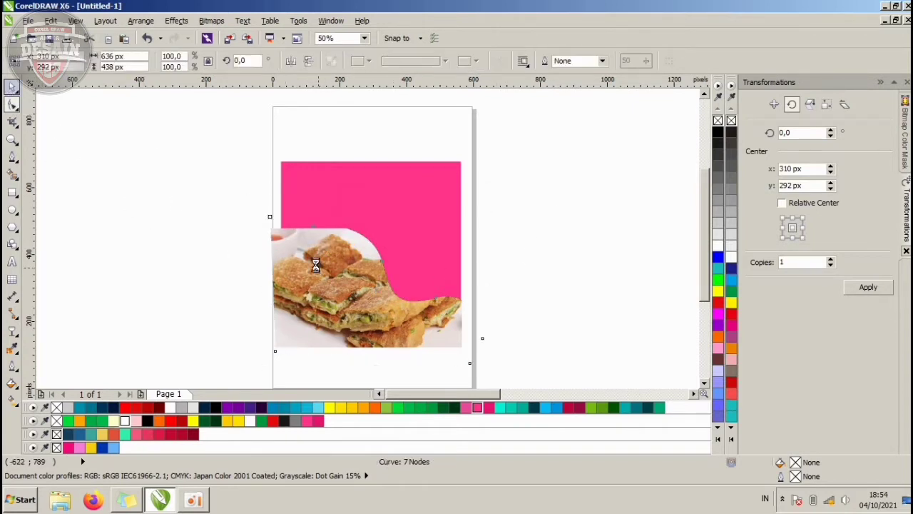
# Step: Edit the PowerClip contents to enlarge the food photo to about 682 × 385 px, reposition it under the wavy edge, and finish editing
pyautogui.keyDown('ctrl'); pyautogui.click(316, 262); pyautogui.keyUp('ctrl')
pyautogui.click(269, 229)
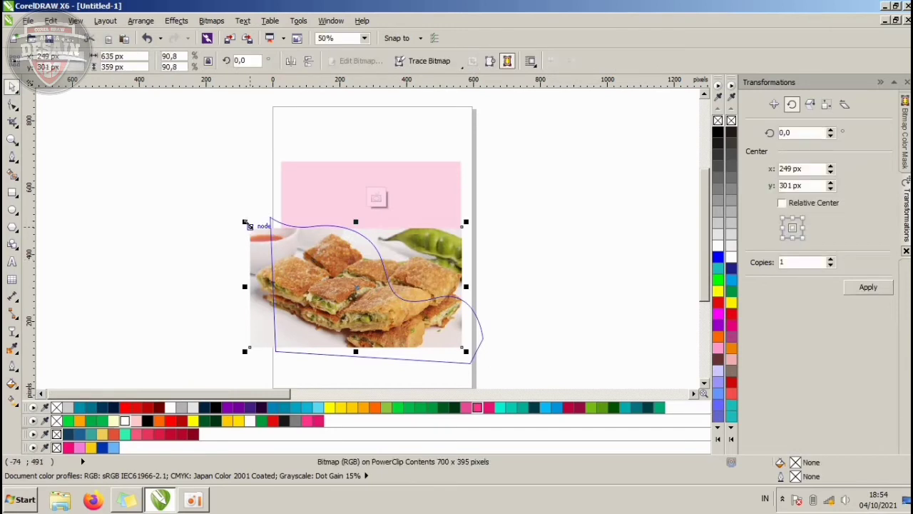
pyautogui.moveTo(239, 217); pyautogui.dragTo(233, 212)
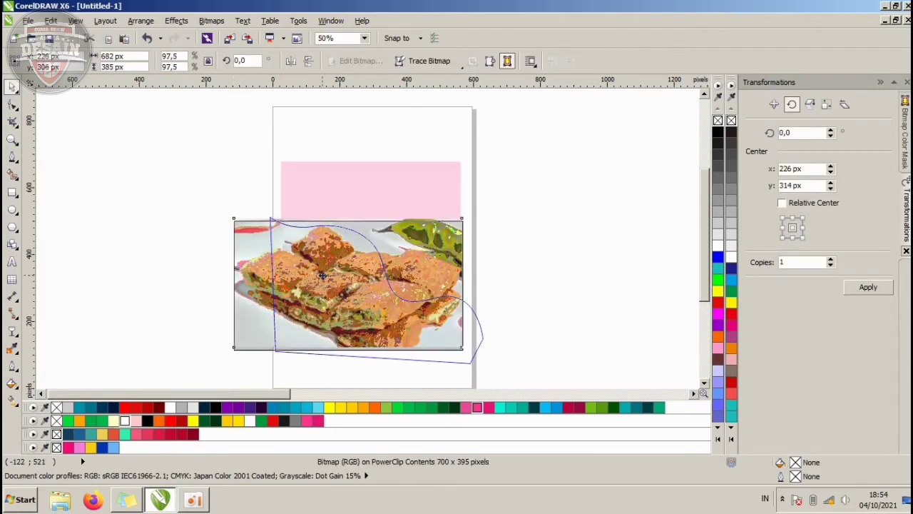
pyautogui.moveTo(322, 275); pyautogui.dragTo(323, 277)
pyautogui.keyDown('ctrl'); pyautogui.click(538, 257); pyautogui.keyUp('ctrl')
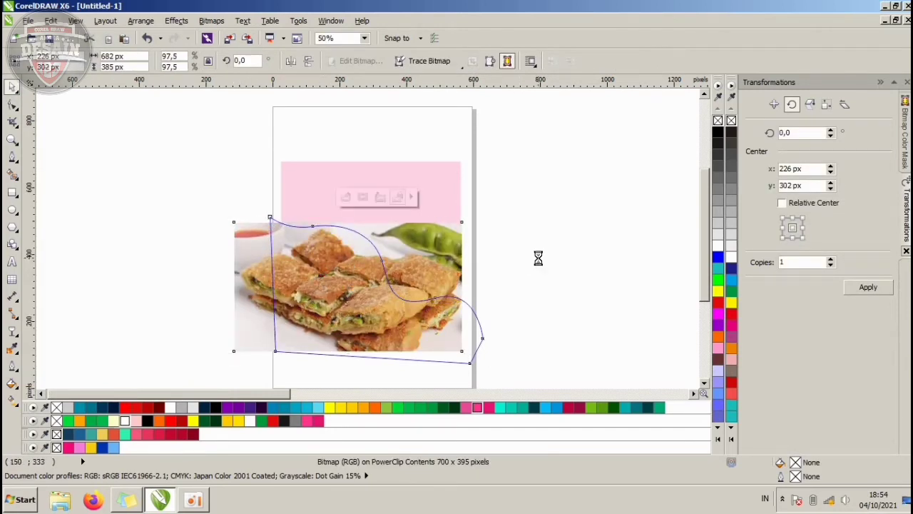
pyautogui.click(537, 257)
# Step: Give the clipped wavy shape a white 8 px outline with rounded corners, placed behind the fill and scaled with the image
pyautogui.click(361, 263)
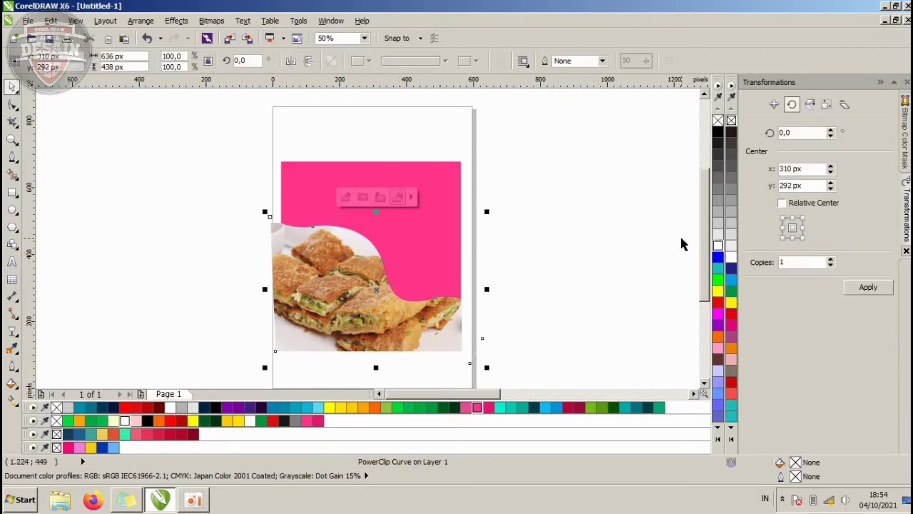
pyautogui.rightClick(718, 246)
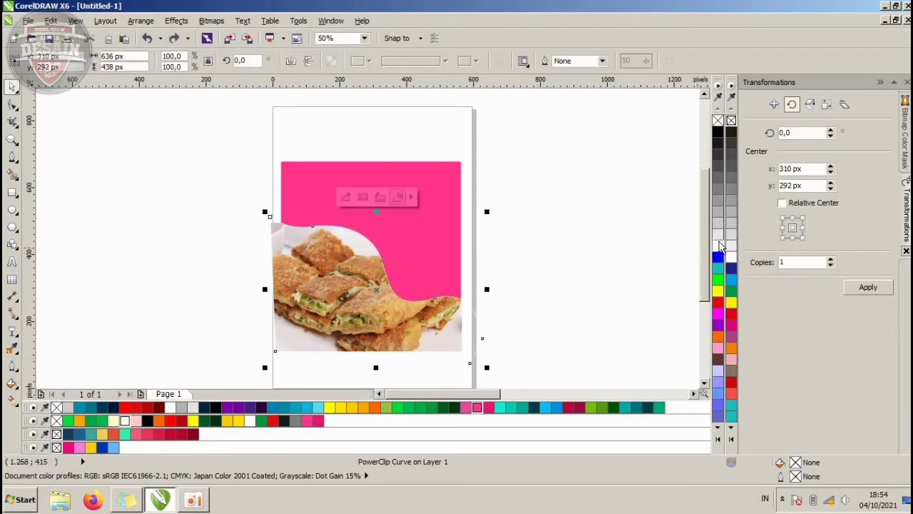
pyautogui.doubleClick(792, 482)
pyautogui.doubleClick(371, 172)
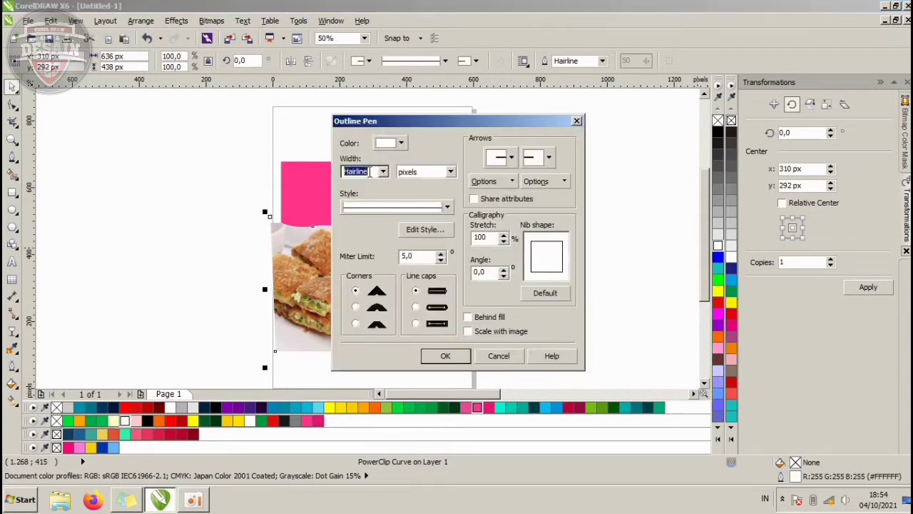
pyautogui.write('8')
pyautogui.click(467, 317)
pyautogui.click(468, 331)
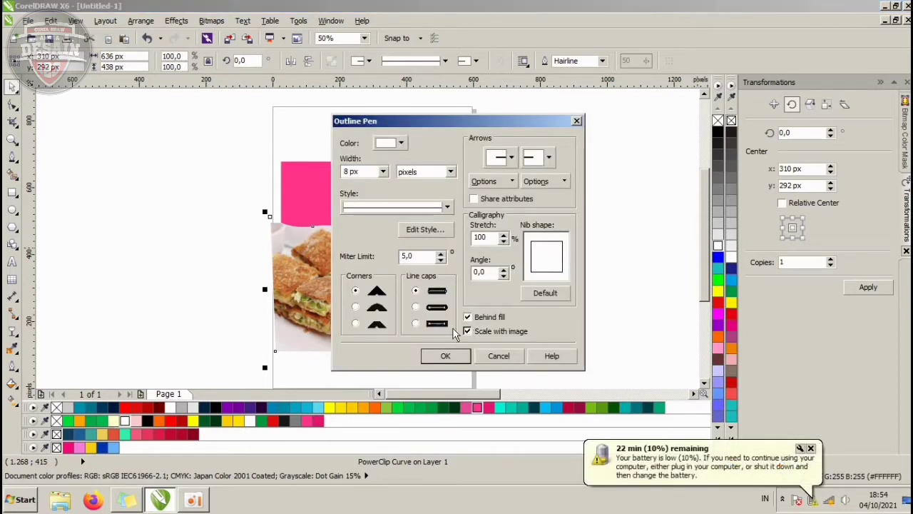
pyautogui.click(356, 307)
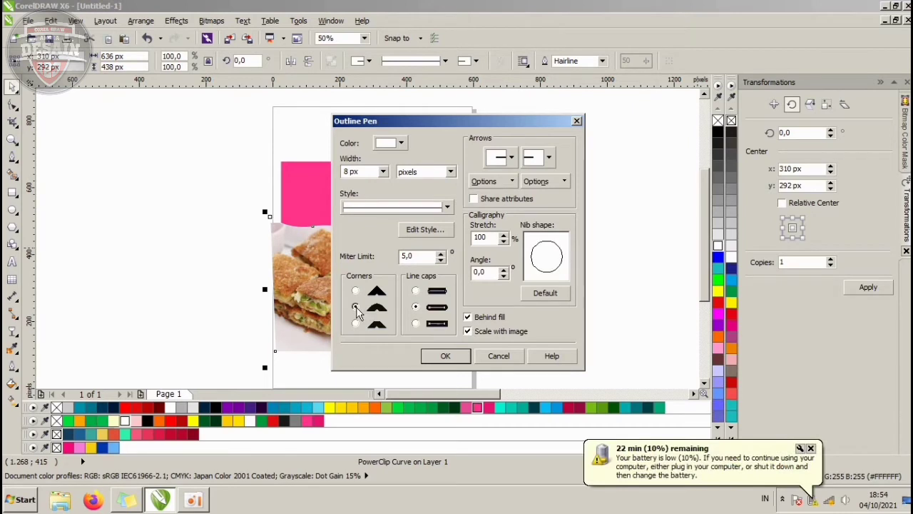
pyautogui.click(443, 356)
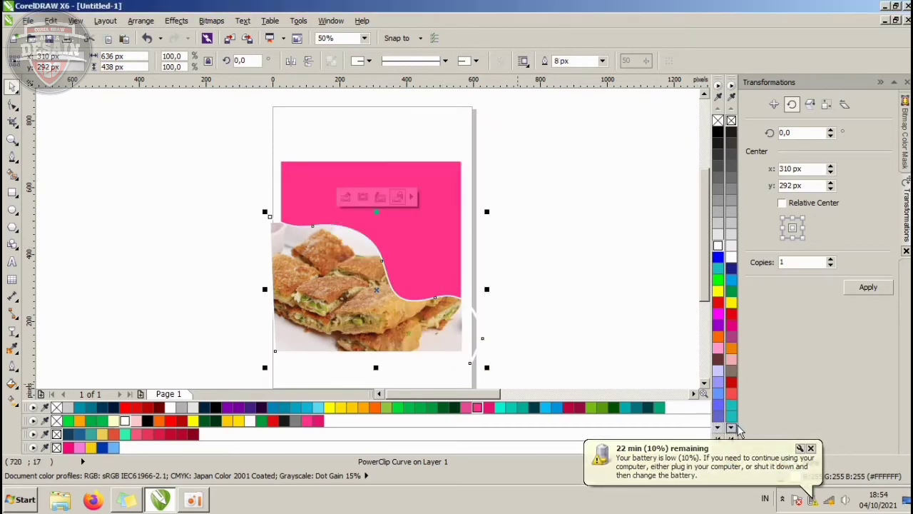
pyautogui.click(814, 449)
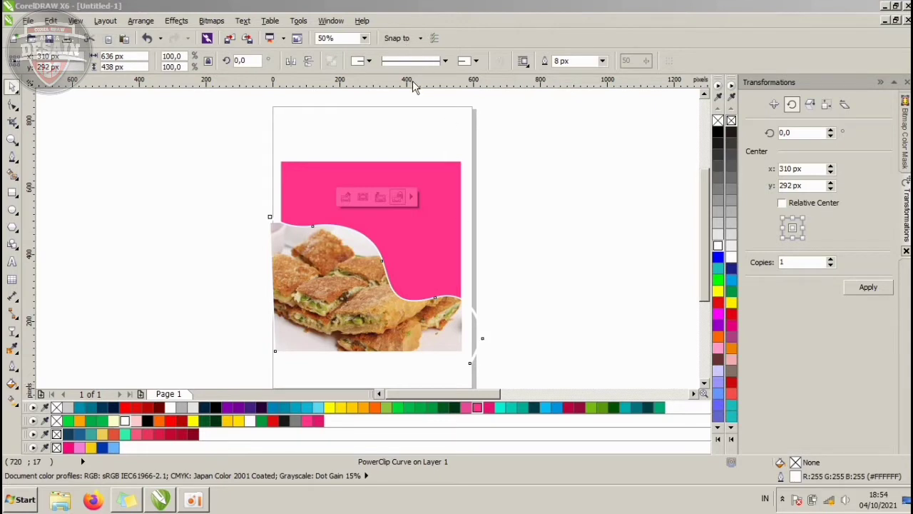
pyautogui.click(243, 208)
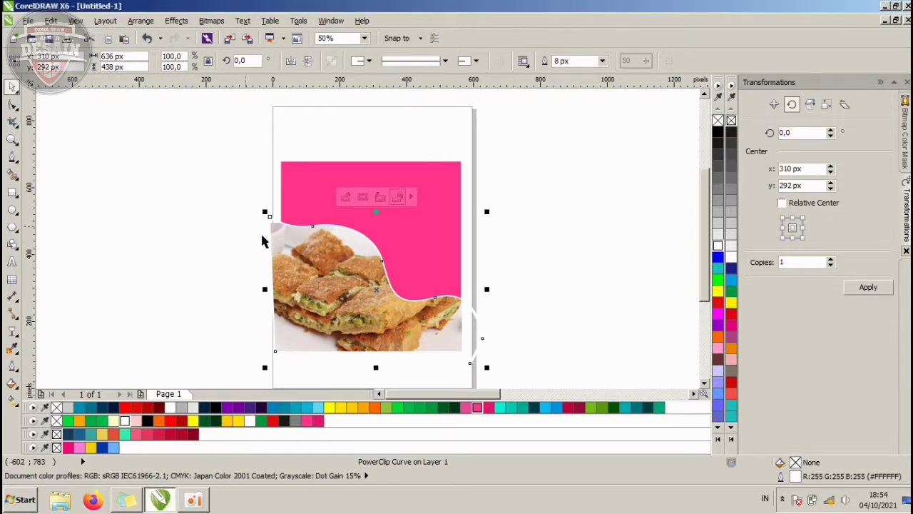
# Step: PowerClip the white-outlined wavy photo shape inside the pink square and deselect it
pyautogui.click(176, 21)
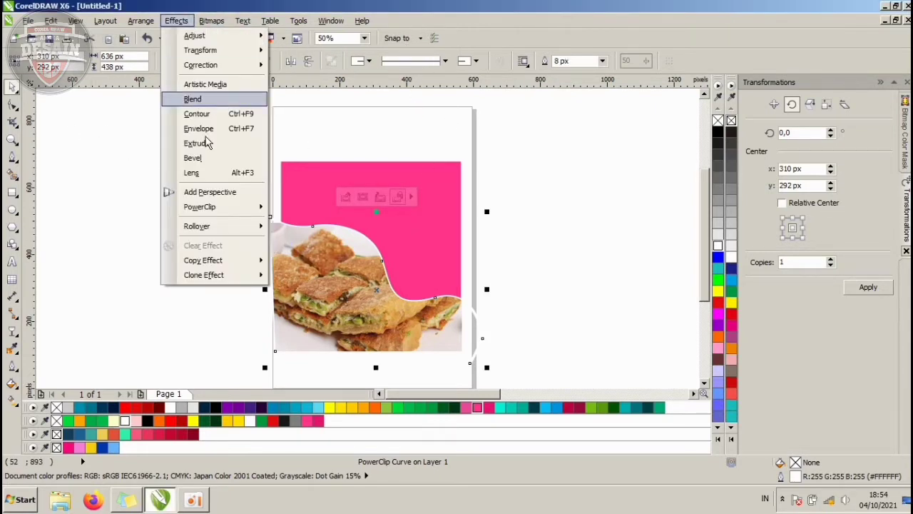
pyautogui.moveTo(202, 210)
pyautogui.click(321, 207)
pyautogui.click(365, 174)
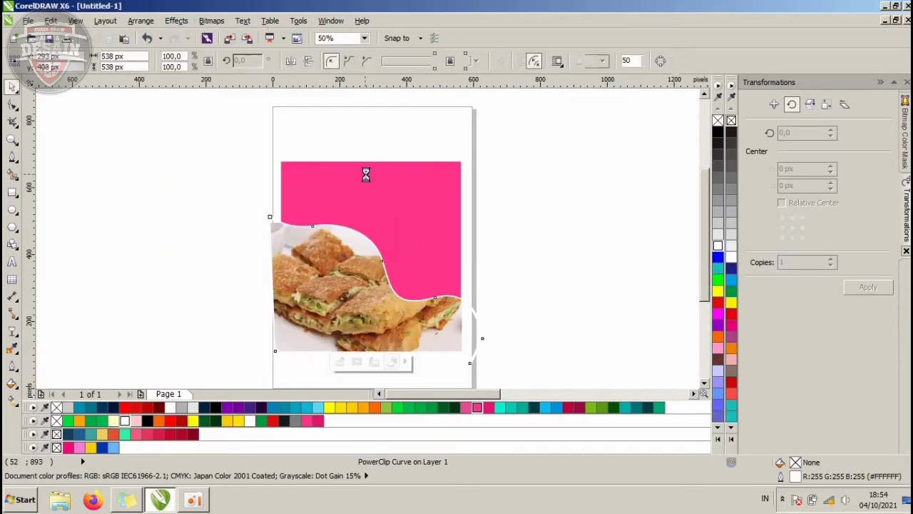
pyautogui.click(490, 244)
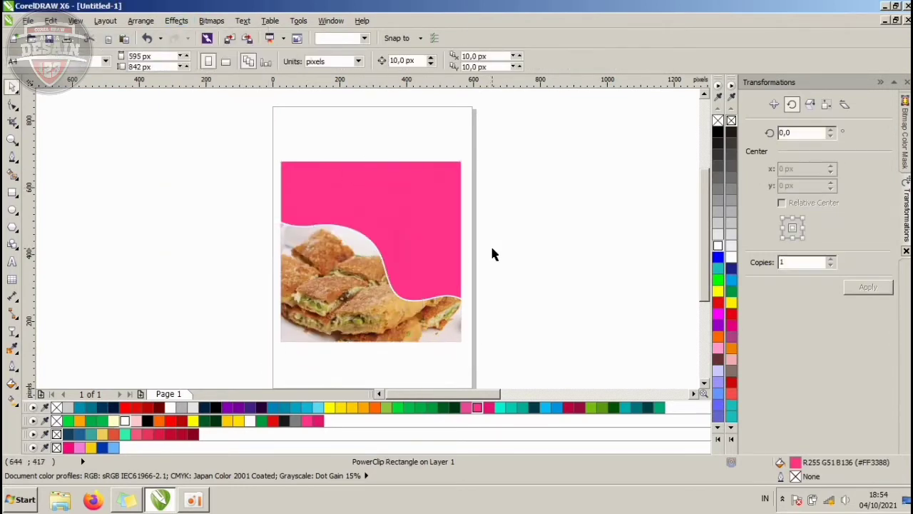
# Step: Draw an open wavy curve about 641 × 247 px with the Pen tool, following the photo's wavy edge just above it
pyautogui.click(12, 157)
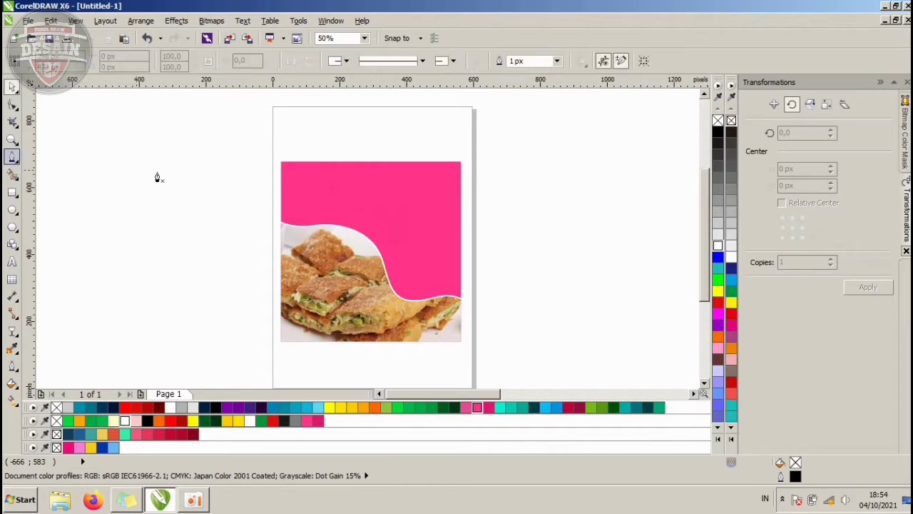
pyautogui.scroll(1, 378, 239)
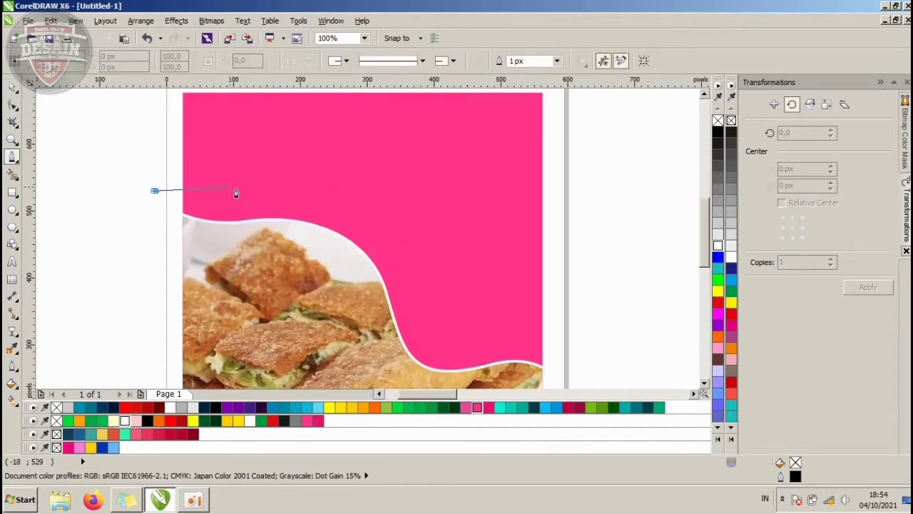
pyautogui.moveTo(300, 214); pyautogui.dragTo(302, 214)
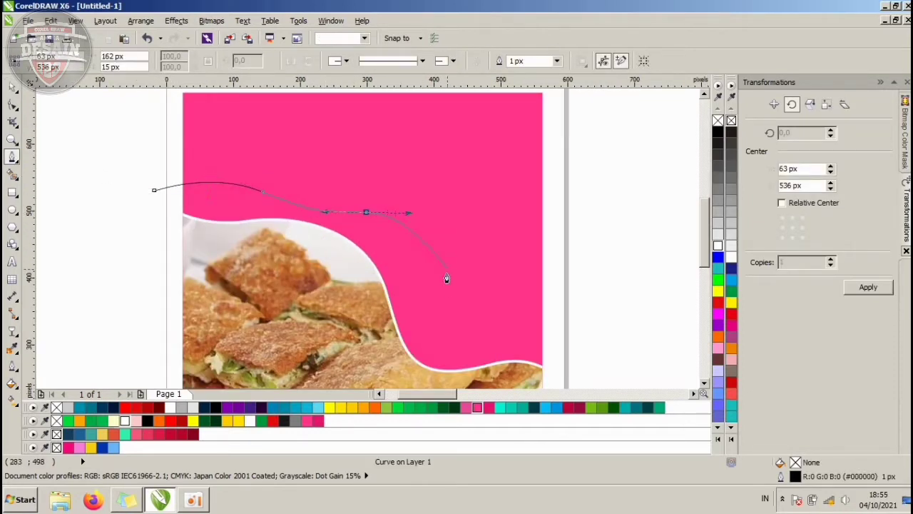
pyautogui.moveTo(439, 312); pyautogui.dragTo(438, 357)
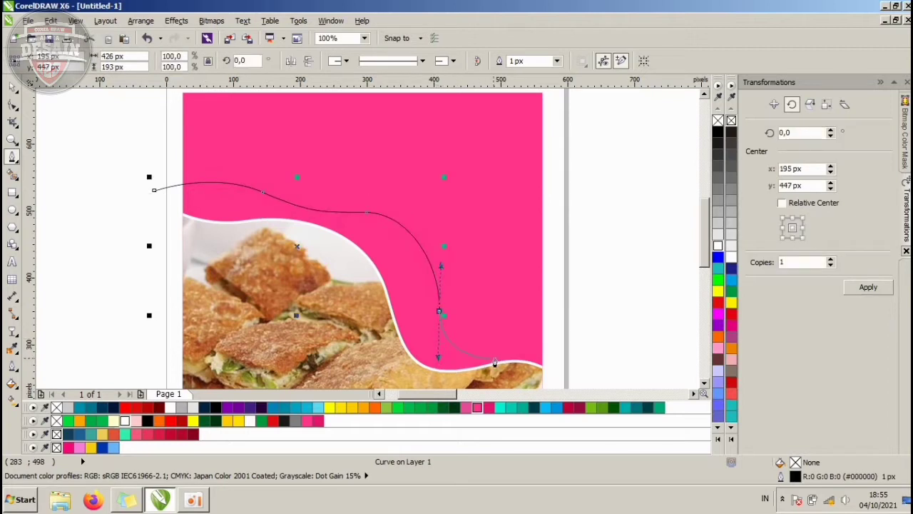
pyautogui.moveTo(536, 335); pyautogui.dragTo(569, 319)
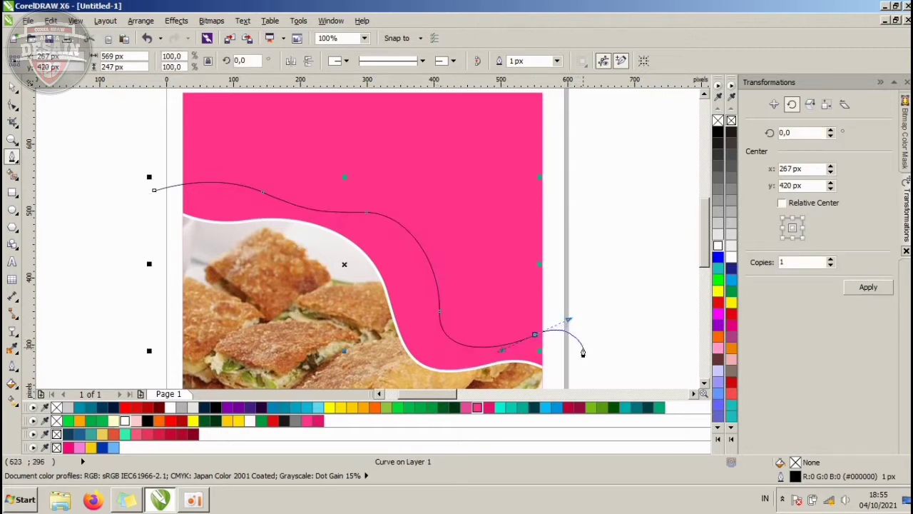
pyautogui.doubleClick(583, 347)
# Step: Delete the curve's node where it starts descending, above the middle of the photo's wavy edge
pyautogui.click(12, 104)
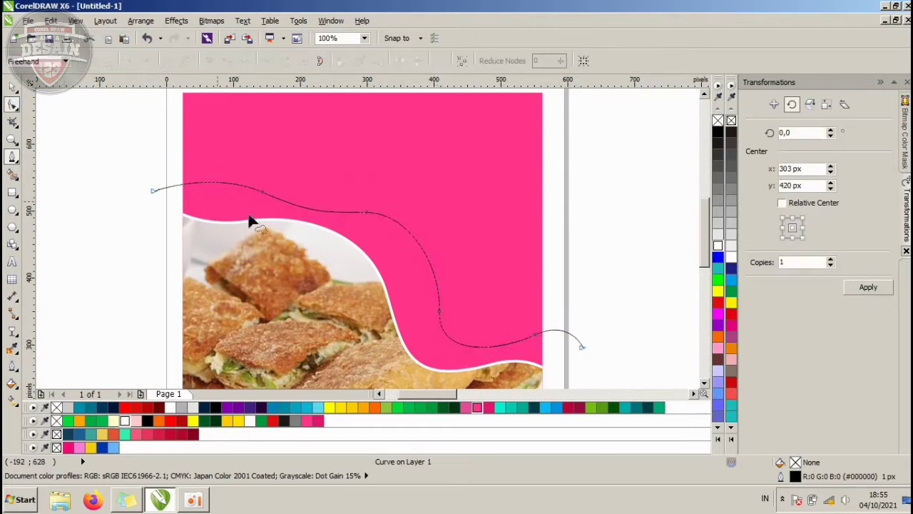
pyautogui.click(365, 209)
pyautogui.click(375, 214)
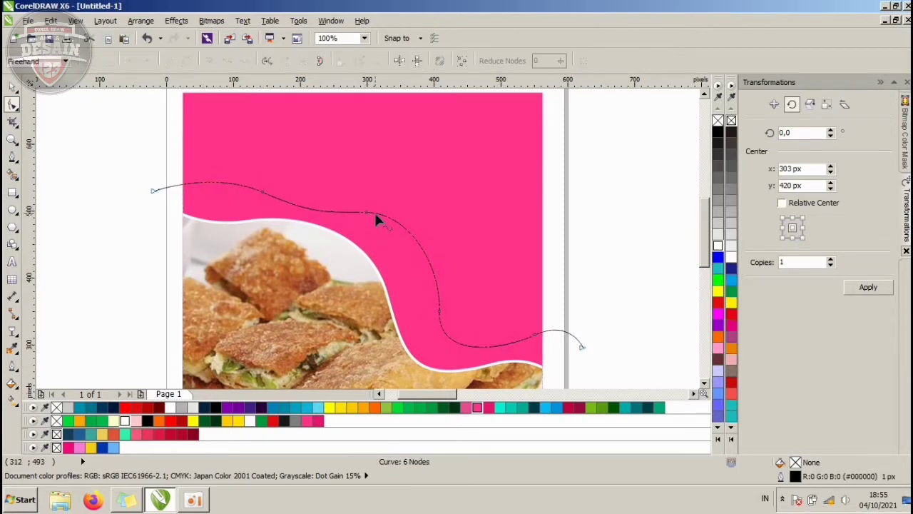
pyautogui.click(366, 212)
pyautogui.press('Delete')
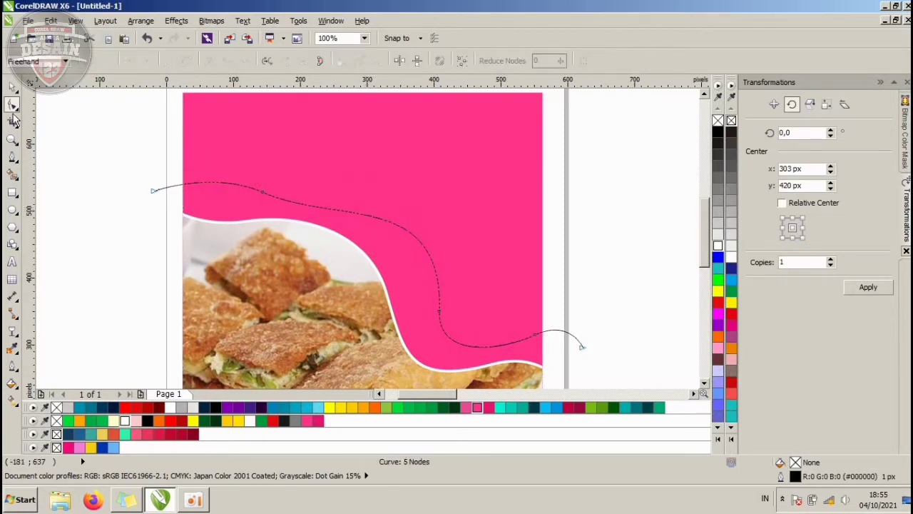
# Step: Colour the curve's outline white and move it closer to the photo's wavy edge, centred at about 293, 408 px
pyautogui.click(12, 86)
pyautogui.moveTo(318, 207); pyautogui.dragTo(310, 205)
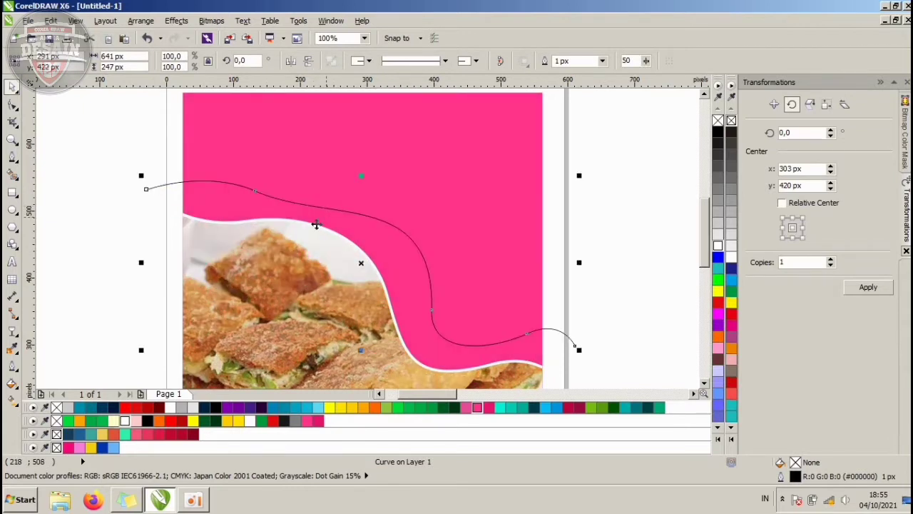
pyautogui.rightClick(717, 246)
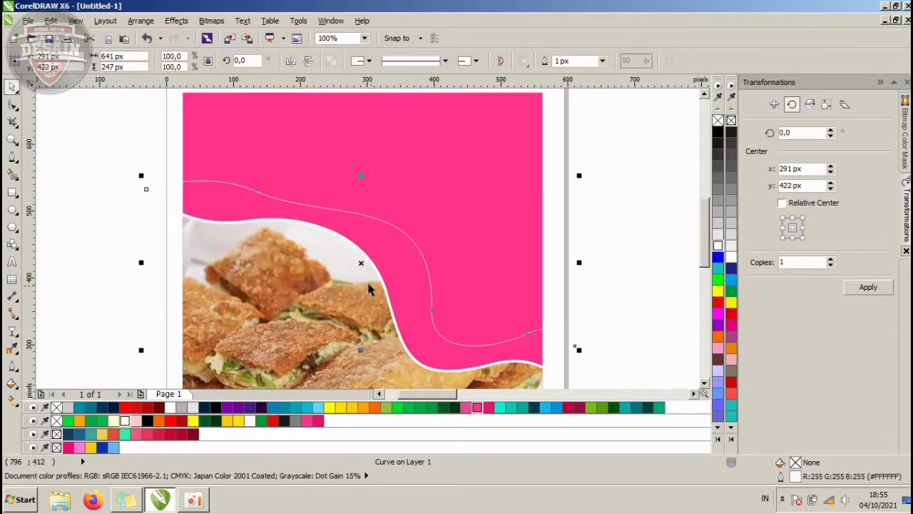
pyautogui.moveTo(369, 264); pyautogui.dragTo(370, 273)
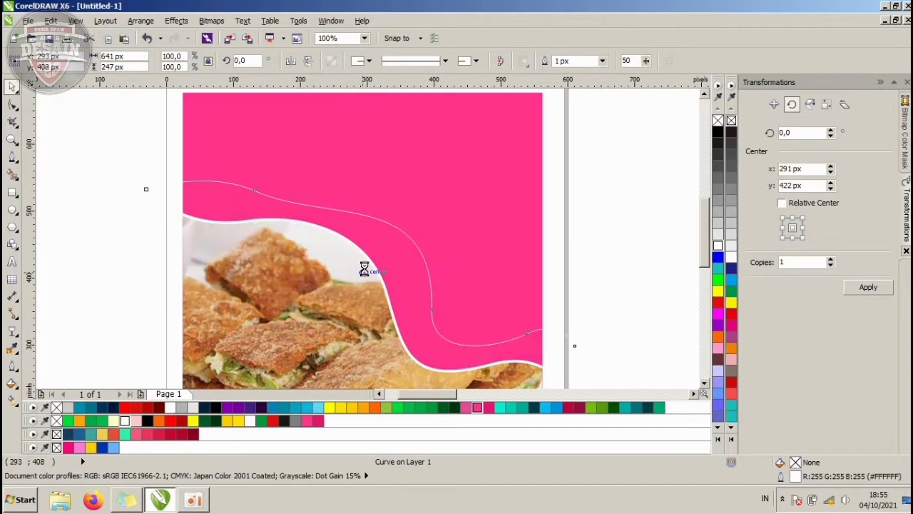
# Step: Reshape the white curve by adjusting the handles around its steep middle segment so it follows the photo's wavy edge
pyautogui.click(12, 104)
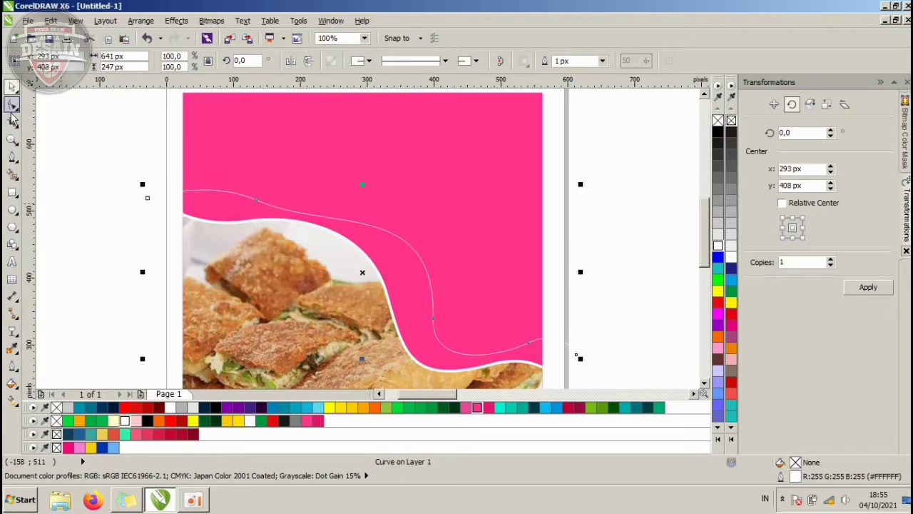
pyautogui.click(256, 199)
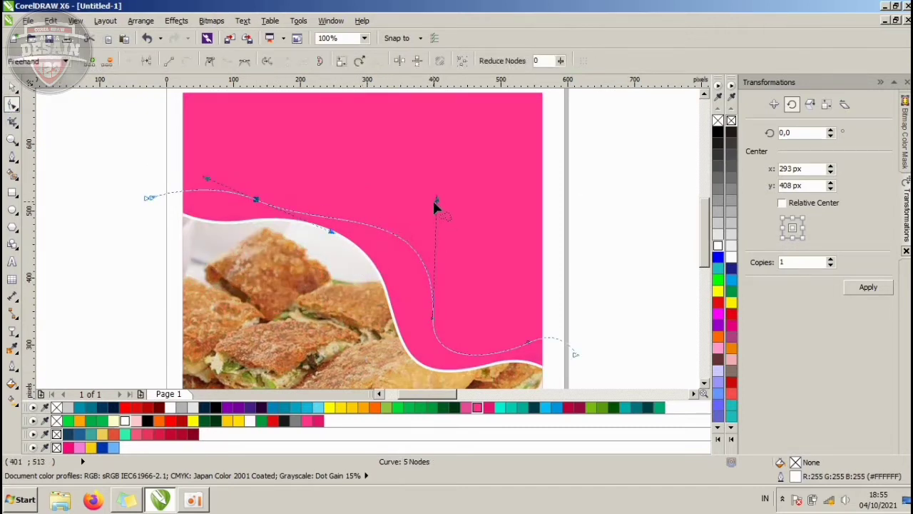
pyautogui.moveTo(434, 199); pyautogui.dragTo(393, 167)
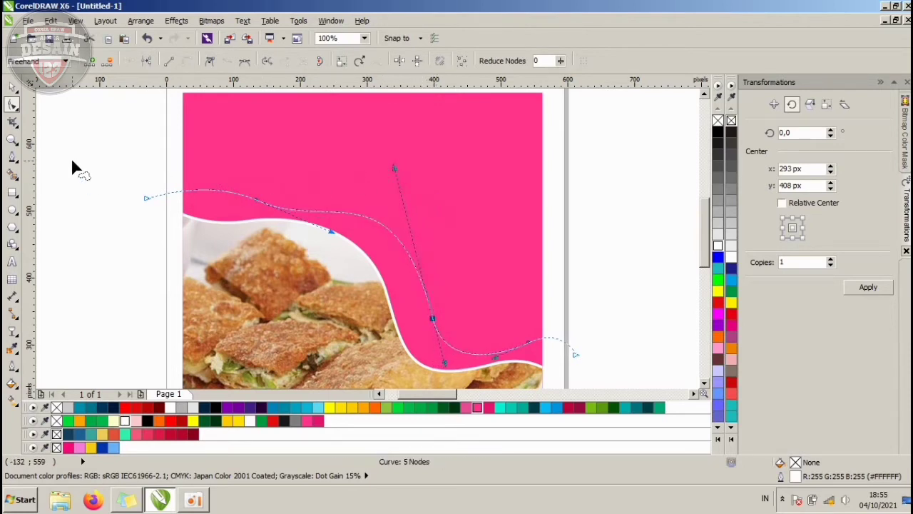
pyautogui.moveTo(329, 231); pyautogui.dragTo(338, 244)
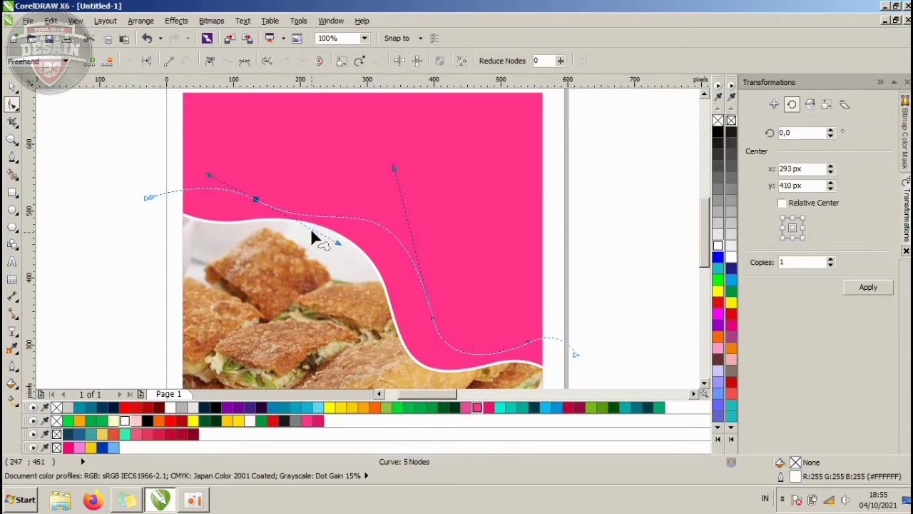
# Step: Apply a dashed line style to the white curve and set its outline width to 3 px
pyautogui.click(11, 87)
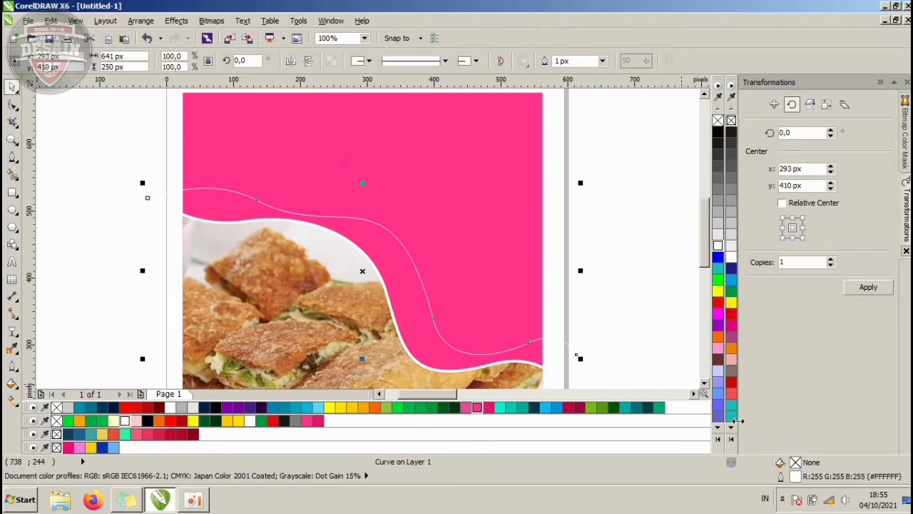
pyautogui.doubleClick(795, 478)
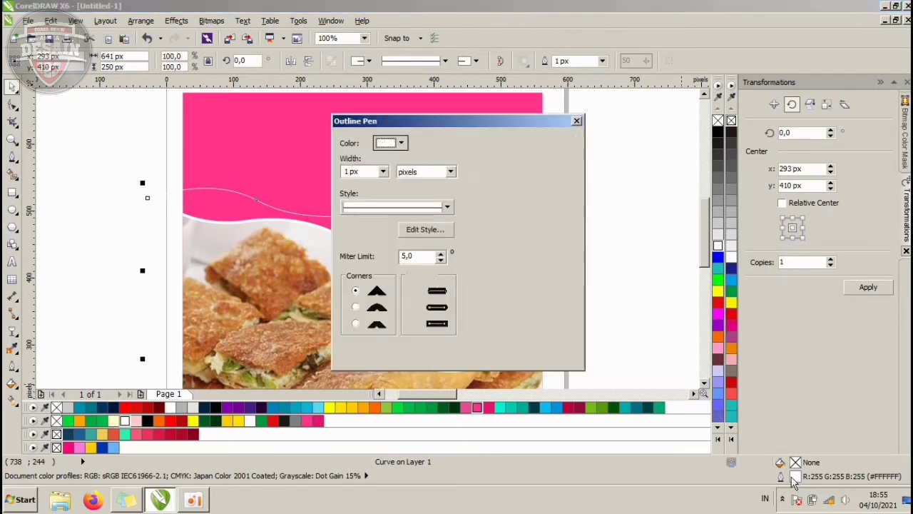
pyautogui.write('2')
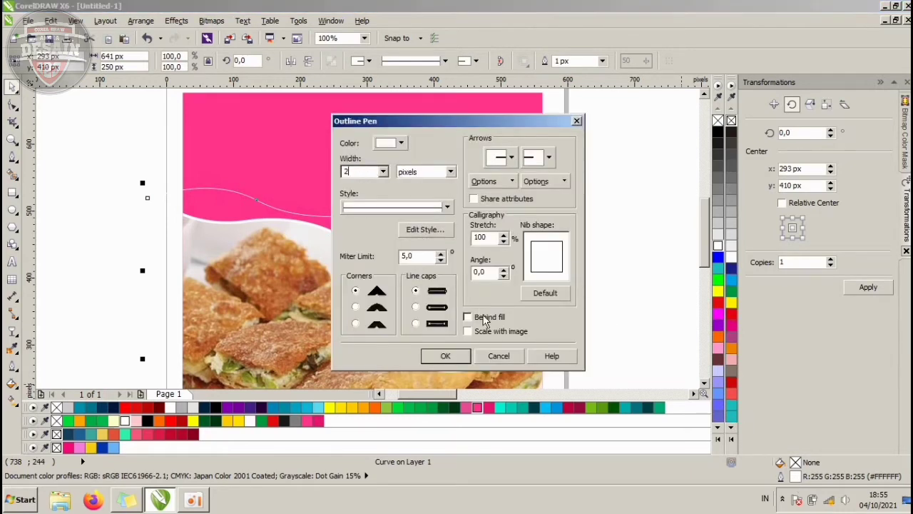
pyautogui.click(446, 207)
pyautogui.click(409, 323)
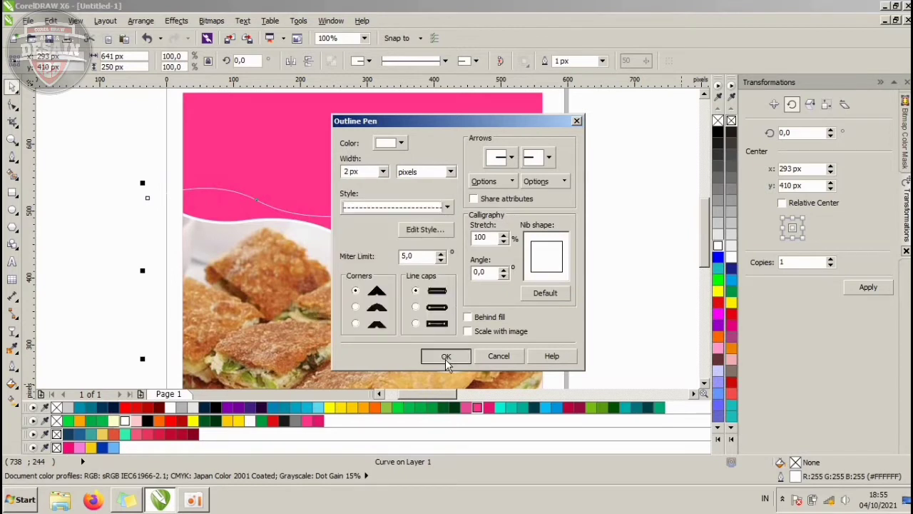
pyautogui.click(445, 355)
pyautogui.click(558, 61)
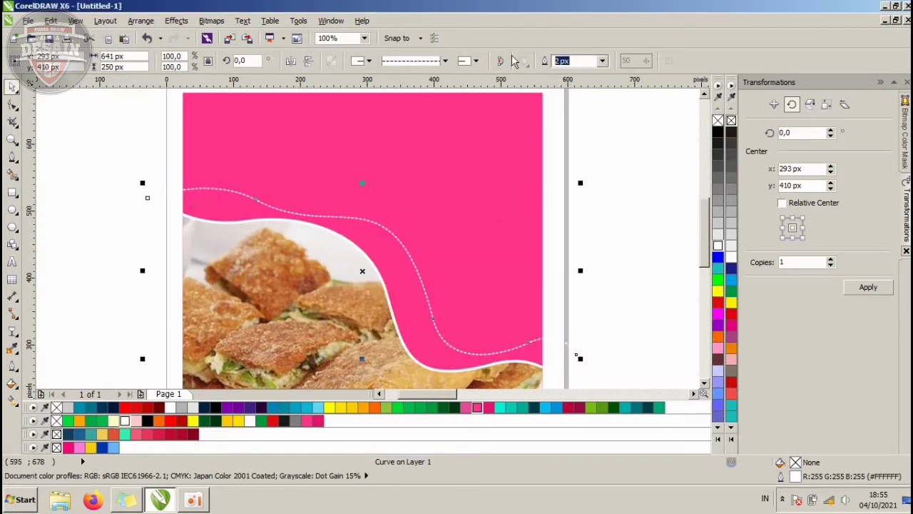
pyautogui.write('3')
pyautogui.press('Return')
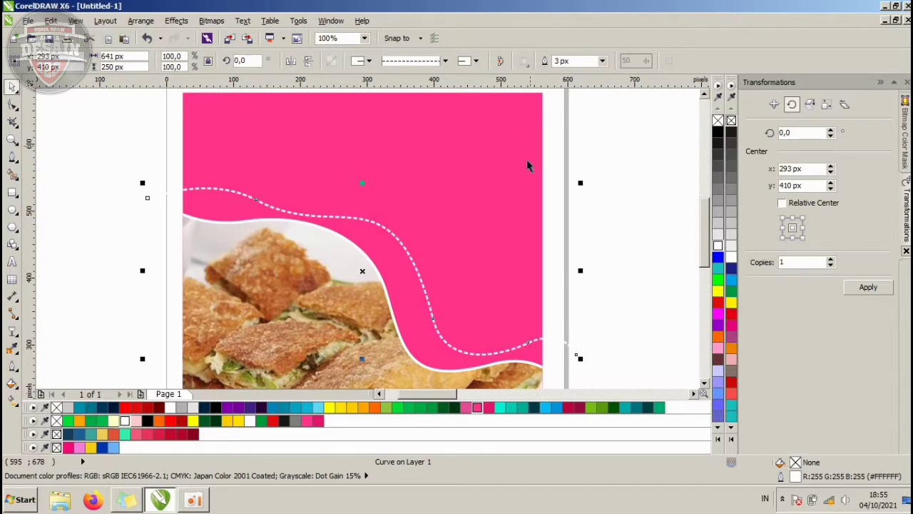
# Step: Move the dashed curve left to about x 275 px, nearer the photo's edge, and convert its outline to an object
pyautogui.moveTo(417, 267)
pyautogui.mouseDown()
pyautogui.moveTo(365, 329)
pyautogui.moveTo(403, 266)
pyautogui.mouseUp()
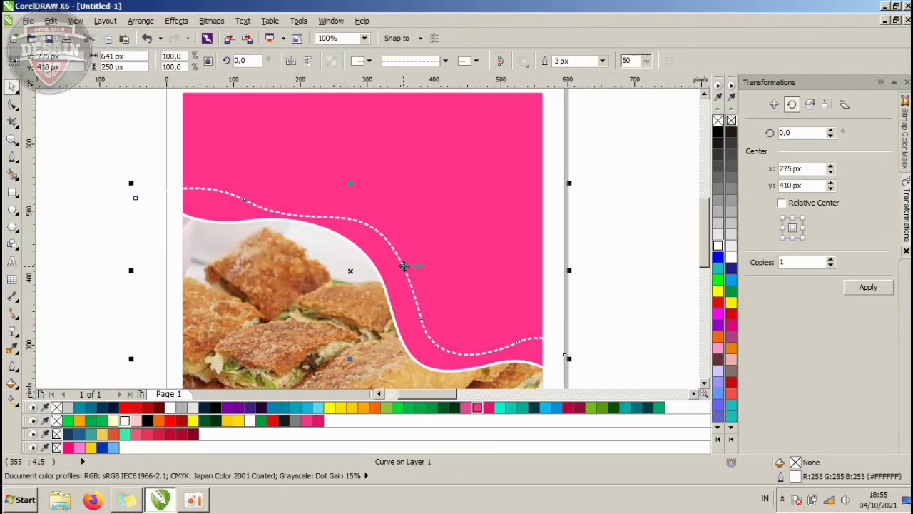
pyautogui.click(403, 267)
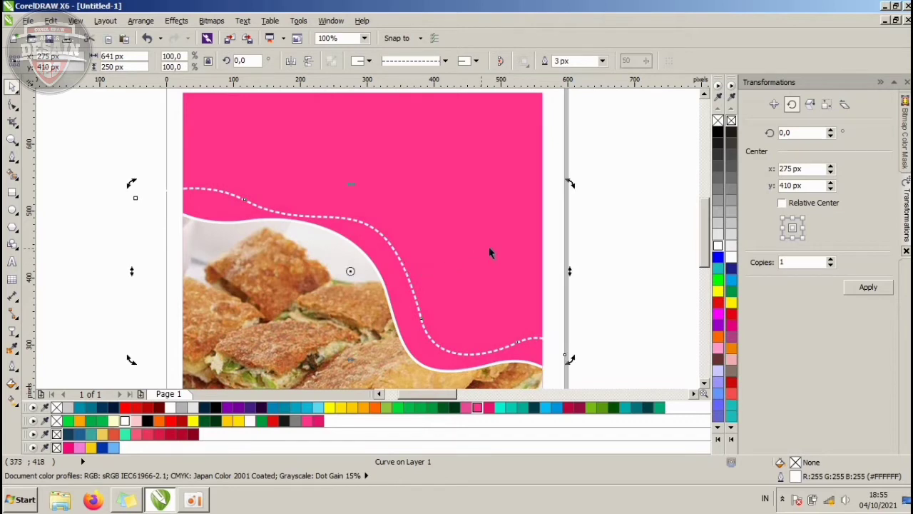
pyautogui.click(523, 233)
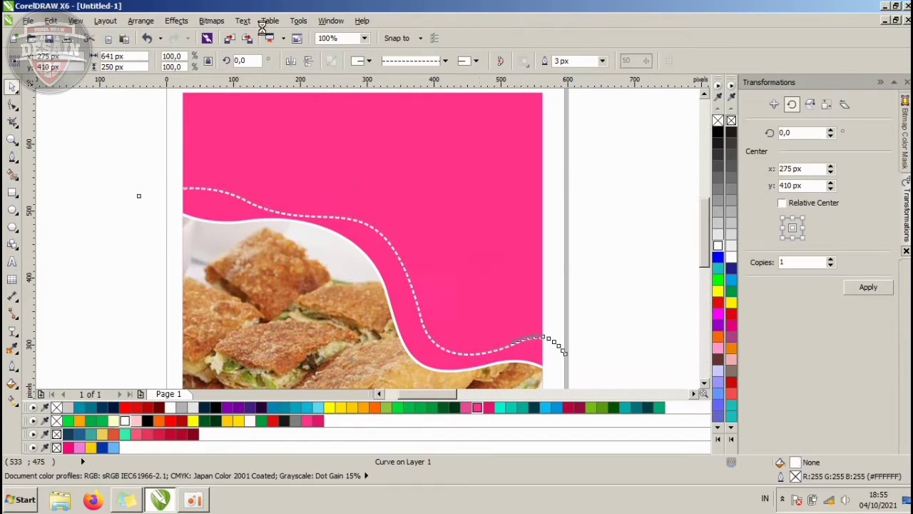
pyautogui.hotkey('ctrl', 'shift', 'q')
# Step: PowerClip the dashed wavy line inside the pink square and deselect it
pyautogui.click(177, 25)
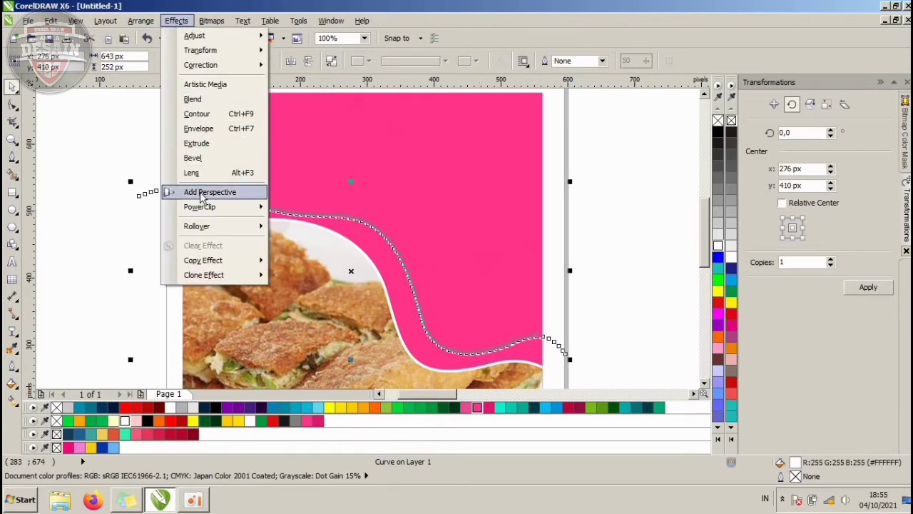
pyautogui.moveTo(207, 206)
pyautogui.click(294, 209)
pyautogui.click(316, 175)
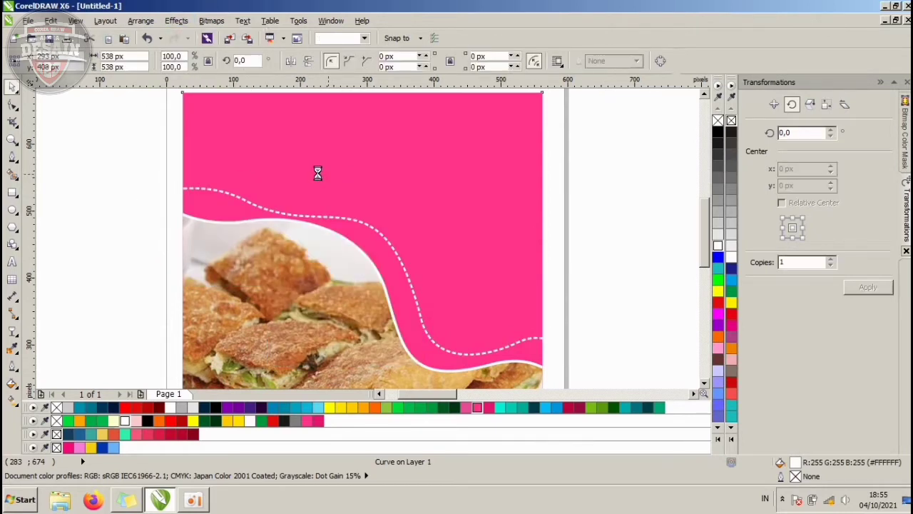
pyautogui.click(579, 205)
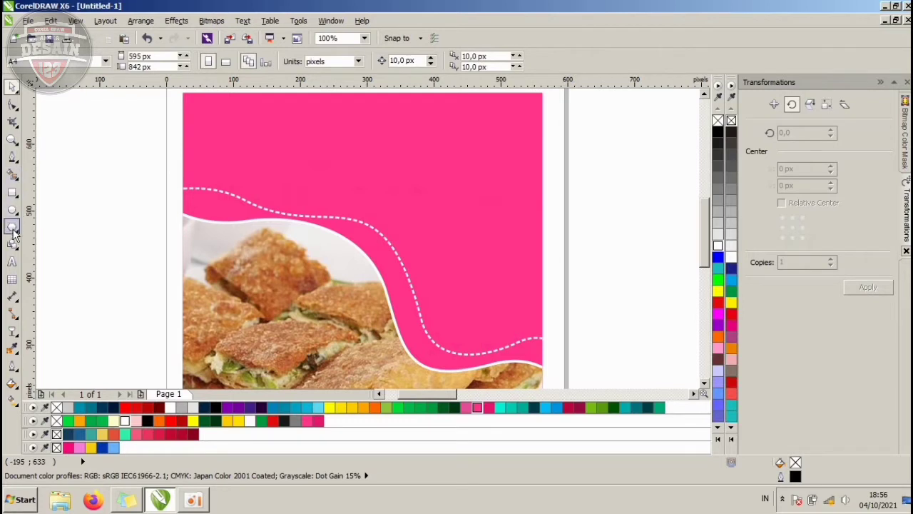
# Step: Add the artistic text "mARTABAK ASIN" in the upper part of the pink area
pyautogui.click(11, 261)
pyautogui.click(370, 142)
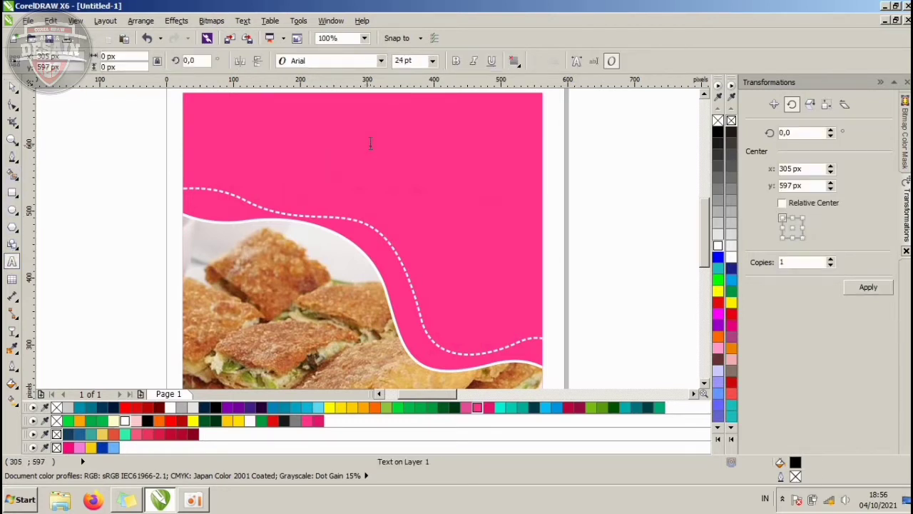
pyautogui.write('mARTABAK ASIN')
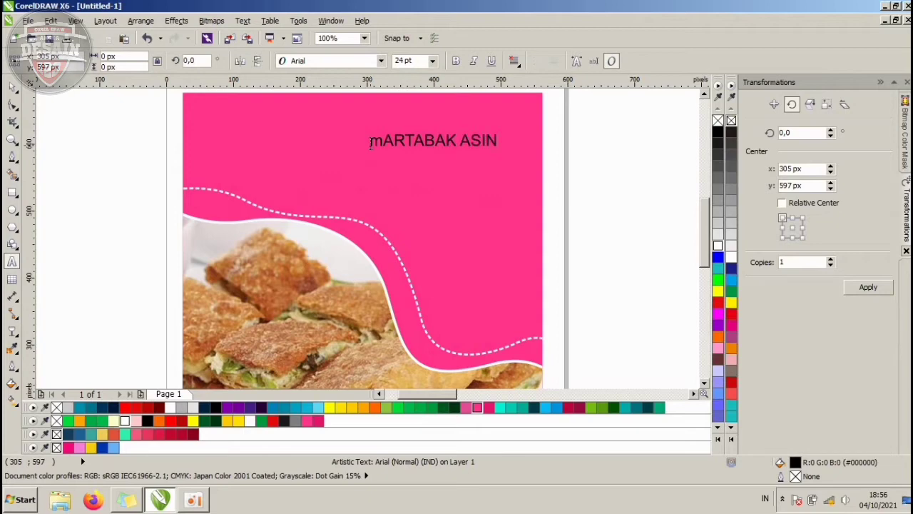
# Step: Set the font of the "mARTABAK ASIN" text to Bangers
pyautogui.click(381, 60)
pyautogui.moveTo(328, 131)
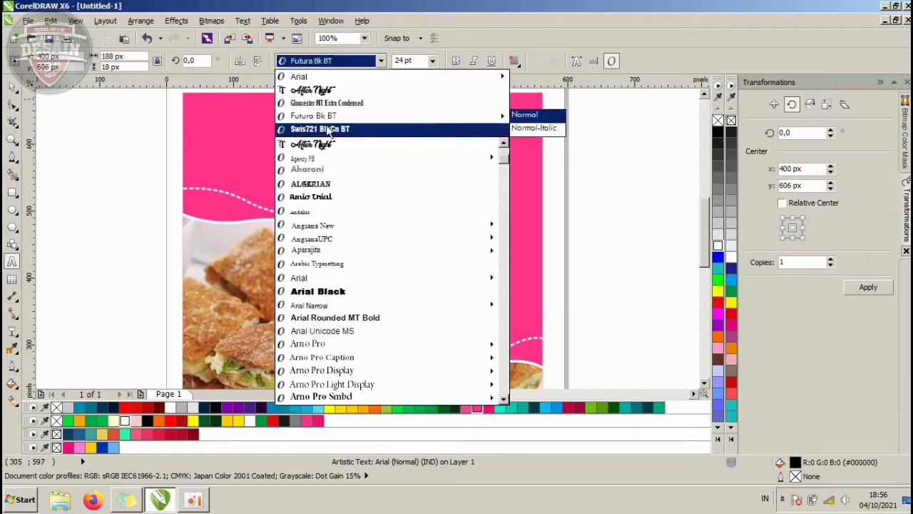
pyautogui.scroll(-3, 336, 236)
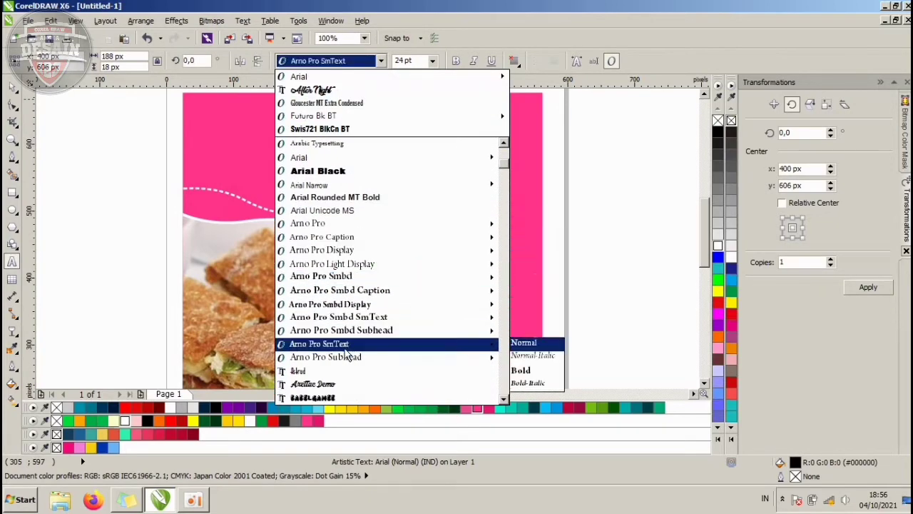
pyautogui.scroll(-3, 347, 354)
pyautogui.click(335, 369)
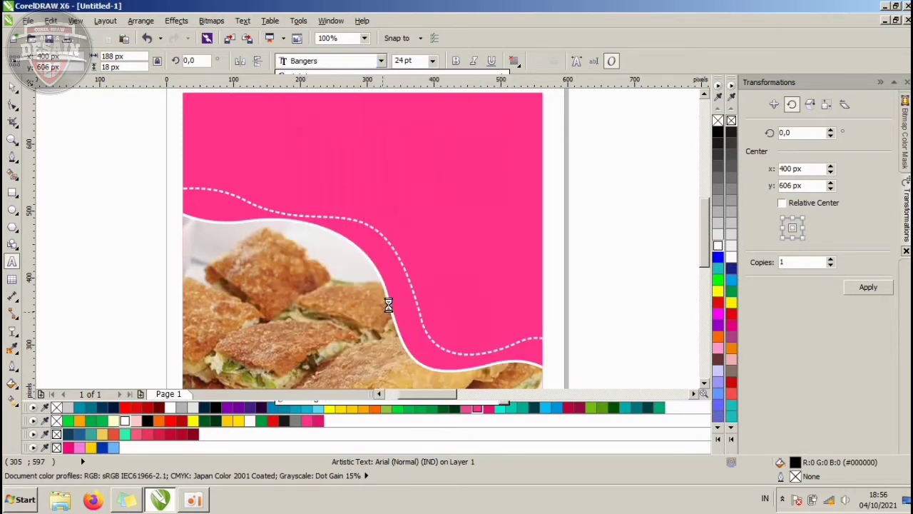
# Step: Enlarge the "MARTABAK ASIN" text in the Bangers font to about 56 pt and deselect it
pyautogui.click(308, 62)
pyautogui.click(342, 92)
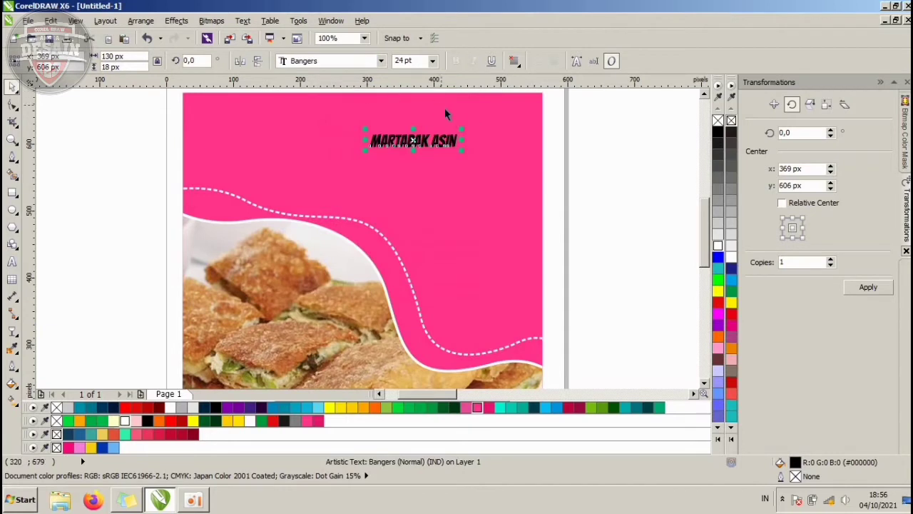
pyautogui.moveTo(462, 150); pyautogui.dragTo(574, 165)
pyautogui.click(593, 204)
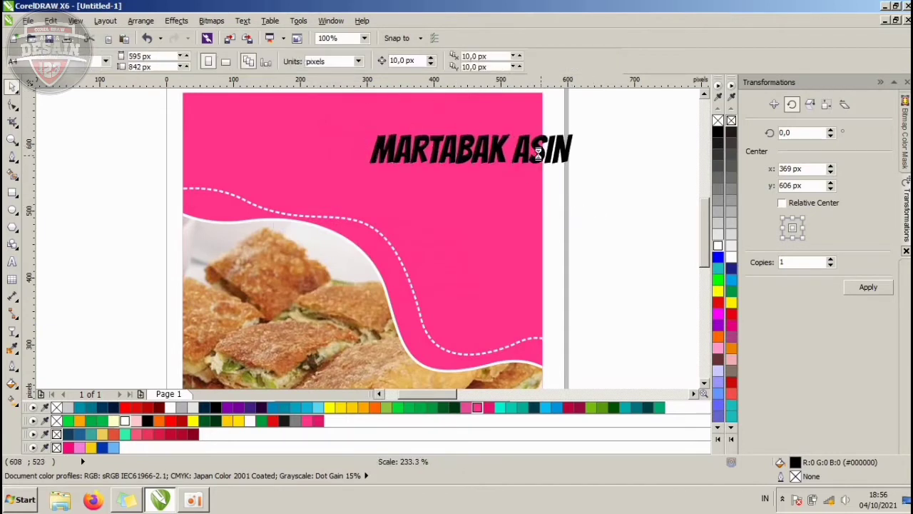
# Step: Split the title into separate MARTABAK and ASIN text objects and place ASIN directly beneath MARTABAK
pyautogui.doubleClick(523, 145)
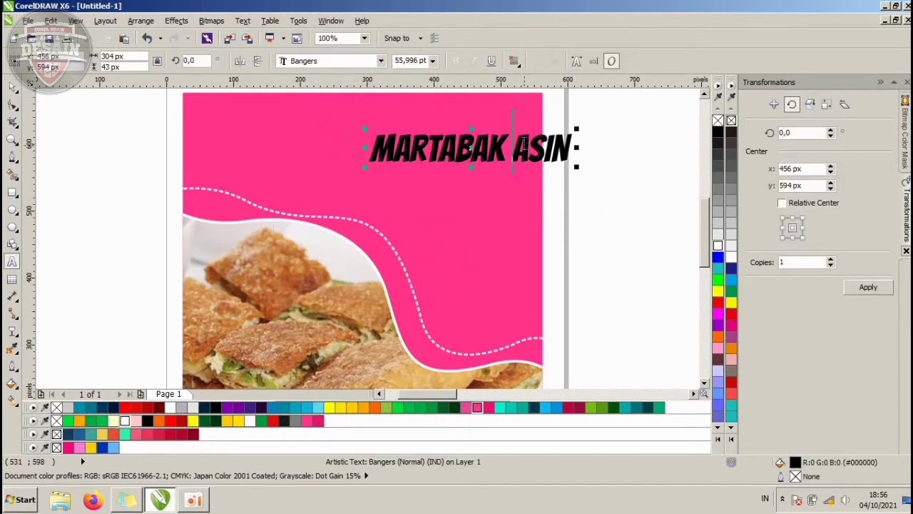
pyautogui.press('Return')
pyautogui.click(12, 87)
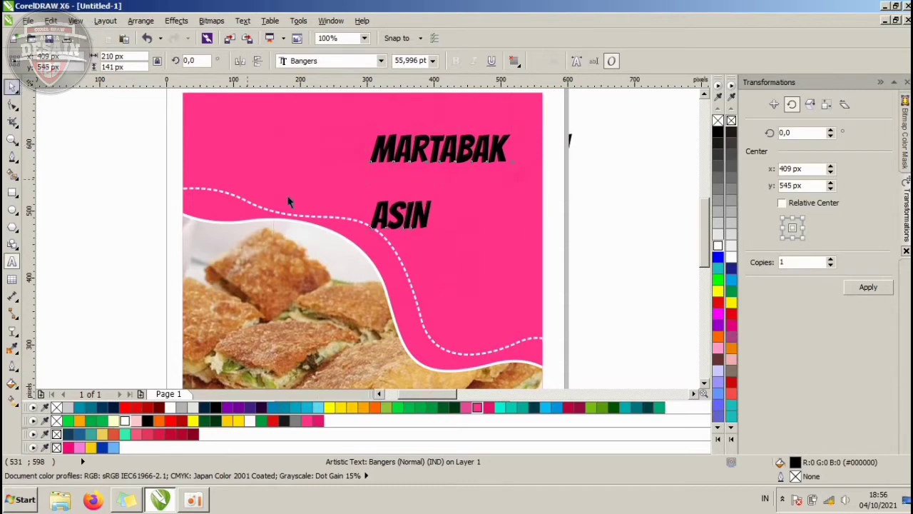
pyautogui.click(573, 229)
pyautogui.moveTo(456, 197); pyautogui.dragTo(476, 163)
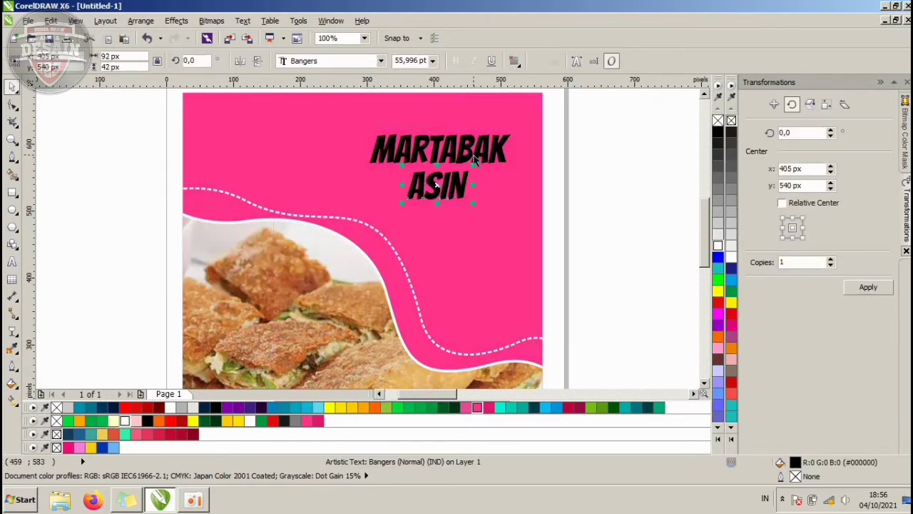
# Step: Set the word ASIN in the After Night font and change it to Title Case
pyautogui.click(381, 60)
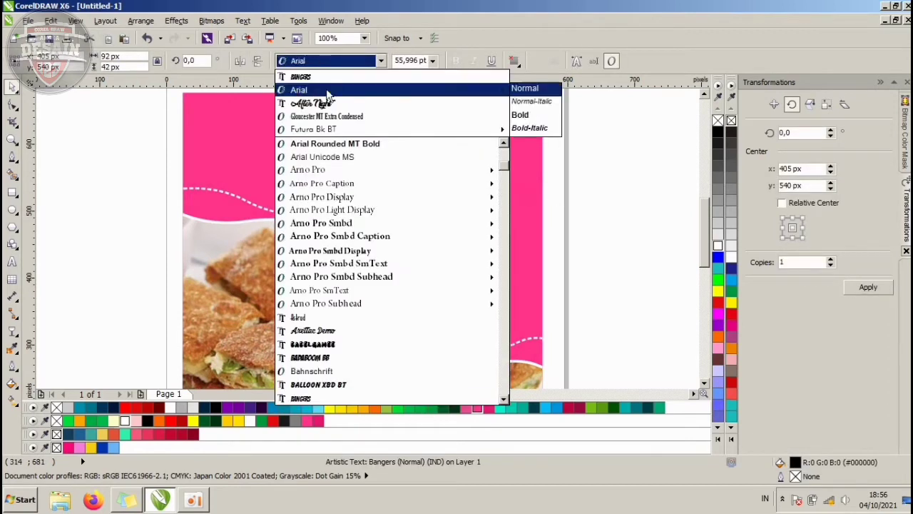
pyautogui.click(318, 105)
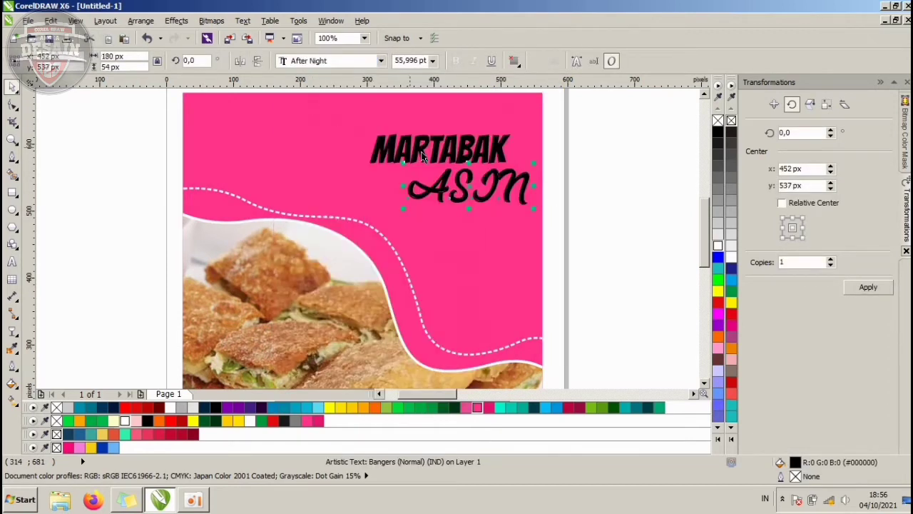
pyautogui.doubleClick(513, 174)
pyautogui.hotkey('shift', 'F3')
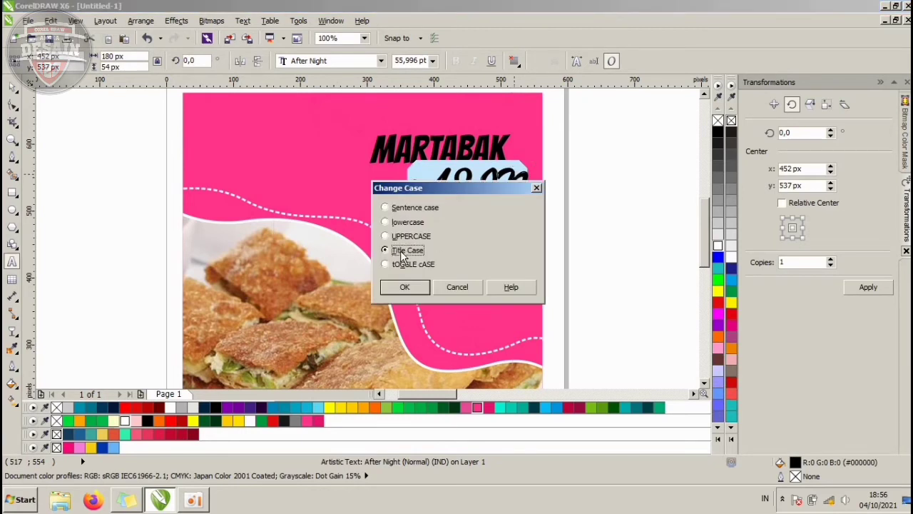
pyautogui.click(405, 286)
pyautogui.click(18, 87)
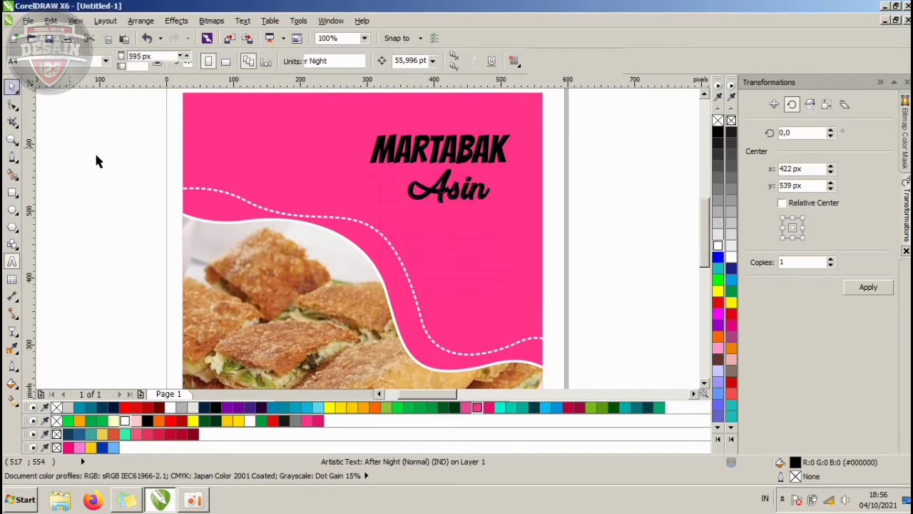
# Step: Enlarge the MARTABAK text to about 87 pt and position it near x 365, y 586 px
pyautogui.moveTo(464, 152); pyautogui.dragTo(542, 139)
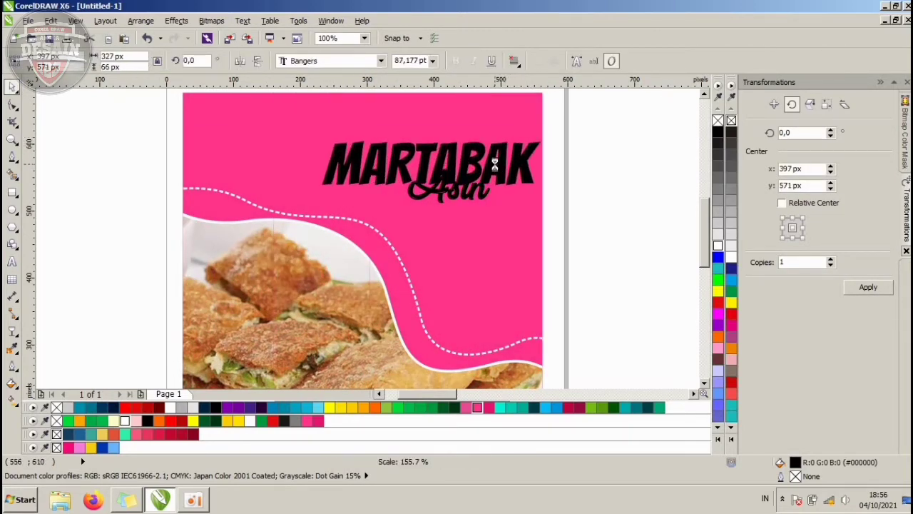
pyautogui.moveTo(481, 157); pyautogui.dragTo(483, 162)
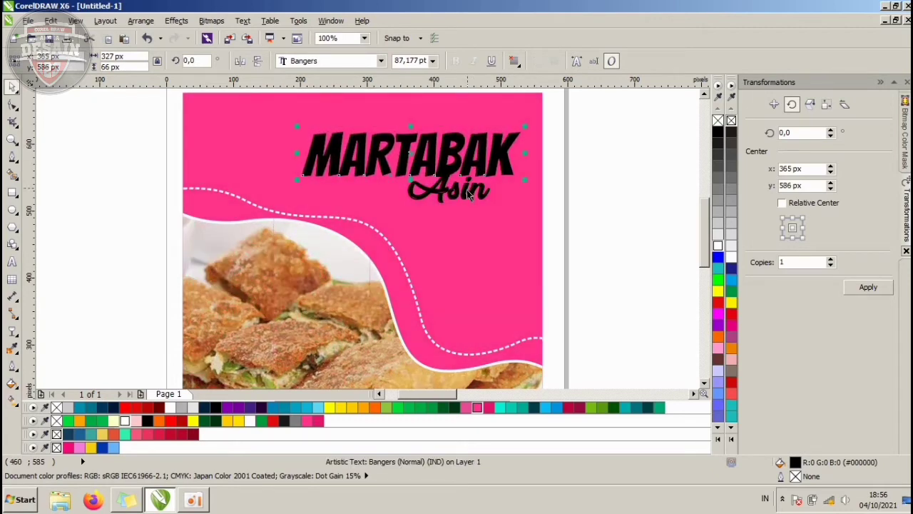
pyautogui.click(484, 169)
pyautogui.click(481, 157)
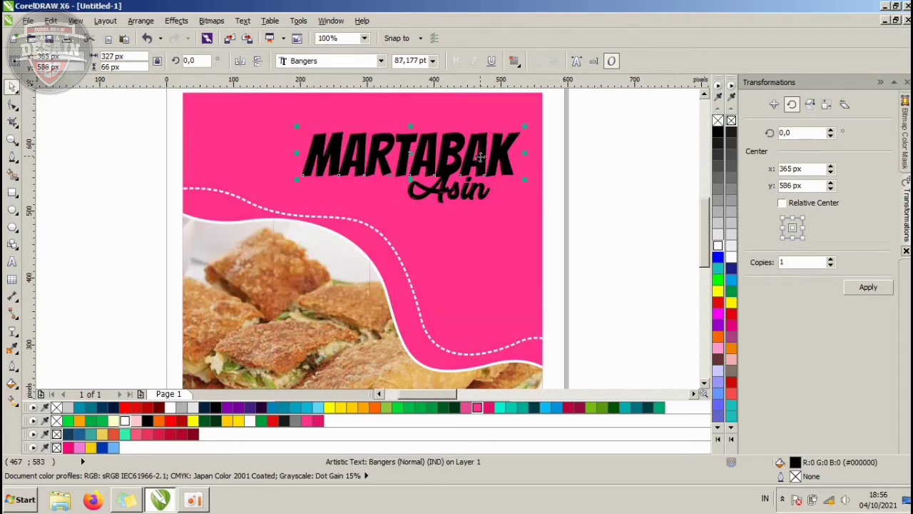
# Step: Skew the MARTABAK text slightly upward by about 1.7° and fill it with yellow (#FFFF00)
pyautogui.click(719, 243)
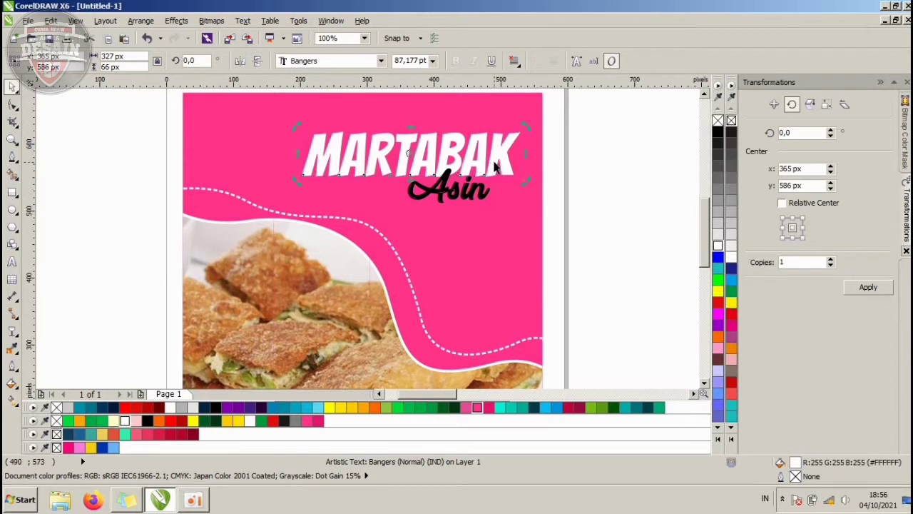
pyautogui.moveTo(524, 152); pyautogui.dragTo(525, 145)
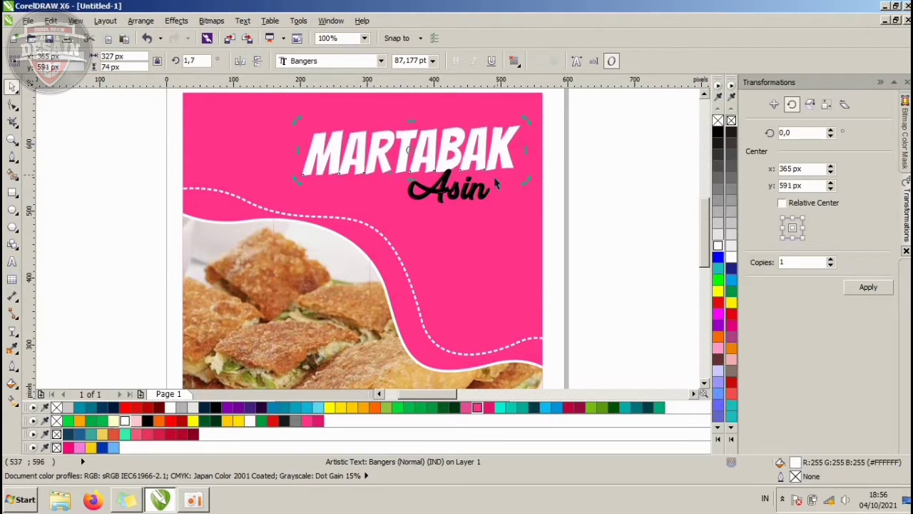
pyautogui.click(501, 156)
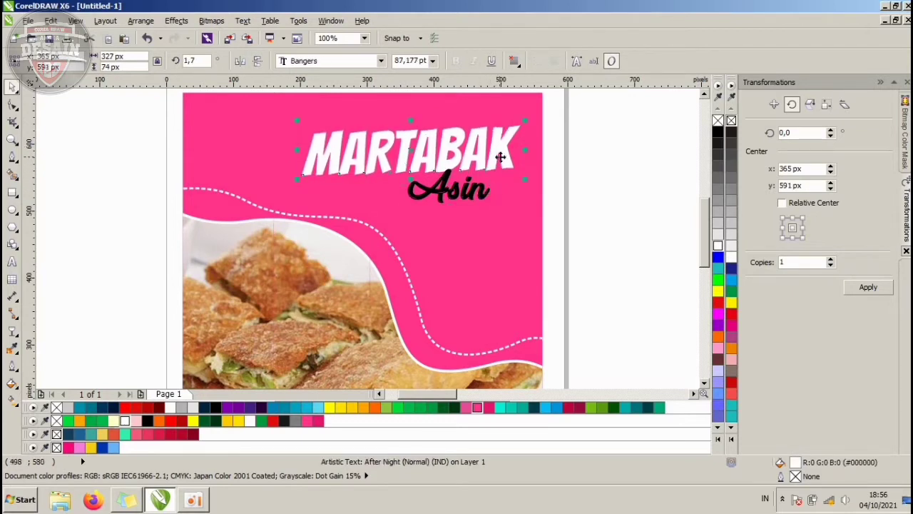
pyautogui.click(719, 290)
# Step: Add a one-step 3 px inside contour to the MARTABAK text and break the contour group apart
pyautogui.click(16, 334)
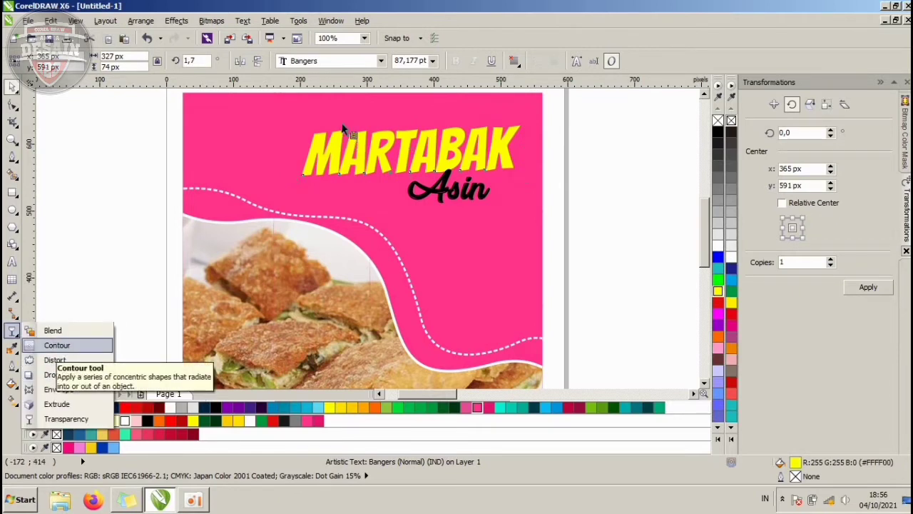
pyautogui.click(59, 346)
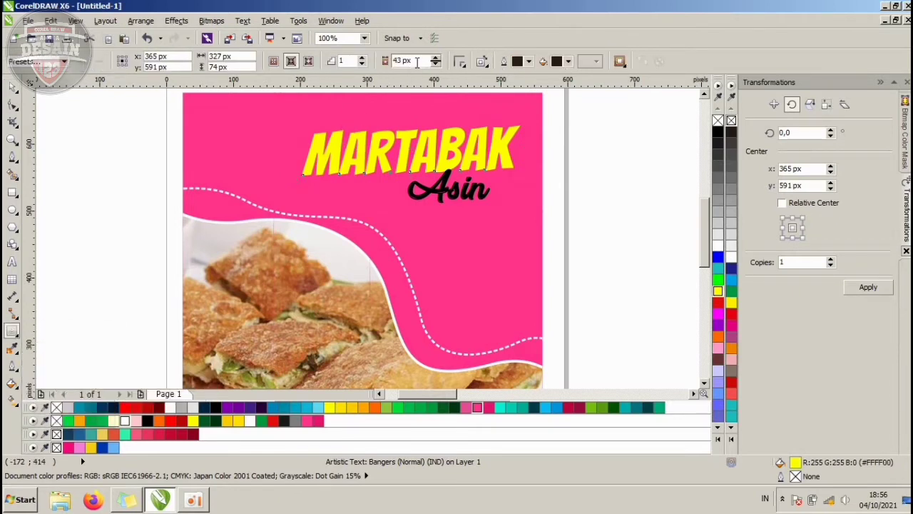
pyautogui.click(291, 62)
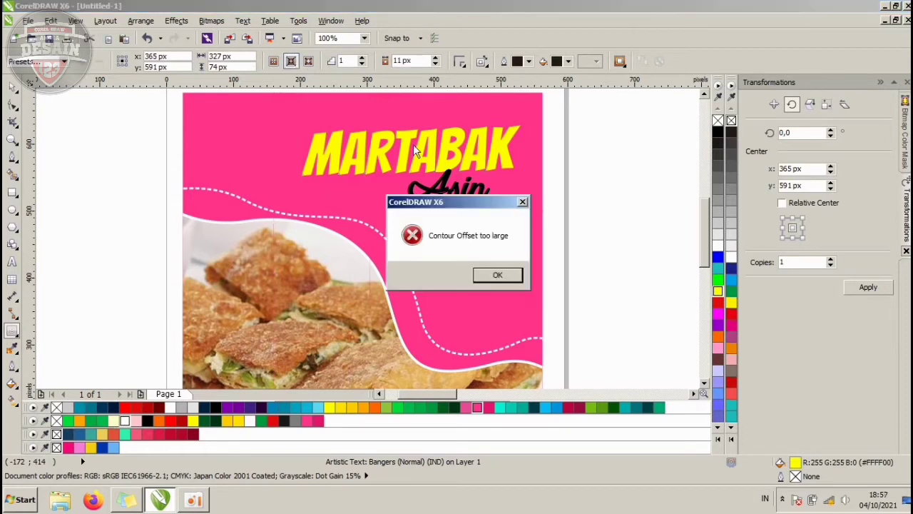
pyautogui.click(498, 276)
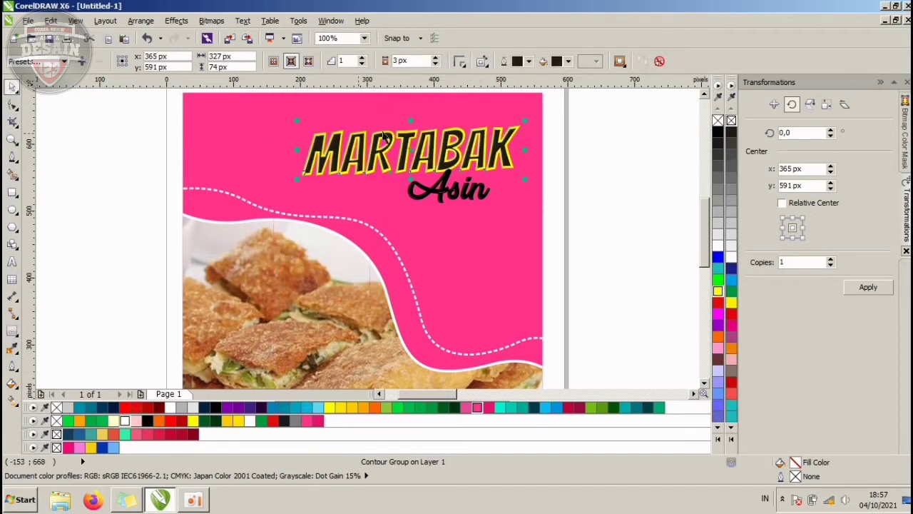
pyautogui.click(12, 87)
# Step: Draw a closed, slanted four-sided shape about 399 px wide over the upper half of MARTABAK with the Pen tool
pyautogui.click(14, 157)
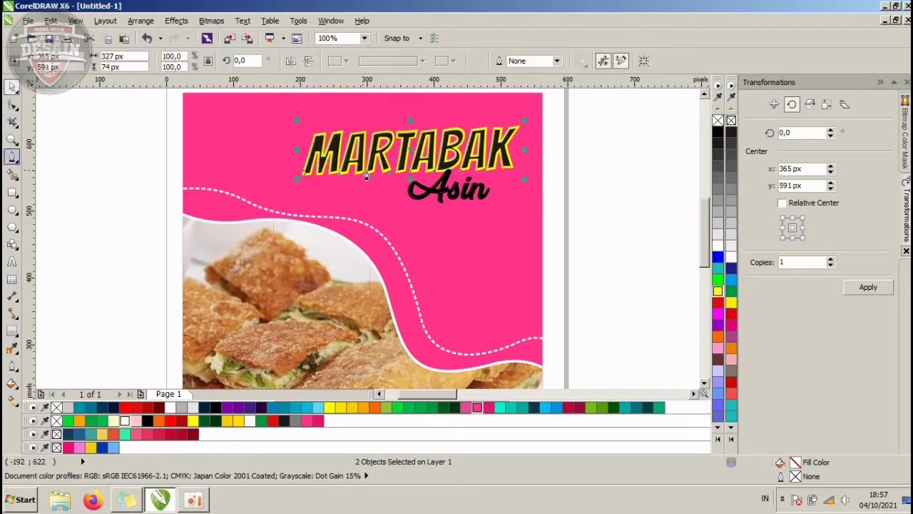
pyautogui.click(276, 165)
pyautogui.click(542, 138)
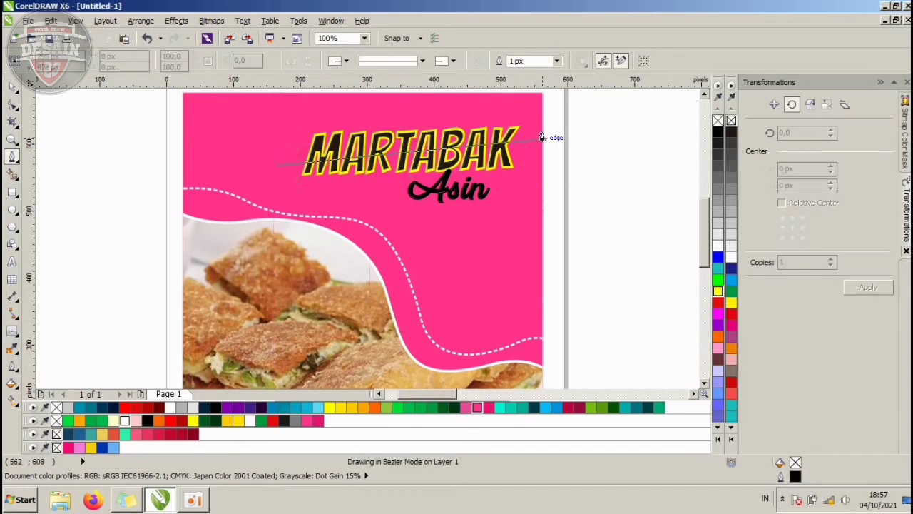
pyautogui.click(542, 108)
pyautogui.click(276, 125)
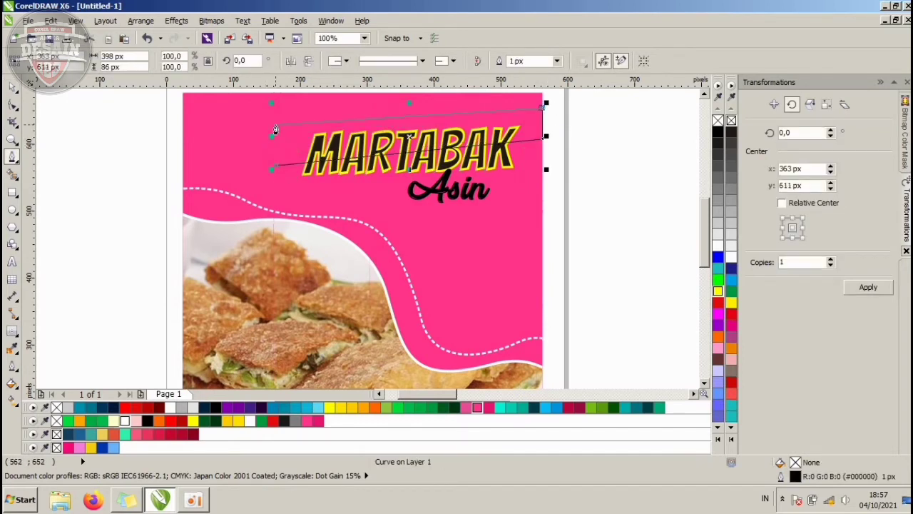
pyautogui.click(276, 165)
# Step: Trim the black inner contour of MARTABAK with the slanted shape and remove the shape
pyautogui.click(13, 86)
pyautogui.keyDown('shift'); pyautogui.click(357, 171); pyautogui.keyUp('shift')
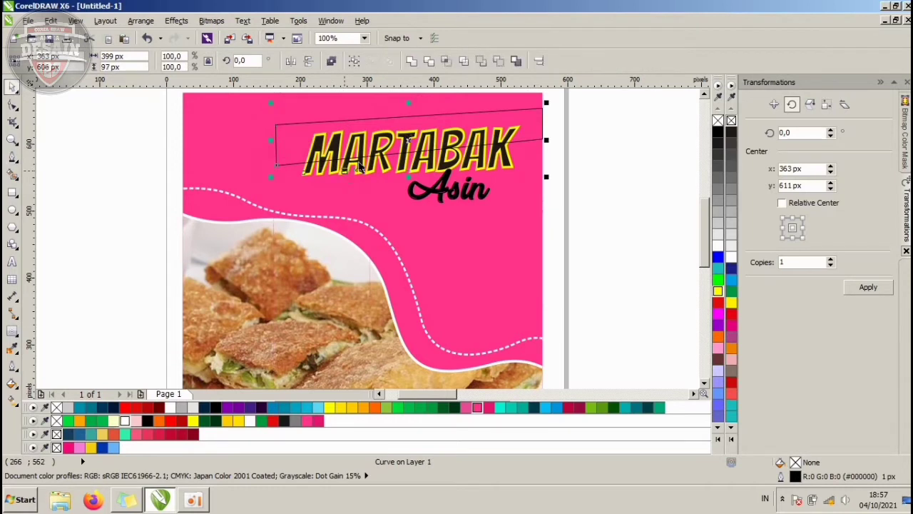
pyautogui.click(431, 61)
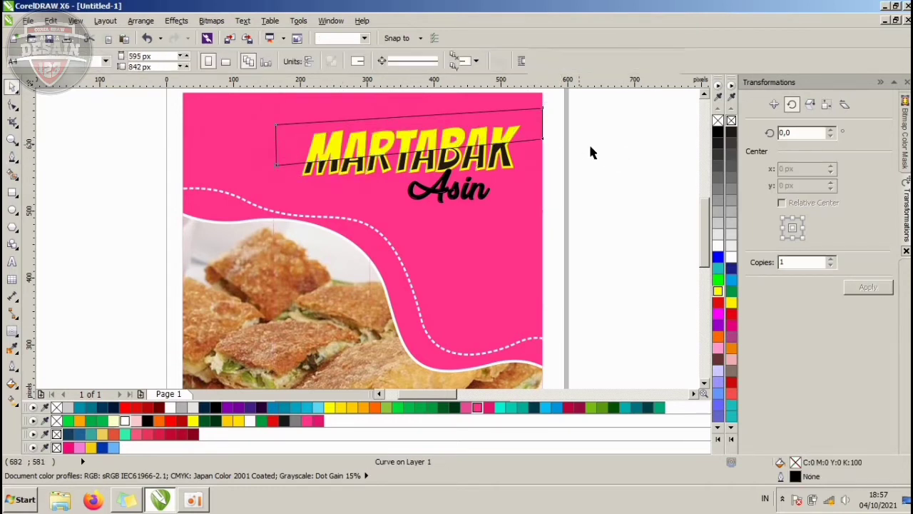
pyautogui.click(589, 142)
# Step: Fill the remaining lower part of MARTABAK's inner contour with golden yellow
pyautogui.click(505, 145)
pyautogui.click(351, 407)
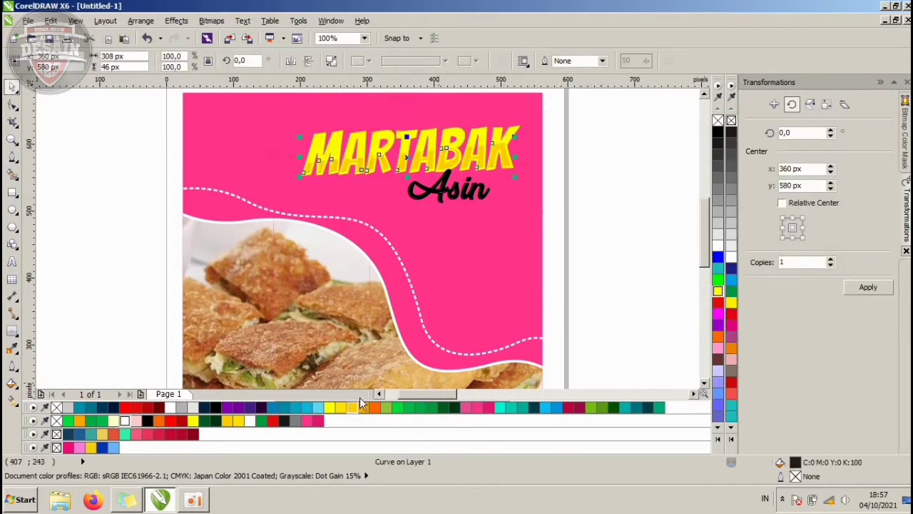
pyautogui.click(512, 144)
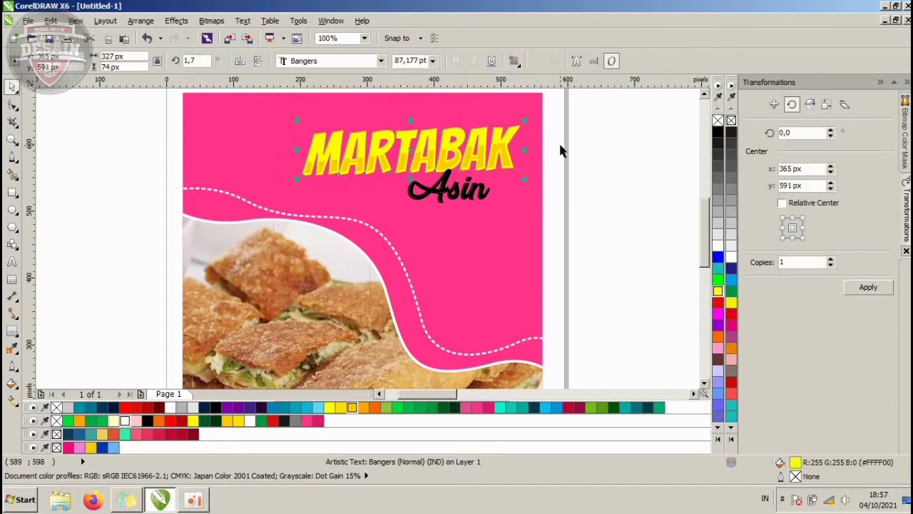
# Step: Replace the script Asin text with a duplicate of MARTABAK reading "ASIN", placed under the title's right end near x 447, y 517 px
pyautogui.click(464, 205)
pyautogui.press('Delete')
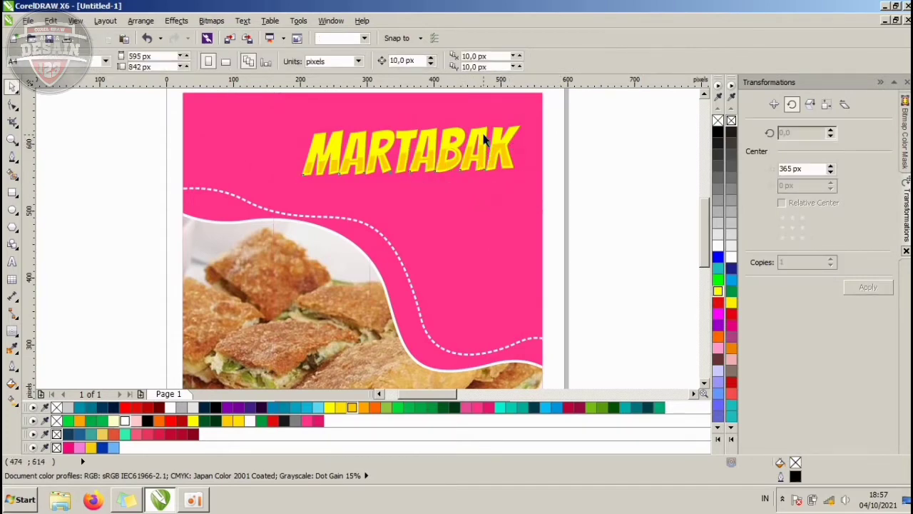
pyautogui.moveTo(486, 146); pyautogui.dragTo(501, 184)
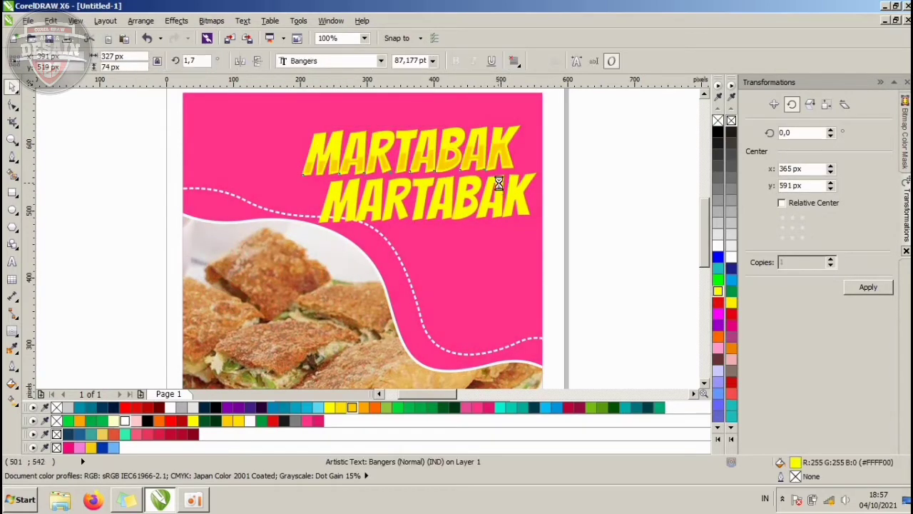
pyautogui.doubleClick(501, 184)
pyautogui.write('ASIN')
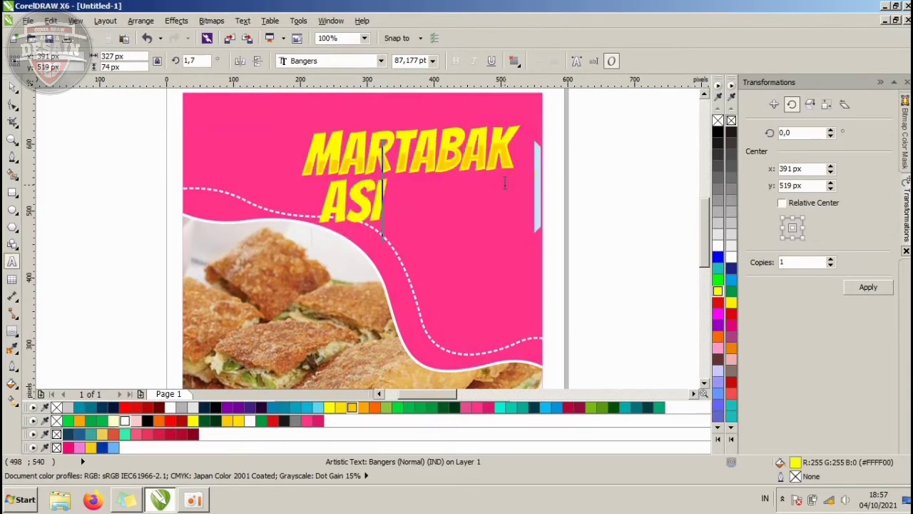
pyautogui.click(13, 88)
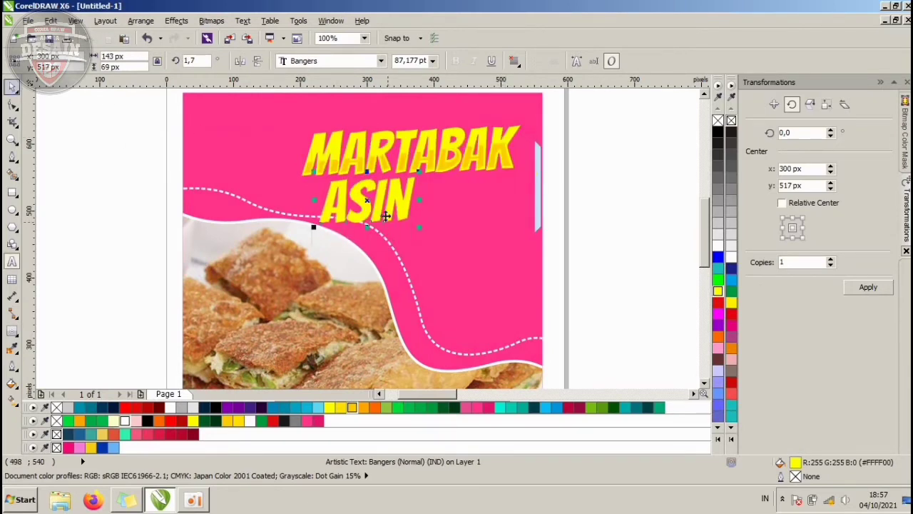
pyautogui.moveTo(404, 200); pyautogui.dragTo(488, 201)
# Step: Add a one-step 3 px inside contour to the ASIN text and break the contour group apart
pyautogui.scroll(2, 539, 171)
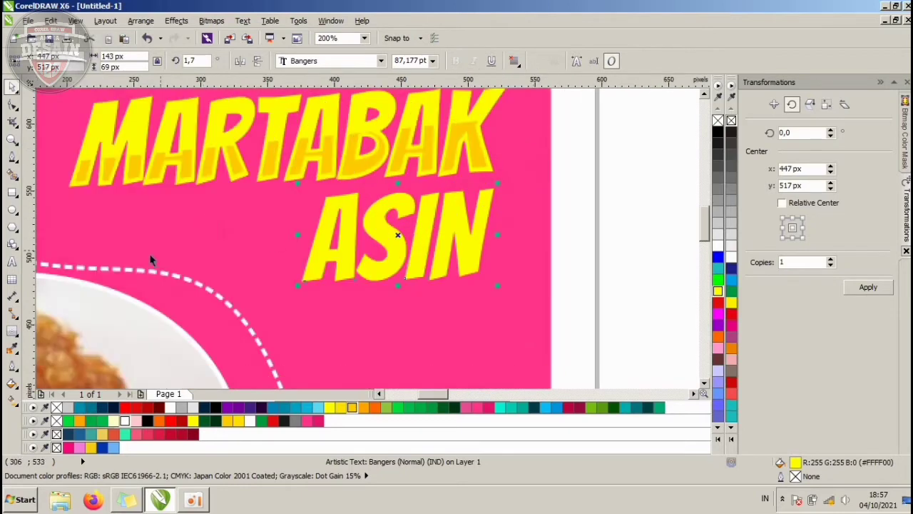
pyautogui.click(12, 333)
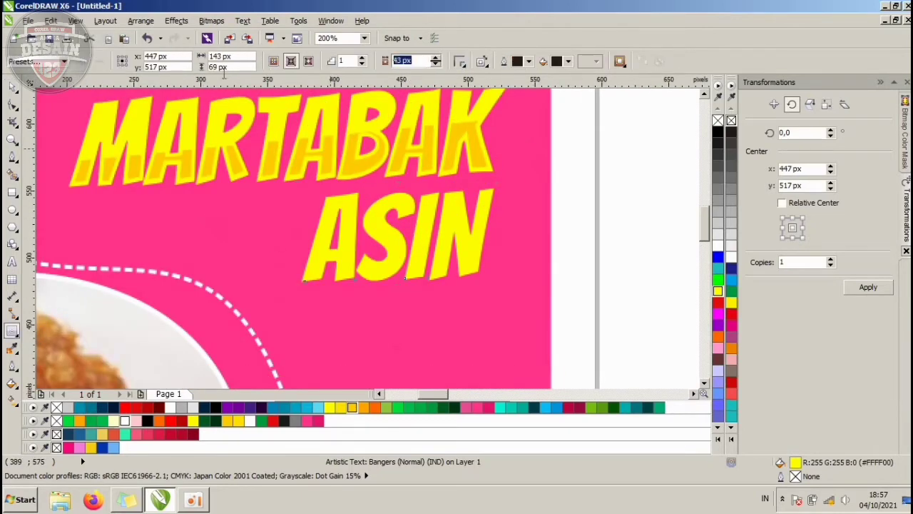
pyautogui.click(291, 62)
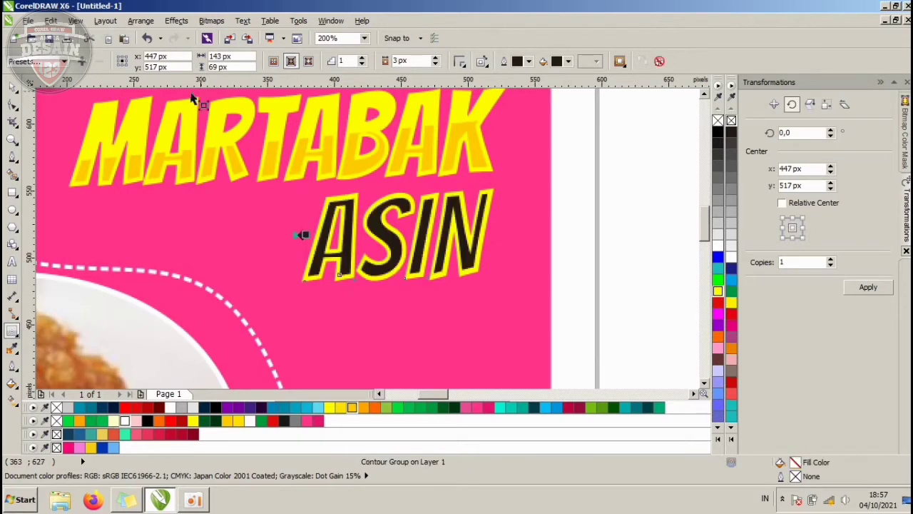
pyautogui.press('space')
pyautogui.hotkey('ctrl', 'k')
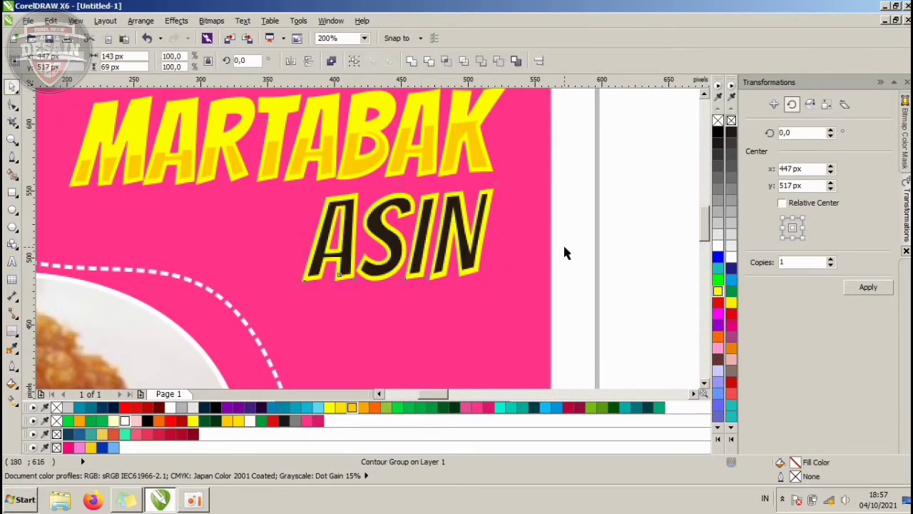
# Step: Fill the inner contour of ASIN with golden yellow
pyautogui.click(563, 246)
pyautogui.click(466, 258)
pyautogui.click(352, 409)
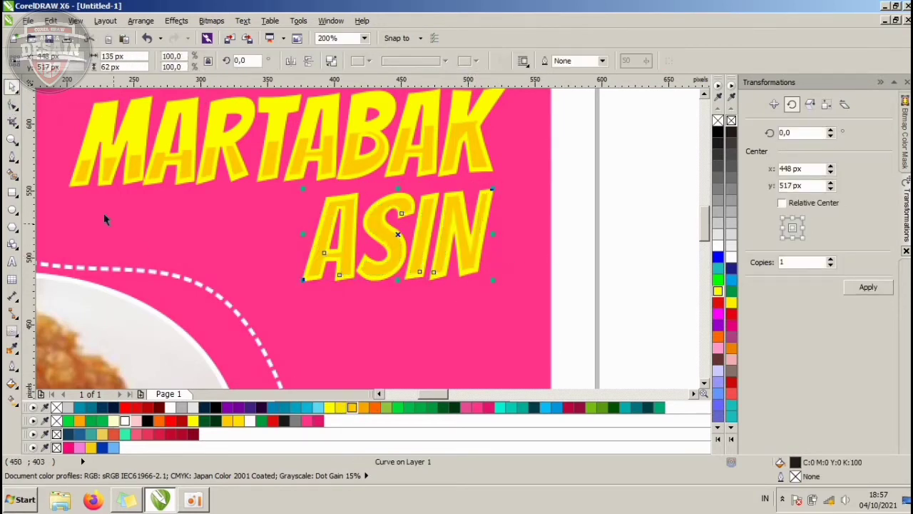
# Step: Draw a closed four-sided shape about 199 by 58 px over the upper half of ASIN with the Pen tool
pyautogui.press('F5')
pyautogui.click(261, 251)
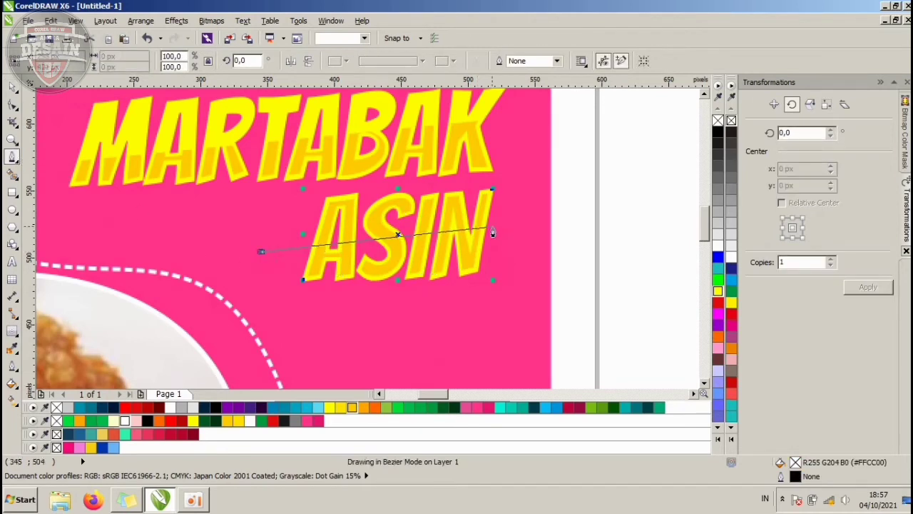
pyautogui.click(515, 221)
pyautogui.click(527, 175)
pyautogui.click(271, 194)
pyautogui.click(260, 254)
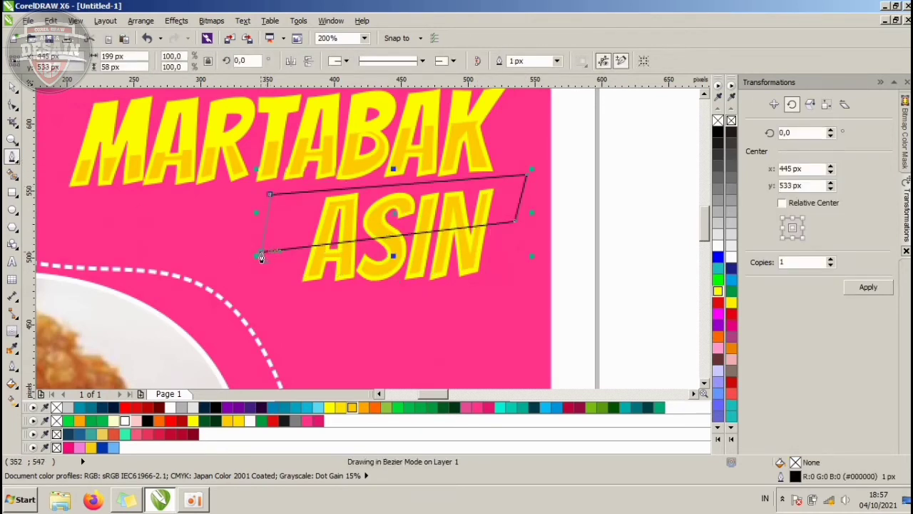
# Step: Trim the golden inner contour of ASIN with the four-sided shape and delete the shape
pyautogui.click(12, 86)
pyautogui.keyDown('shift'); pyautogui.click(366, 249); pyautogui.keyUp('shift')
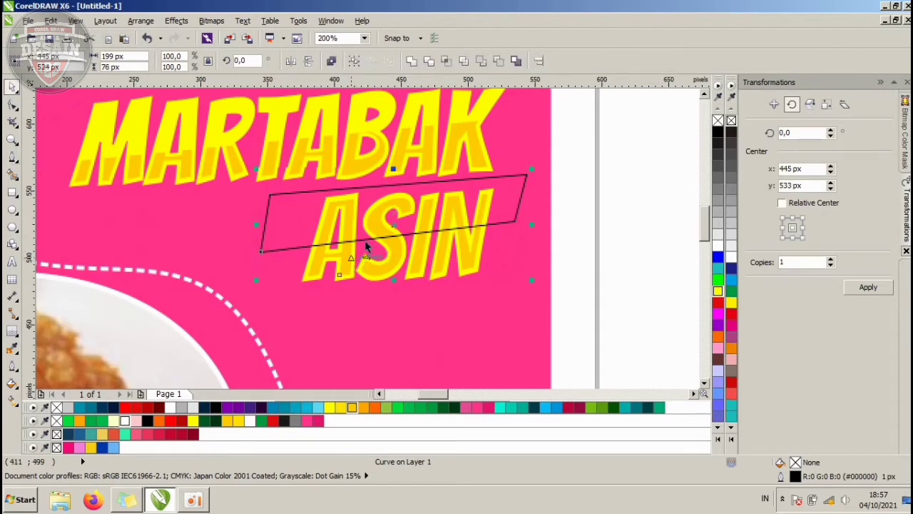
pyautogui.click(429, 61)
pyautogui.click(524, 188)
pyautogui.press('Delete')
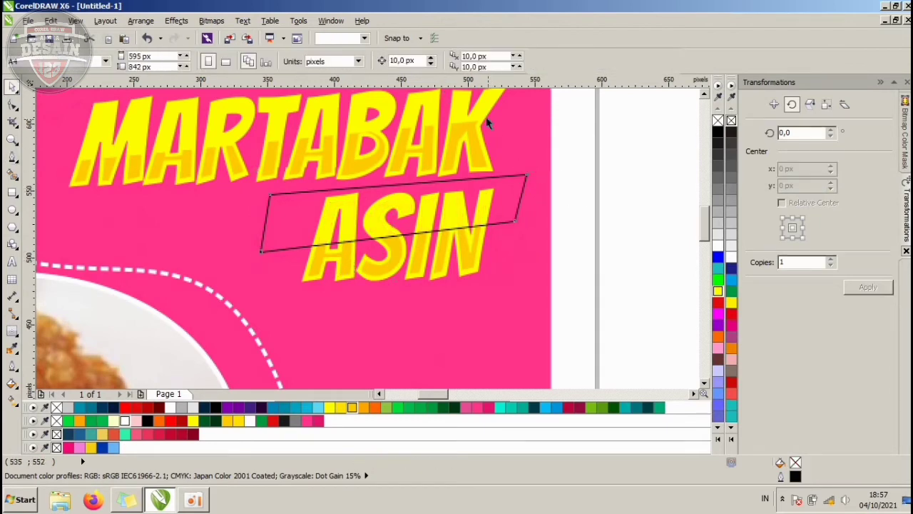
# Step: Give the MARTABAK and ASIN texts an 11 px dark crimson outline (#950B3E), placed behind the fill and scaling with the image
pyautogui.click(487, 123)
pyautogui.click(483, 201)
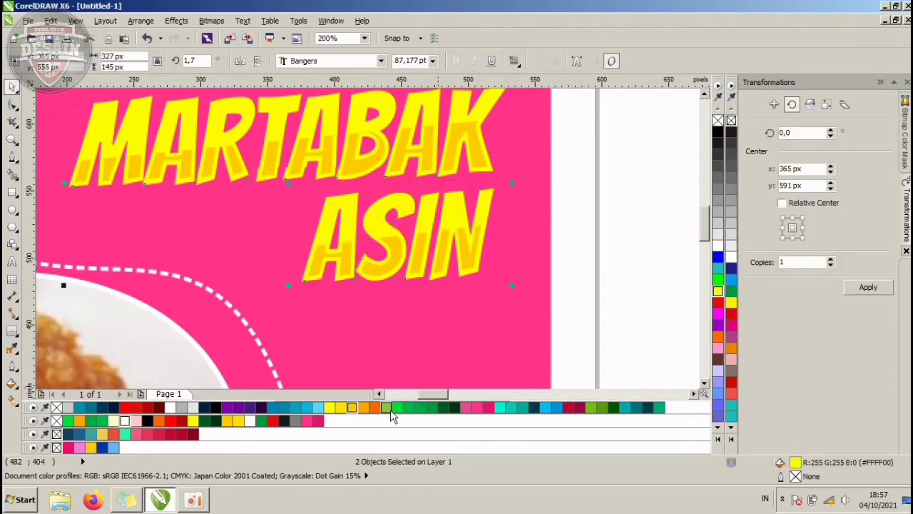
pyautogui.rightClick(579, 408)
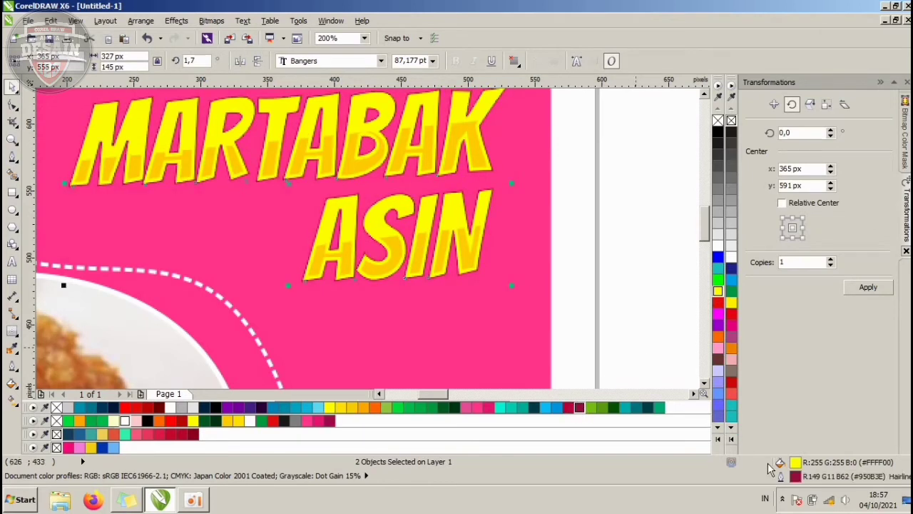
pyautogui.doubleClick(797, 478)
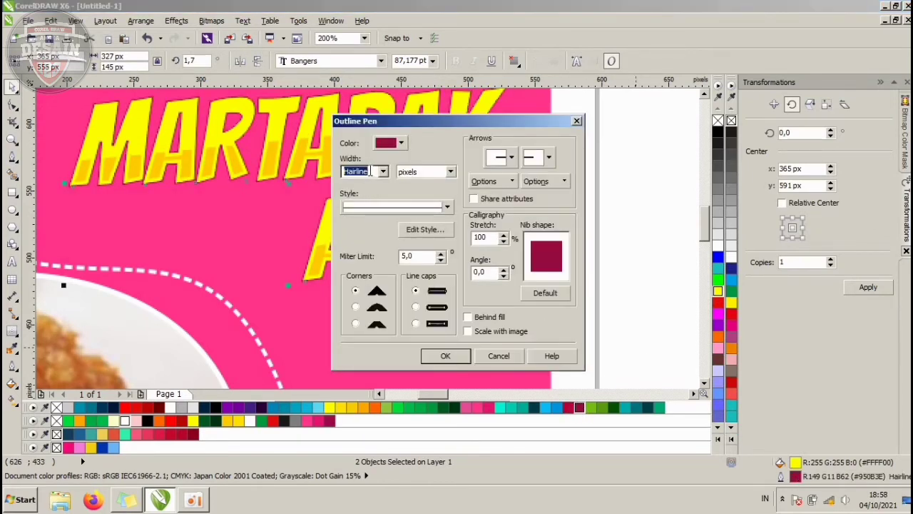
pyautogui.write('11')
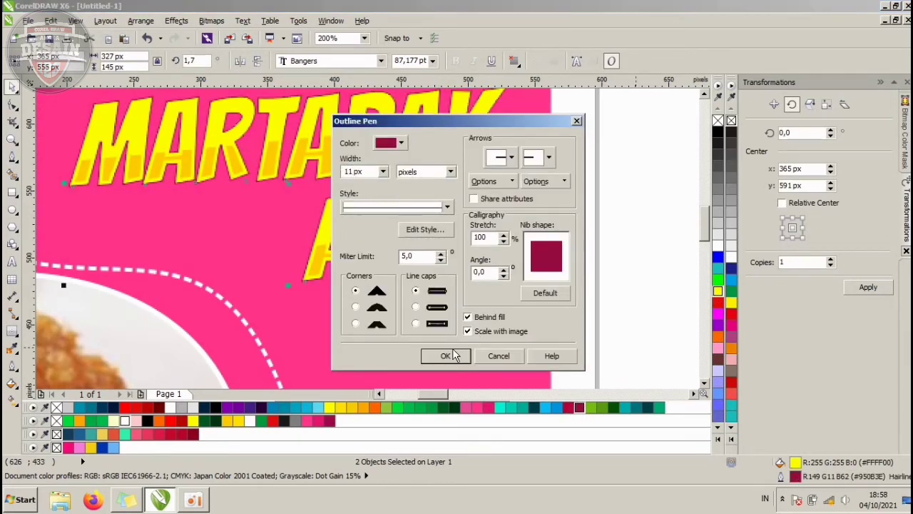
pyautogui.click(445, 355)
pyautogui.scroll(-1, 460, 218)
pyautogui.click(555, 214)
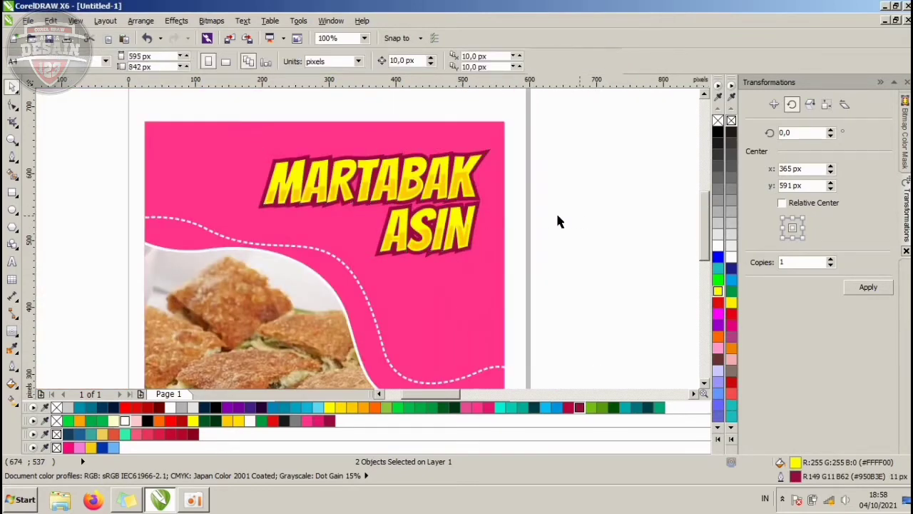
# Step: Move the ASIN text together with its golden inner fill slightly down, to about x 447, y 514 px
pyautogui.moveTo(542, 281); pyautogui.dragTo(342, 190)
pyautogui.scroll(1, 438, 227)
pyautogui.moveTo(438, 226)
pyautogui.mouseDown()
pyautogui.moveTo(440, 238)
pyautogui.moveTo(438, 230)
pyautogui.mouseUp()
pyautogui.scroll(-2, 368, 189)
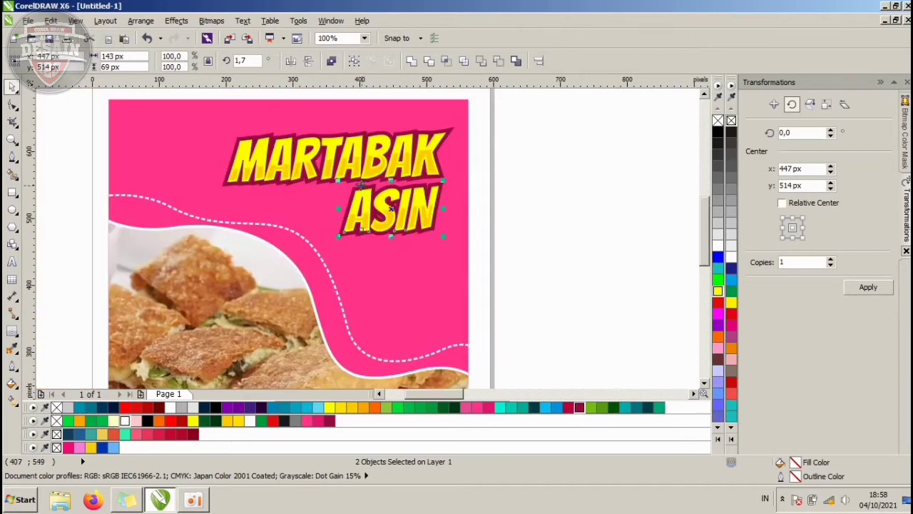
pyautogui.click(509, 171)
# Step: Enlarge the whole MARTABAK ASIN title slightly, to about 342 by 156 px
pyautogui.scroll(-2, 471, 133)
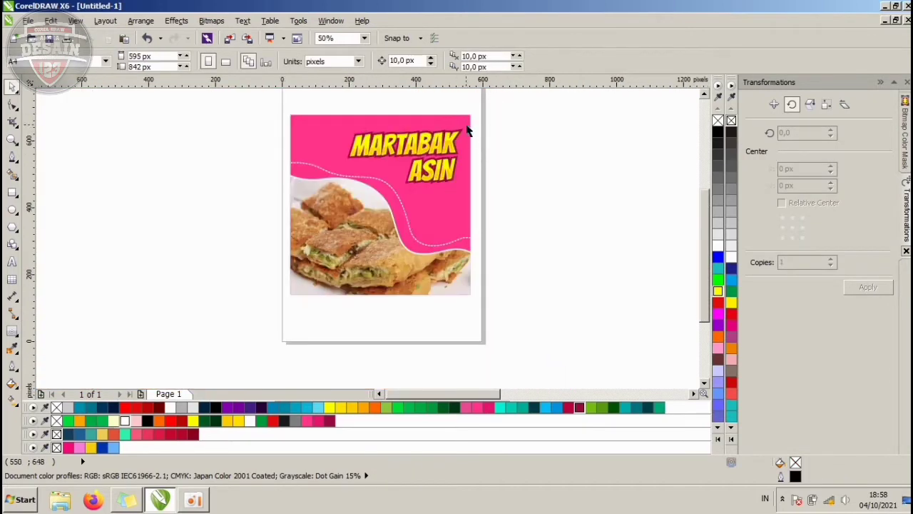
pyautogui.scroll(2, 468, 130)
pyautogui.moveTo(499, 133); pyautogui.dragTo(221, 248)
pyautogui.click(506, 185)
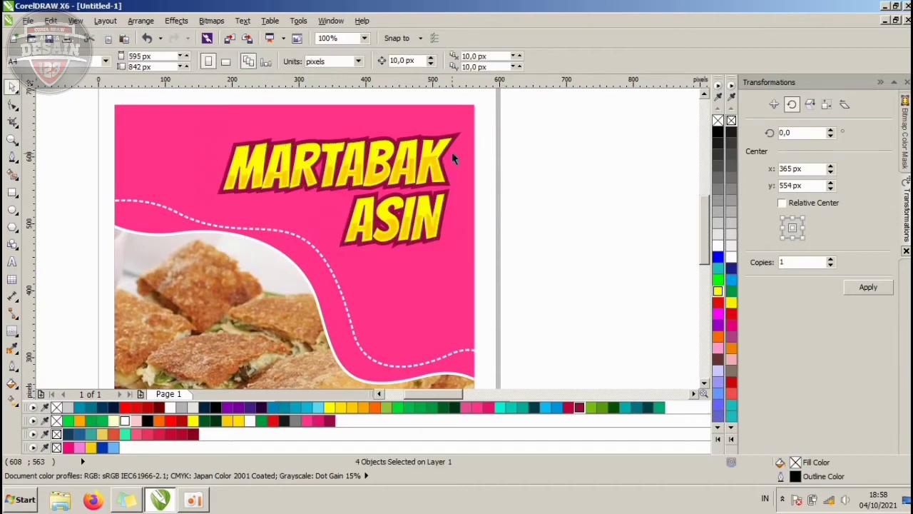
pyautogui.click(458, 136)
pyautogui.scroll(1, 468, 168)
pyautogui.press('Escape')
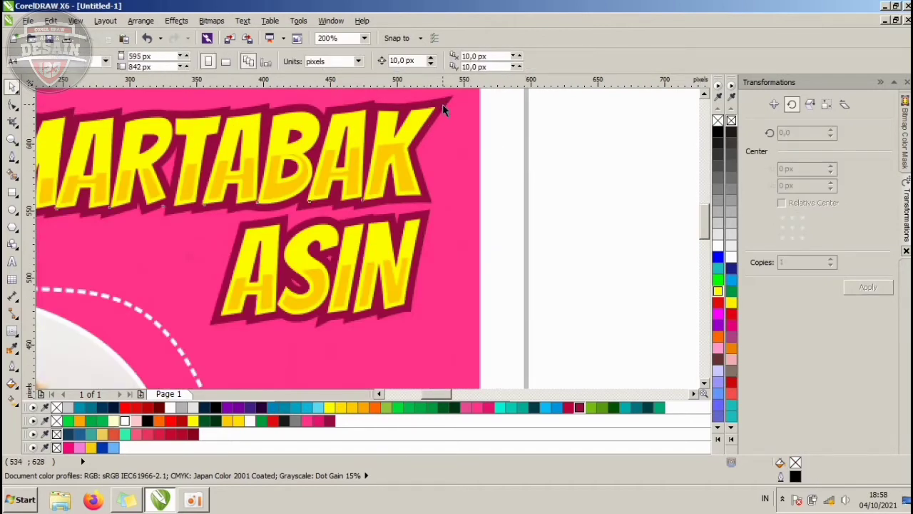
# Step: Group the MARTABAK and ASIN texts and apply a preset drop shadow to the group
pyautogui.click(431, 222)
pyautogui.keyDown('shift'); pyautogui.click(425, 221); pyautogui.keyUp('shift')
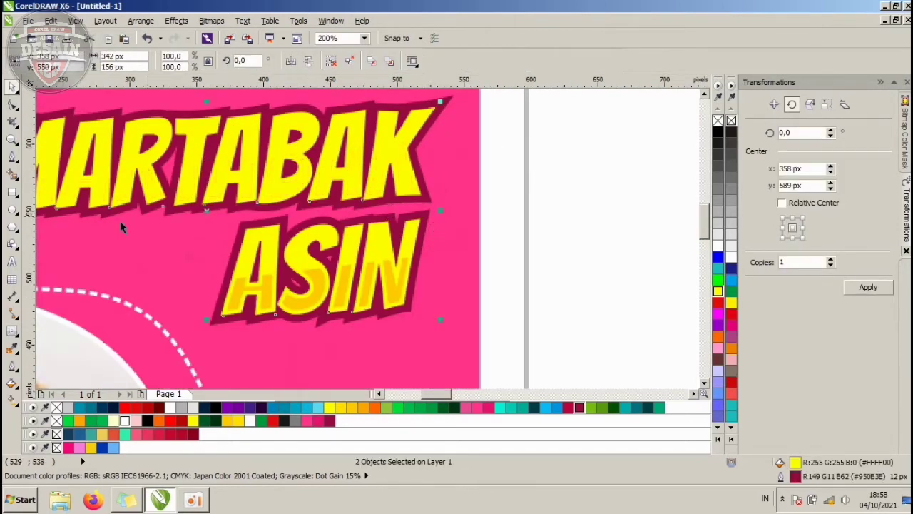
pyautogui.hotkey('ctrl', 'g')
pyautogui.click(20, 338)
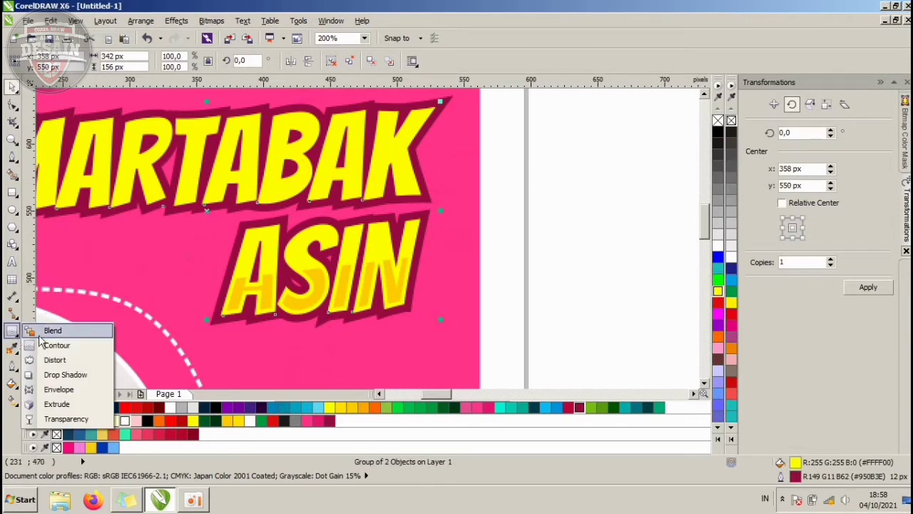
pyautogui.click(61, 373)
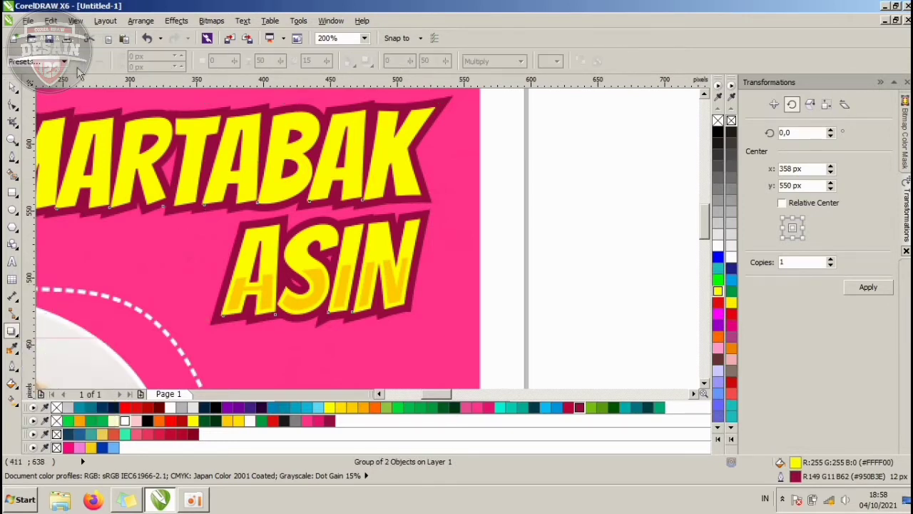
pyautogui.click(63, 61)
pyautogui.click(28, 94)
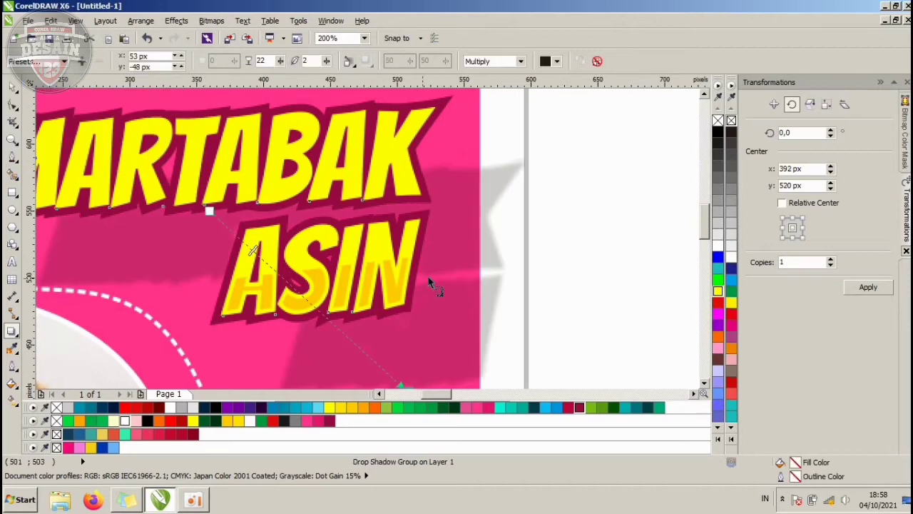
# Step: Shorten the title's drop shadow to an offset of about 6 px horizontally and -5 px vertically
pyautogui.scroll(-1, 430, 283)
pyautogui.moveTo(420, 300); pyautogui.dragTo(396, 287)
pyautogui.scroll(1, 418, 286)
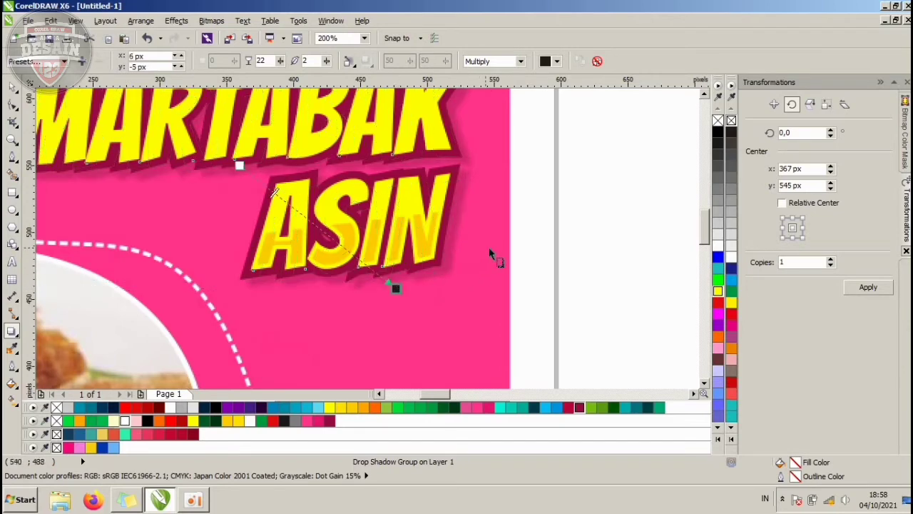
pyautogui.scroll(-1, 490, 254)
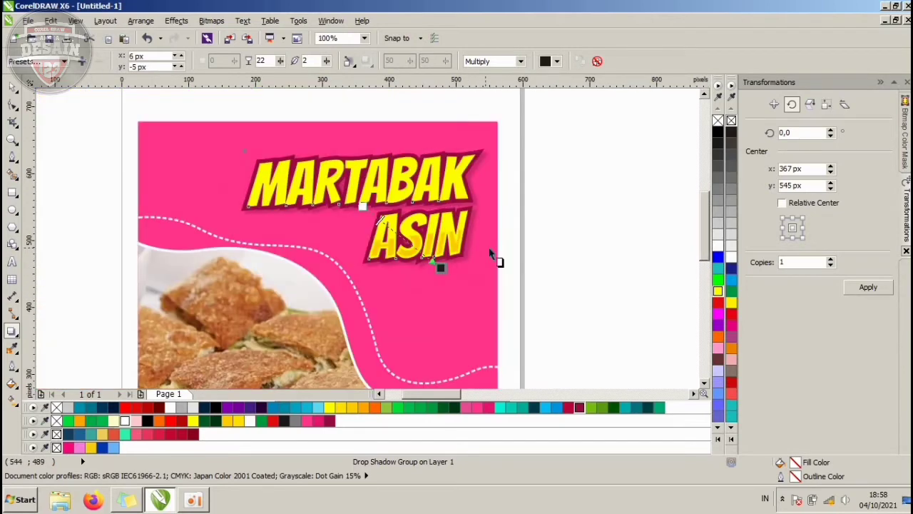
# Step: Clear the drop shadow from the title group and check the group's outline settings
pyautogui.click(598, 60)
pyautogui.click(12, 86)
pyautogui.click(94, 142)
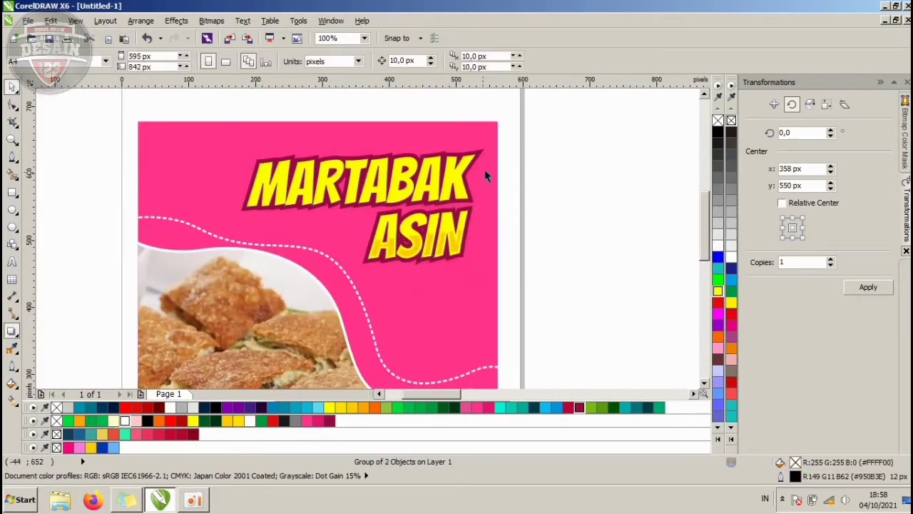
pyautogui.click(482, 167)
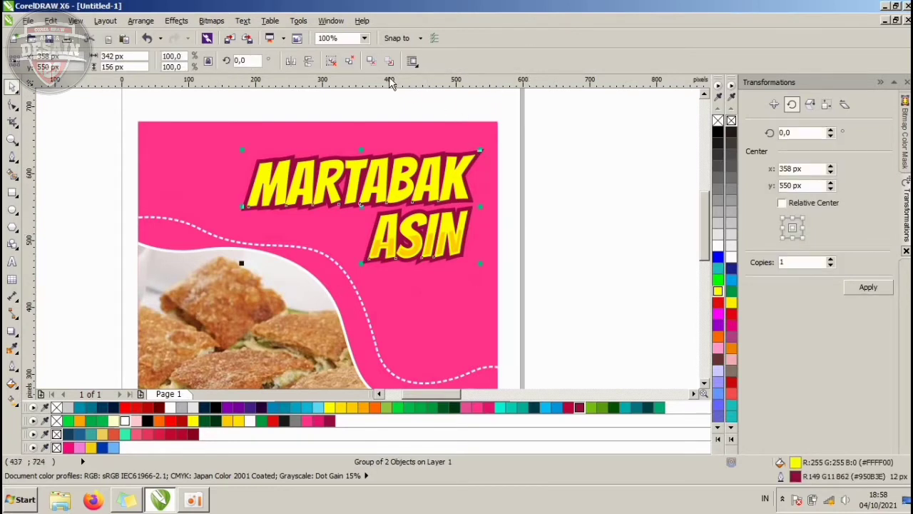
pyautogui.doubleClick(797, 480)
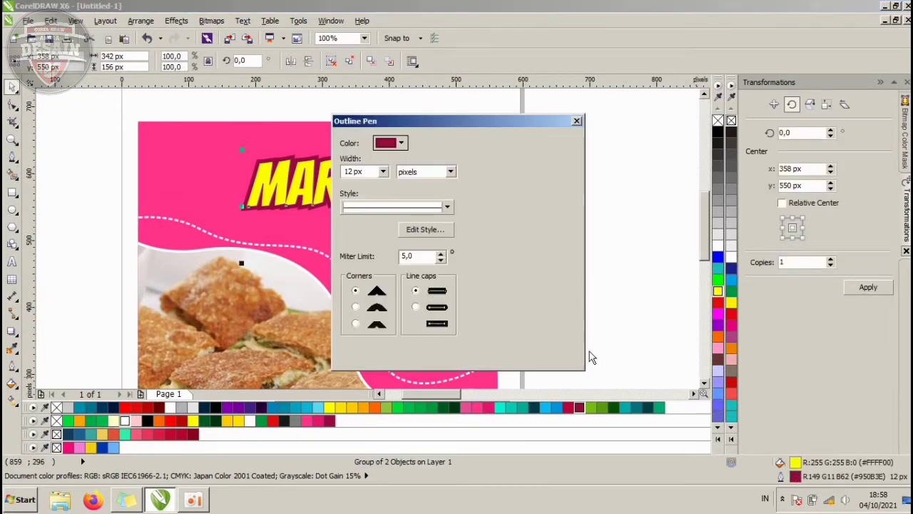
pyautogui.click(577, 121)
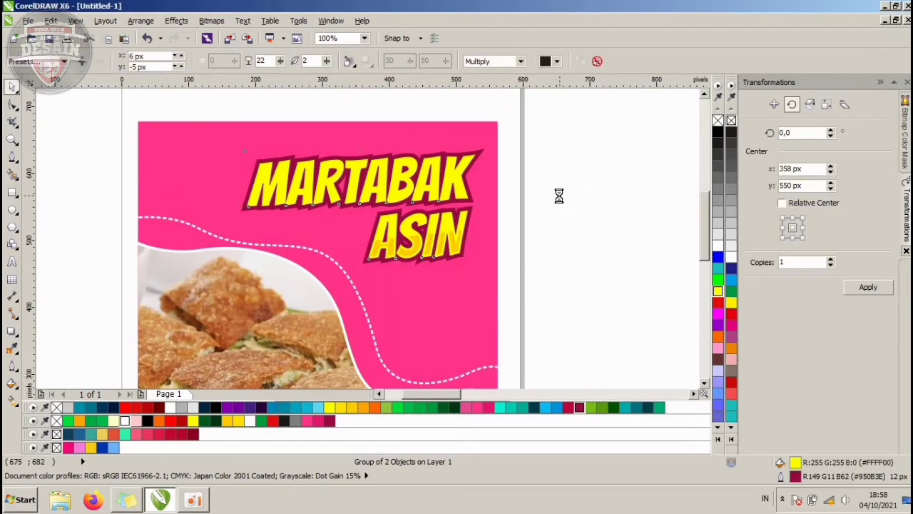
# Step: Undo the drop shadow changes and the grouping of the MARTABAK and ASIN texts
pyautogui.hotkey('ctrl', 'z')
pyautogui.hotkey('ctrl', 'z')
pyautogui.hotkey('ctrl', 'z')
pyautogui.hotkey('ctrl', 'z')
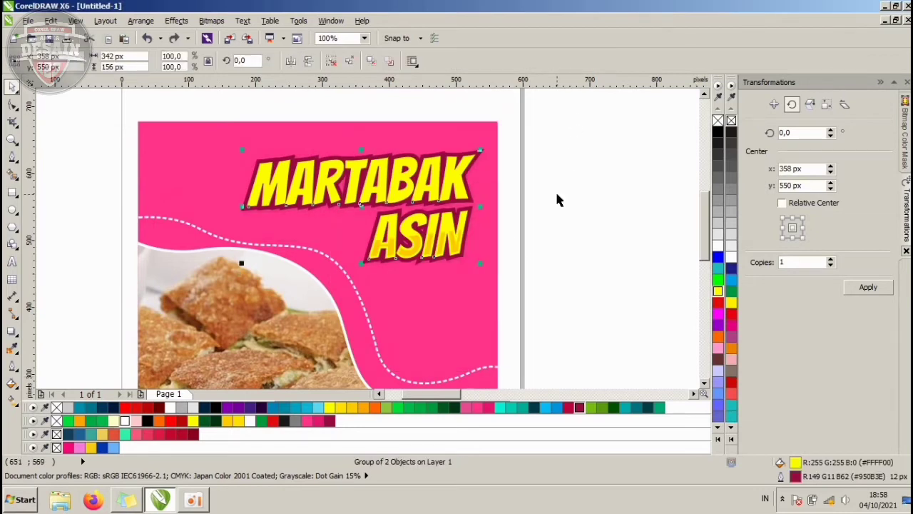
pyautogui.click(555, 190)
pyautogui.click(467, 162)
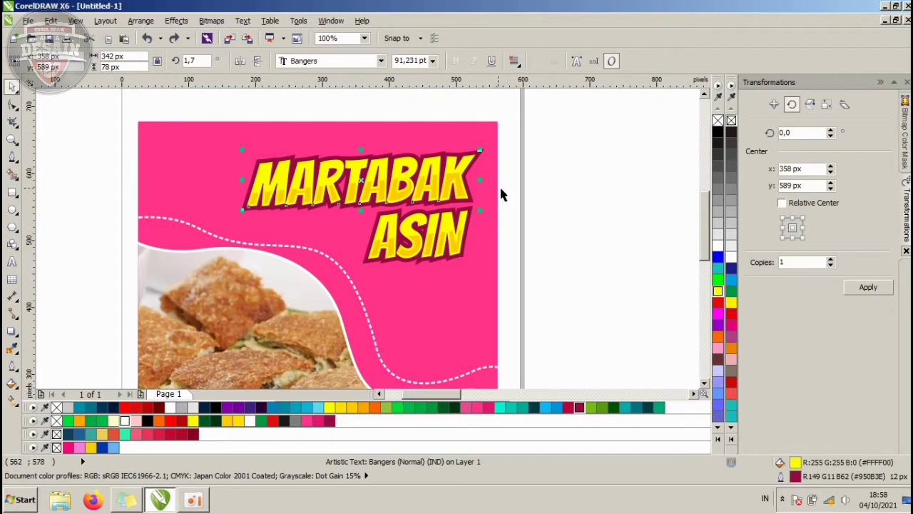
pyautogui.click(500, 192)
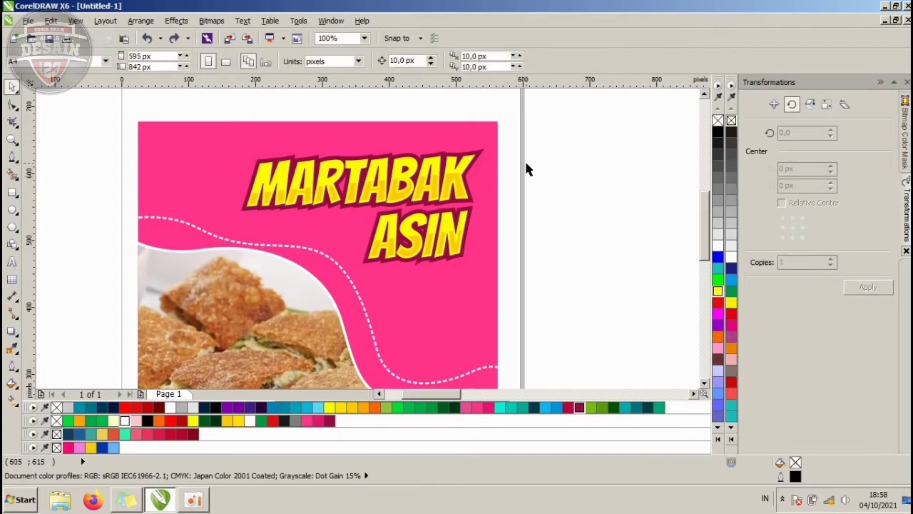
# Step: Draw a rectangle about 335 by 49 px across the pink square's top-right edge and round its lower-left corner to about 24 px
pyautogui.click(12, 192)
pyautogui.moveTo(284, 108)
pyautogui.mouseDown()
pyautogui.moveTo(470, 126)
pyautogui.moveTo(515, 148)
pyautogui.mouseUp()
pyautogui.press('F10')
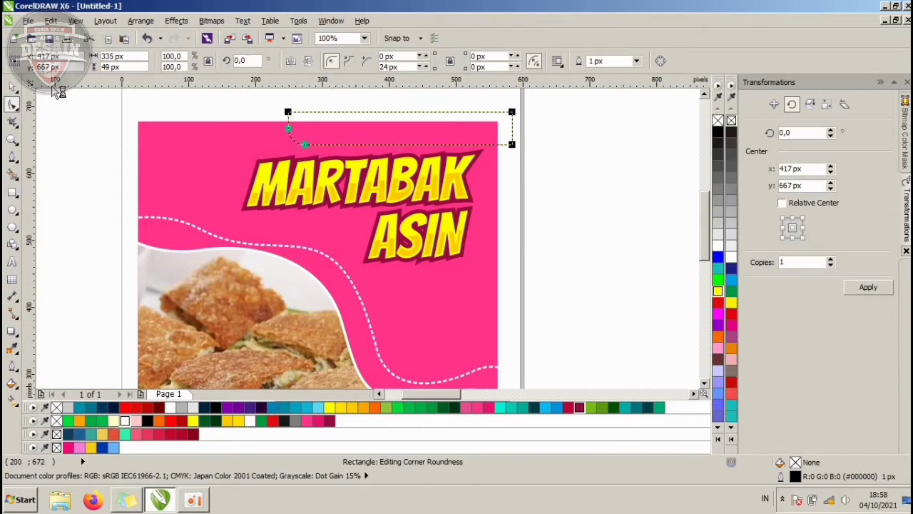
# Step: Intersect the rounded rectangle with the pink square, keep only the overlapping piece as a tab, and fill it black
pyautogui.click(12, 86)
pyautogui.click(185, 138)
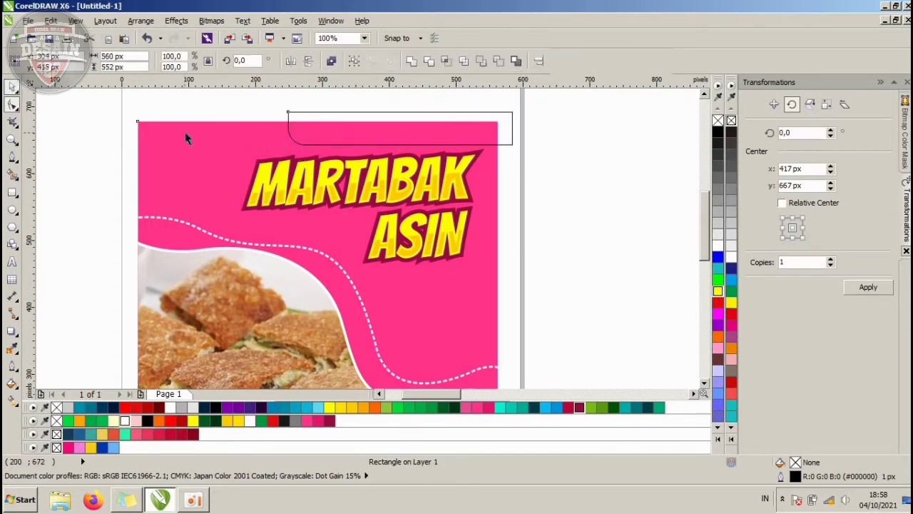
pyautogui.click(536, 118)
pyautogui.click(512, 130)
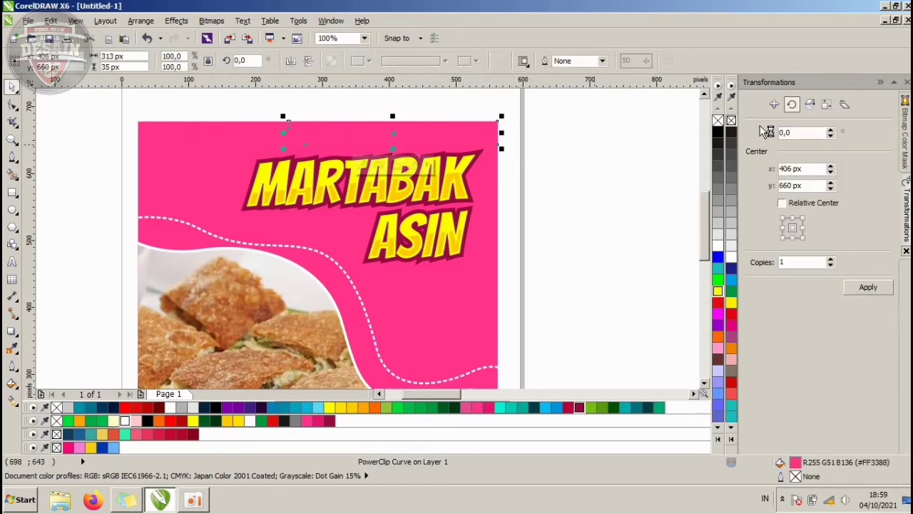
pyautogui.click(729, 137)
pyautogui.click(528, 165)
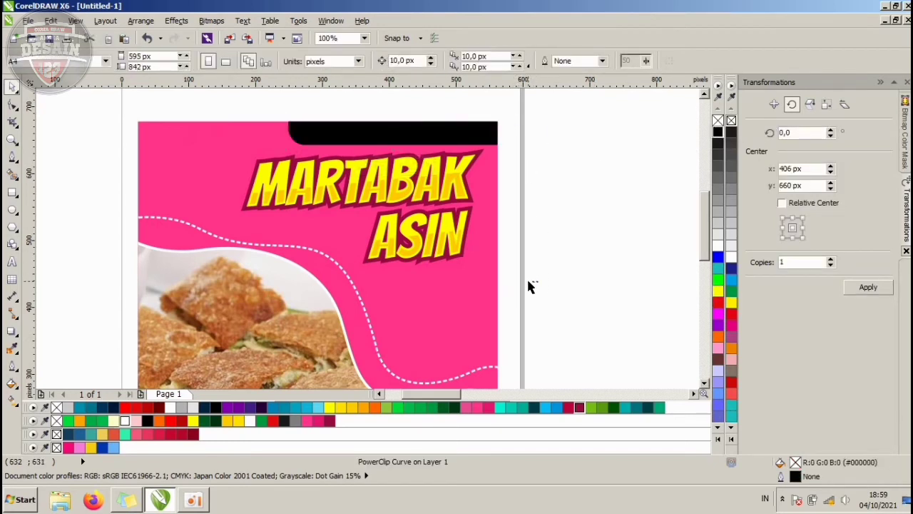
# Step: Move the whole MARTABAK ASIN title slightly down, away from the black tab
pyautogui.moveTo(537, 281); pyautogui.dragTo(203, 163)
pyautogui.moveTo(376, 181); pyautogui.dragTo(378, 192)
pyautogui.click(539, 190)
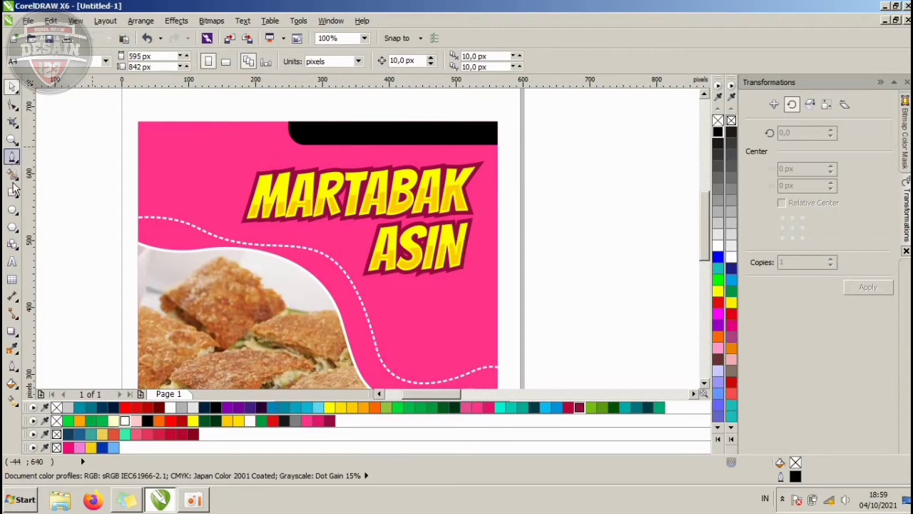
# Step: Draw an 84 px circle in the pink square's upper-left corner, around x 78, y 622 px, with white fill and no outline
pyautogui.click(12, 207)
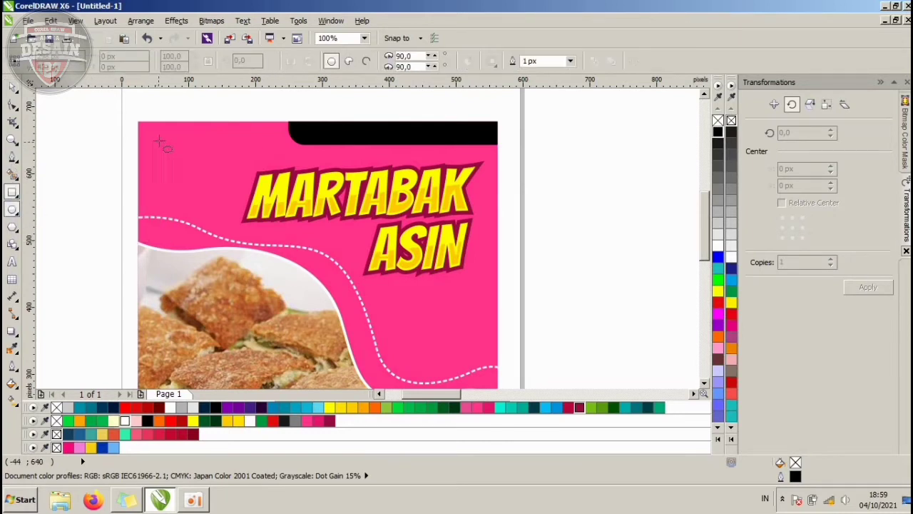
pyautogui.moveTo(146, 128); pyautogui.dragTo(202, 170)
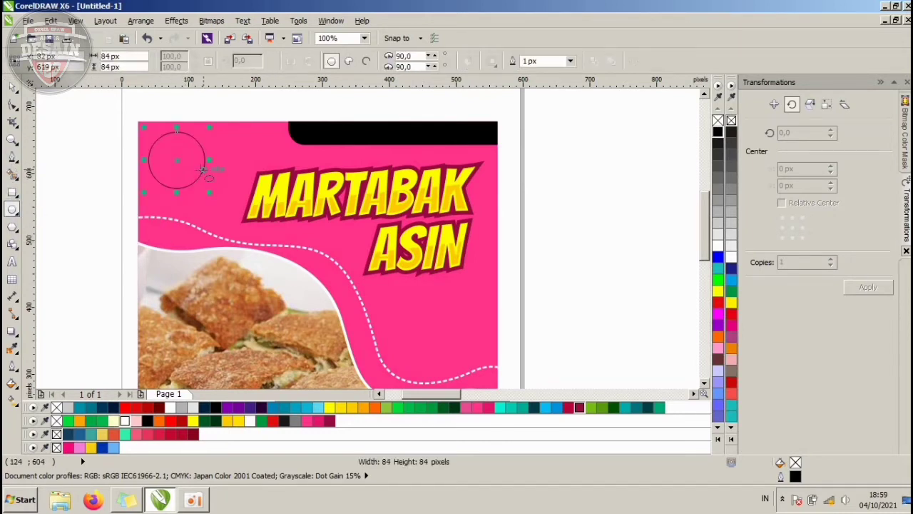
pyautogui.scroll(1, 167, 139)
pyautogui.moveTo(167, 139); pyautogui.dragTo(162, 135)
pyautogui.click(719, 247)
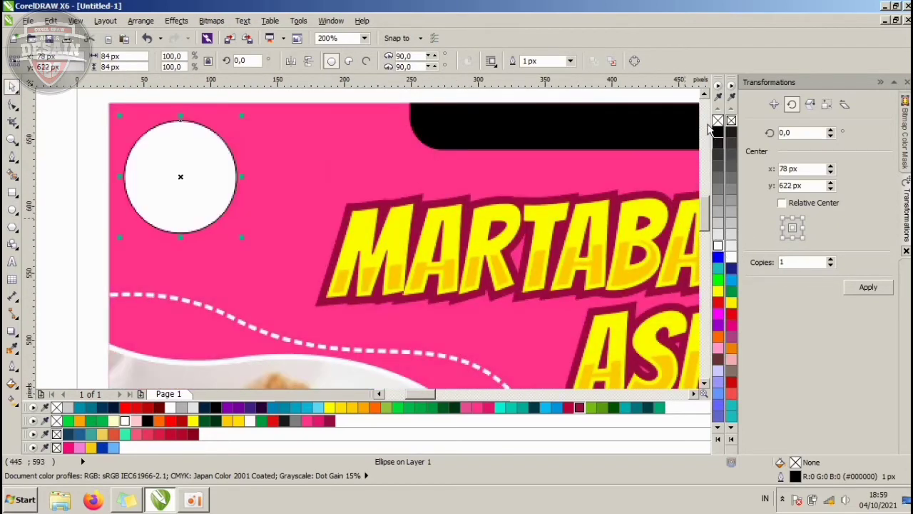
pyautogui.rightClick(717, 120)
pyautogui.scroll(-2, 292, 189)
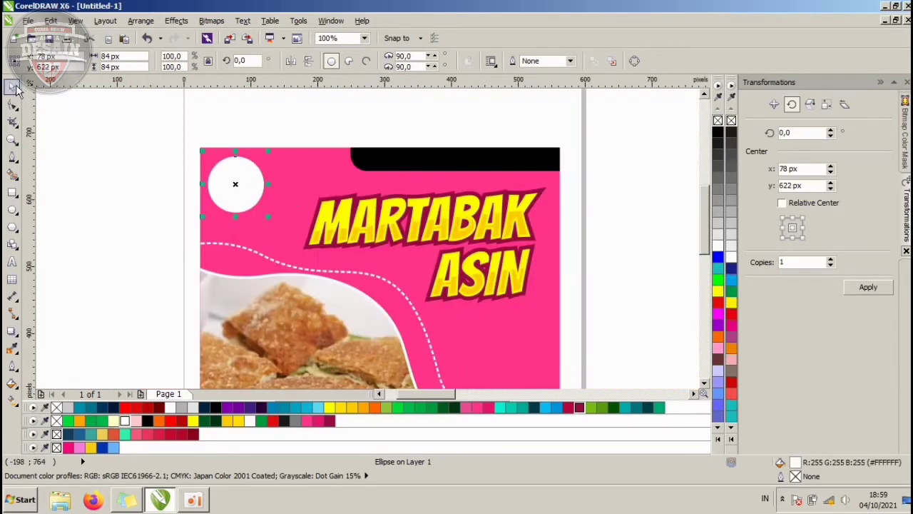
# Step: Apply a linear vertical gradient to the white circle, from white at its top to light grey at its bottom
pyautogui.click(184, 167)
pyautogui.scroll(-2, 242, 161)
pyautogui.scroll(2, 320, 208)
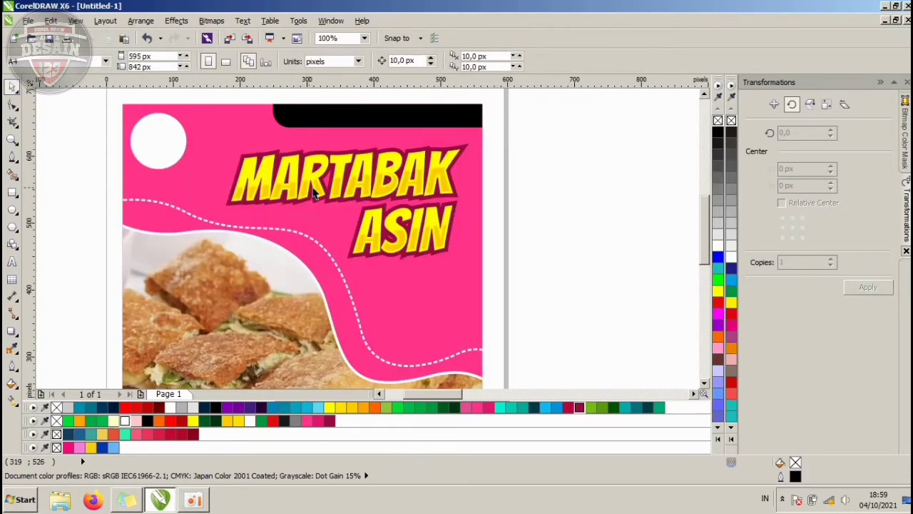
pyautogui.click(181, 142)
pyautogui.scroll(2, 142, 117)
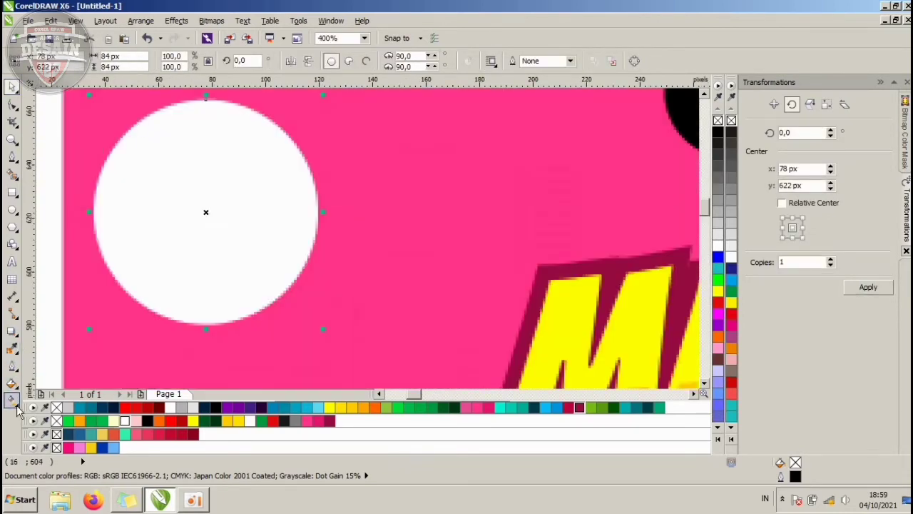
pyautogui.click(17, 405)
pyautogui.moveTo(7, 398)
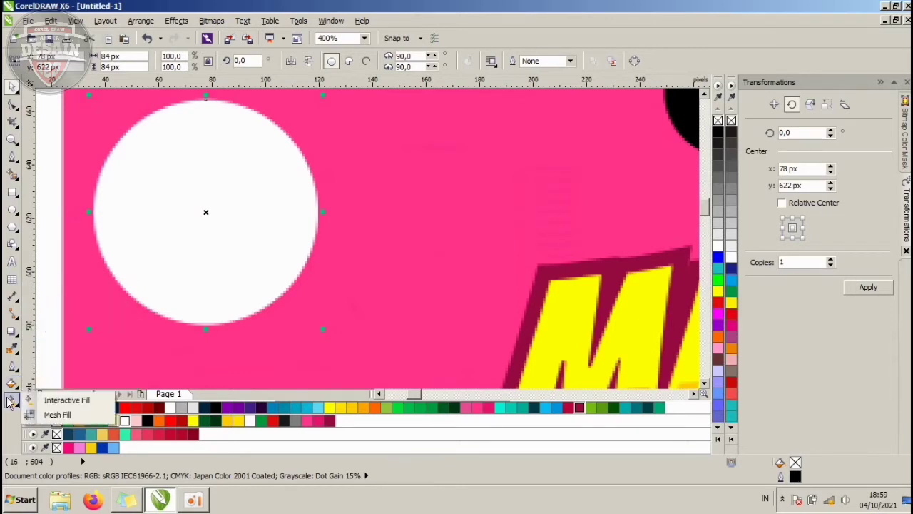
pyautogui.click(66, 400)
pyautogui.moveTo(198, 118); pyautogui.dragTo(199, 297)
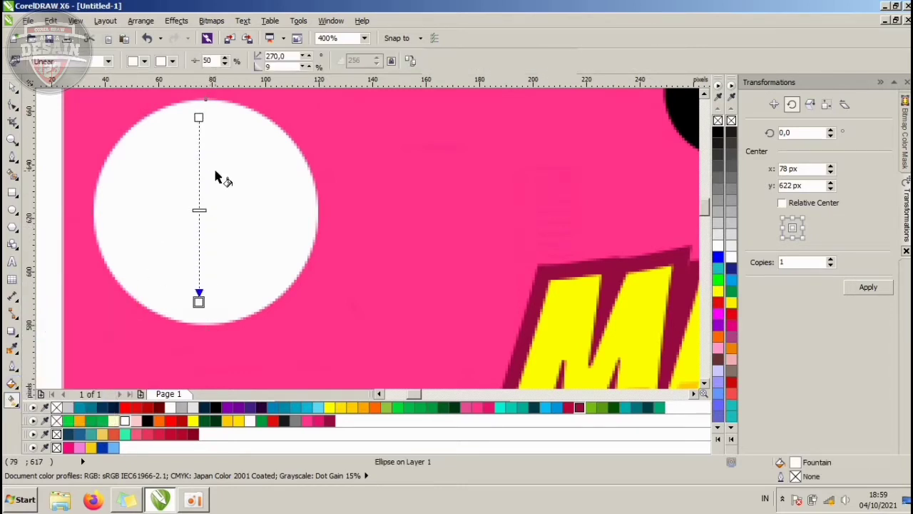
pyautogui.click(720, 236)
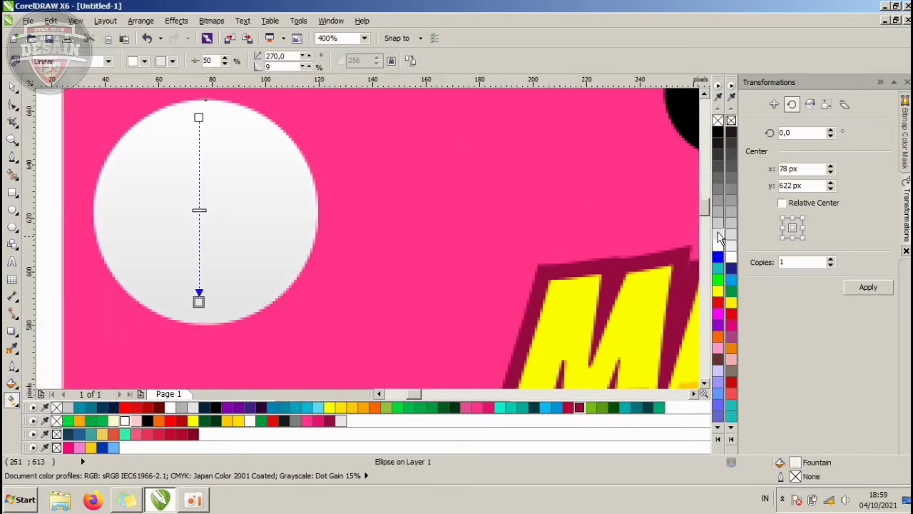
# Step: Add a concentric 74 px copy inside the grey gradient circle and flip it vertically to reverse its gradient
pyautogui.click(10, 87)
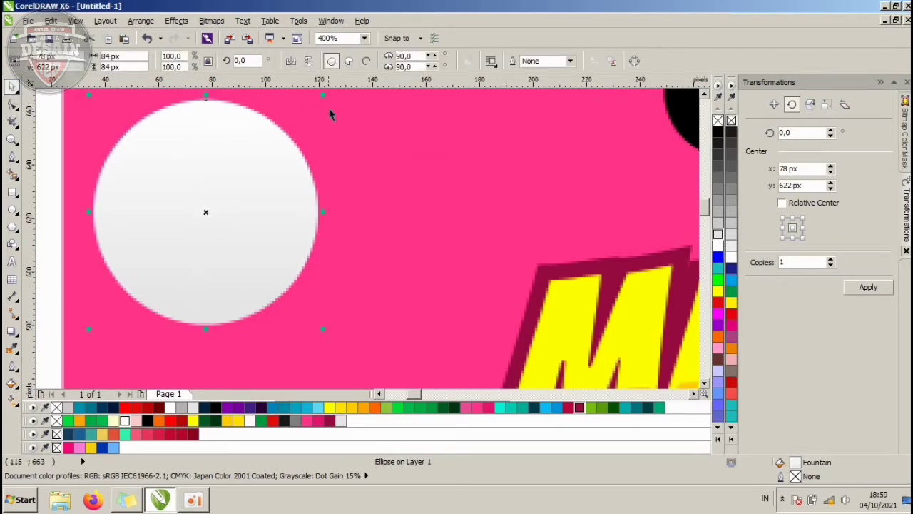
pyautogui.moveTo(324, 95); pyautogui.dragTo(312, 110)
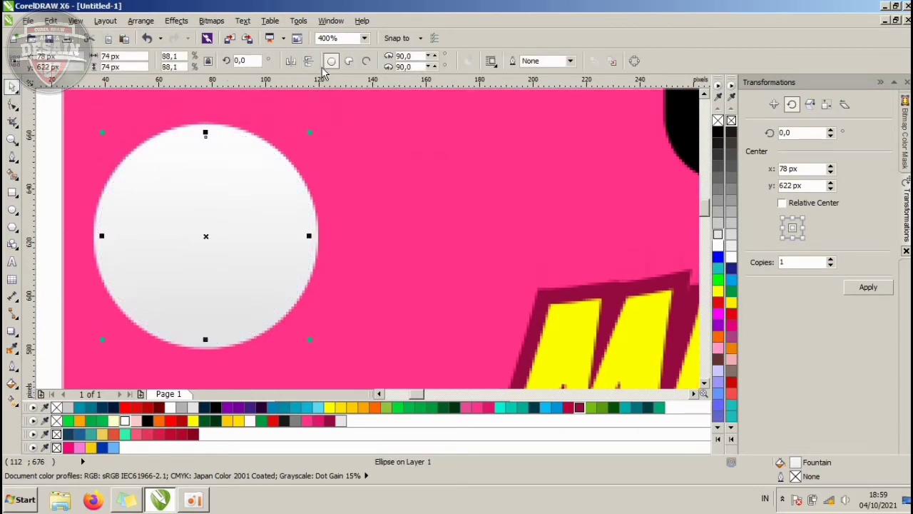
pyautogui.scroll(-4, 330, 132)
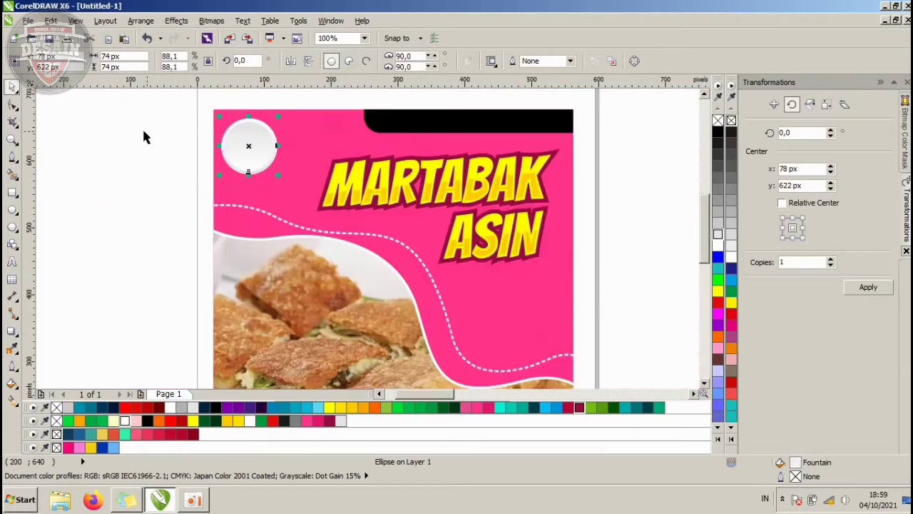
pyautogui.click(143, 135)
pyautogui.scroll(-2, 304, 163)
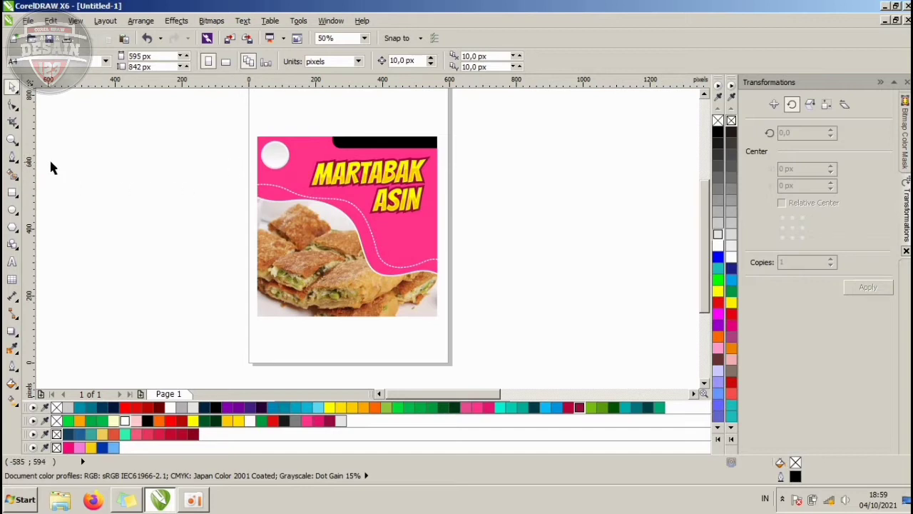
# Step: Add the words VERSI and JUMBO as two separate texts, one above the other, beside the page
pyautogui.click(12, 158)
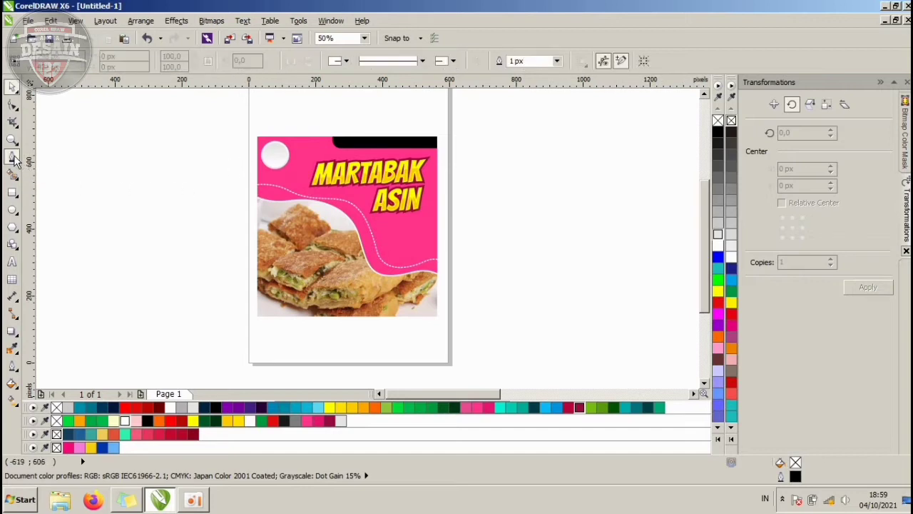
pyautogui.click(12, 262)
pyautogui.scroll(1, 448, 245)
pyautogui.click(471, 241)
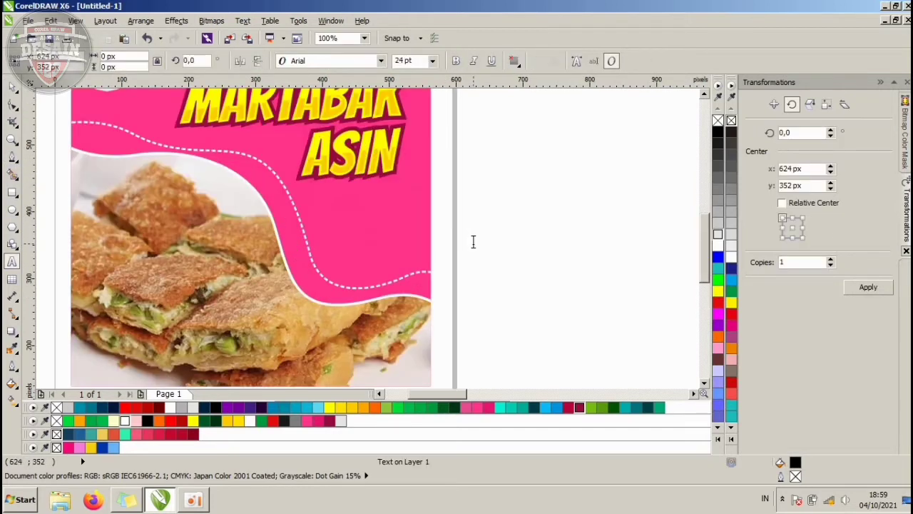
pyautogui.write('VERSI')
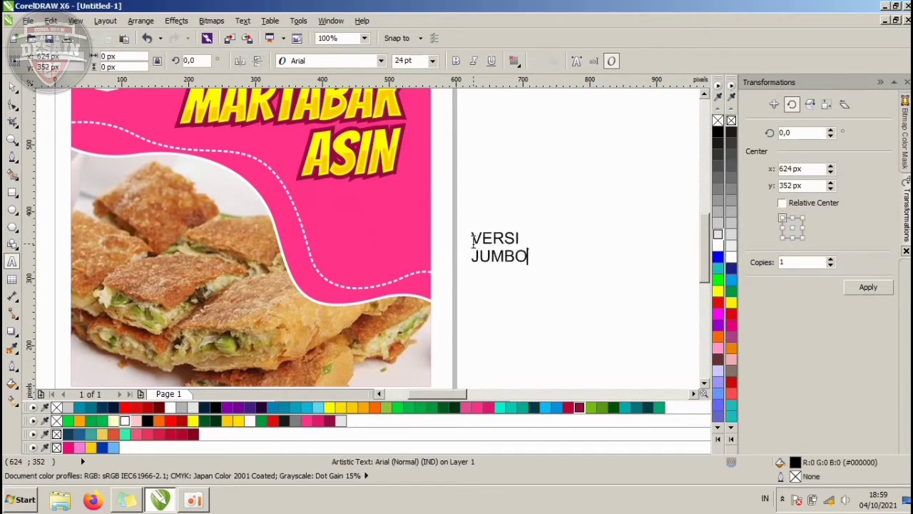
pyautogui.click(11, 87)
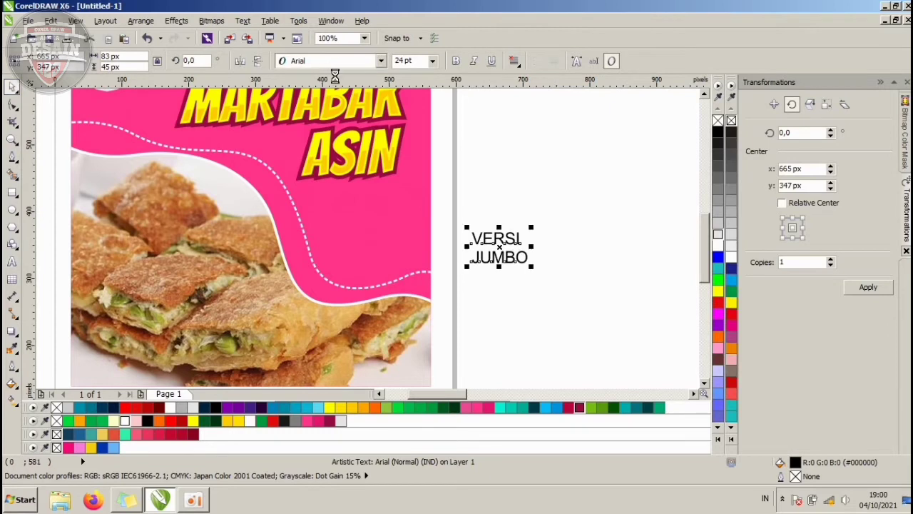
# Step: Set the font of both the VERSI and JUMBO texts to Balloon XBd BT
pyautogui.moveTo(552, 207); pyautogui.dragTo(456, 282)
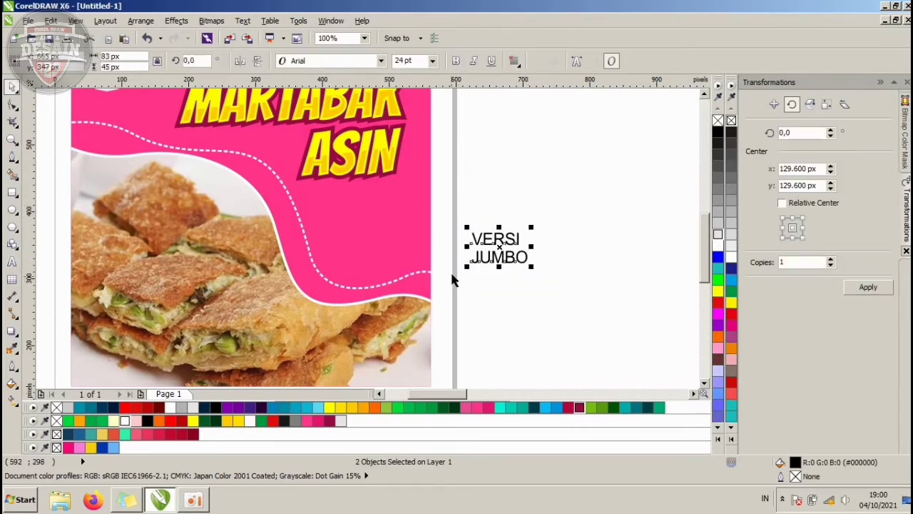
pyautogui.click(381, 61)
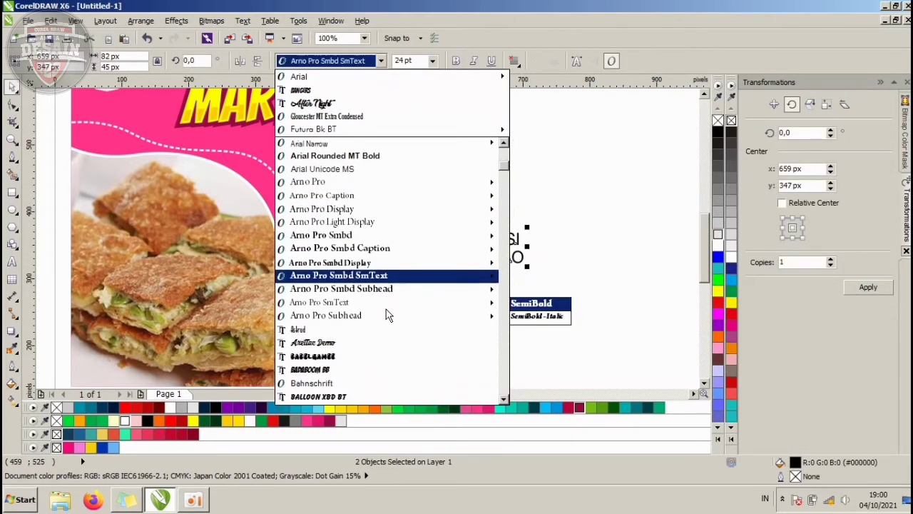
pyautogui.scroll(-6, 378, 319)
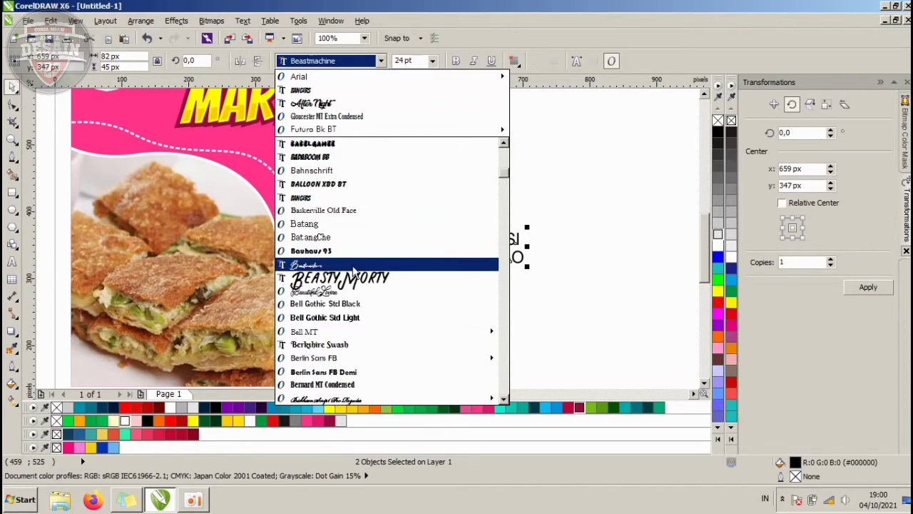
pyautogui.scroll(2, 355, 253)
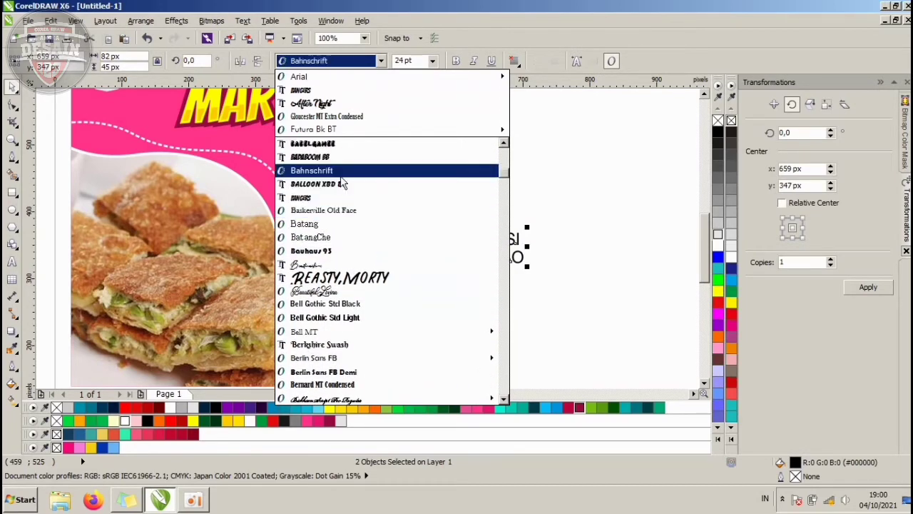
pyautogui.click(341, 165)
pyautogui.click(381, 61)
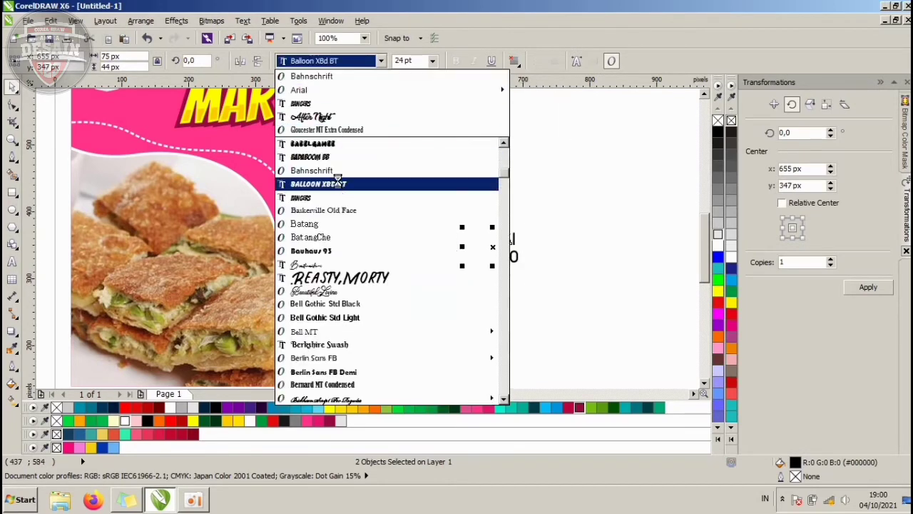
pyautogui.click(336, 180)
# Step: Enlarge VERSI slightly to about the width of JUMBO, then right-align and group the two words
pyautogui.click(510, 250)
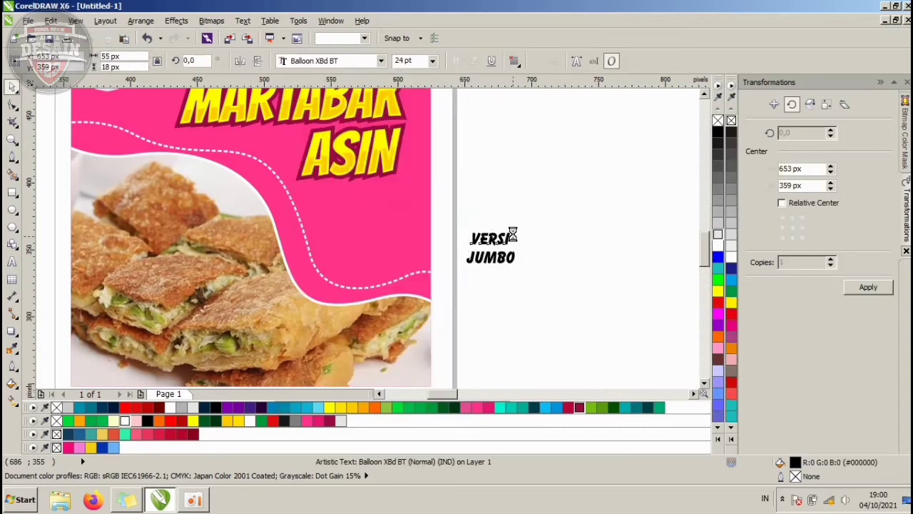
pyautogui.scroll(1, 514, 228)
pyautogui.moveTo(517, 217); pyautogui.dragTo(522, 236)
pyautogui.keyDown('shift'); pyautogui.click(473, 273); pyautogui.keyUp('shift')
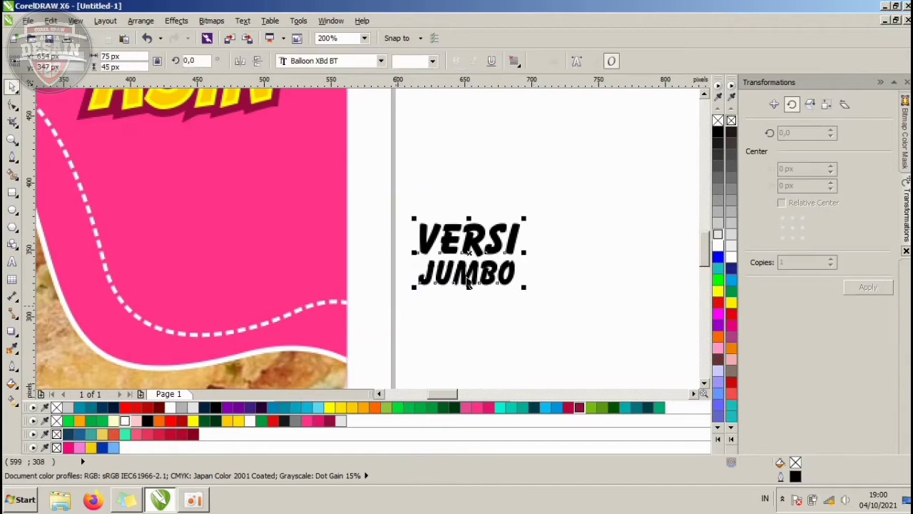
pyautogui.press('r')
pyautogui.hotkey('ctrl', 'g')
# Step: Place the VERSI JUMBO group on the pink area below ASIN and enlarge it to about 121 by 73 px
pyautogui.scroll(-1, 478, 256)
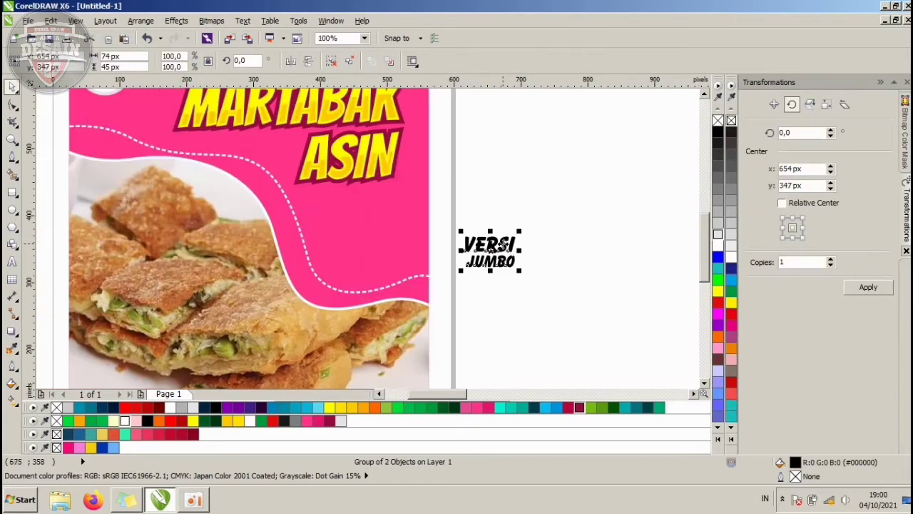
pyautogui.moveTo(492, 250); pyautogui.dragTo(411, 217)
pyautogui.click(495, 224)
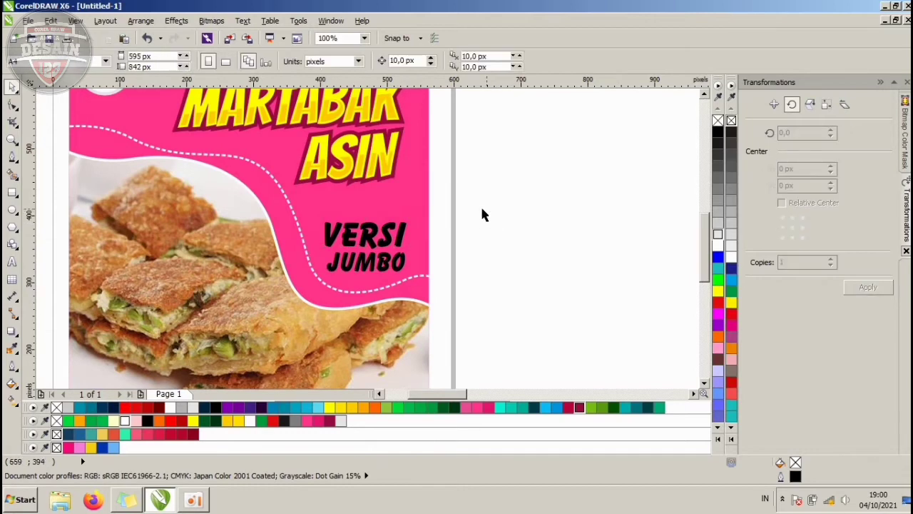
# Step: Draw a curved speech bubble about 189 by 136 px around VERSI JUMBO, its tail at lower left, with black fill and no outline
pyautogui.click(12, 157)
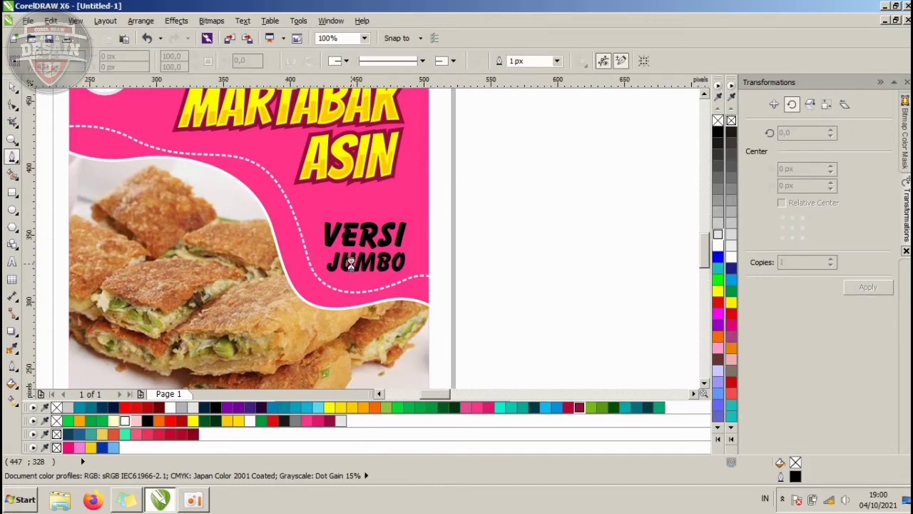
pyautogui.scroll(1, 342, 270)
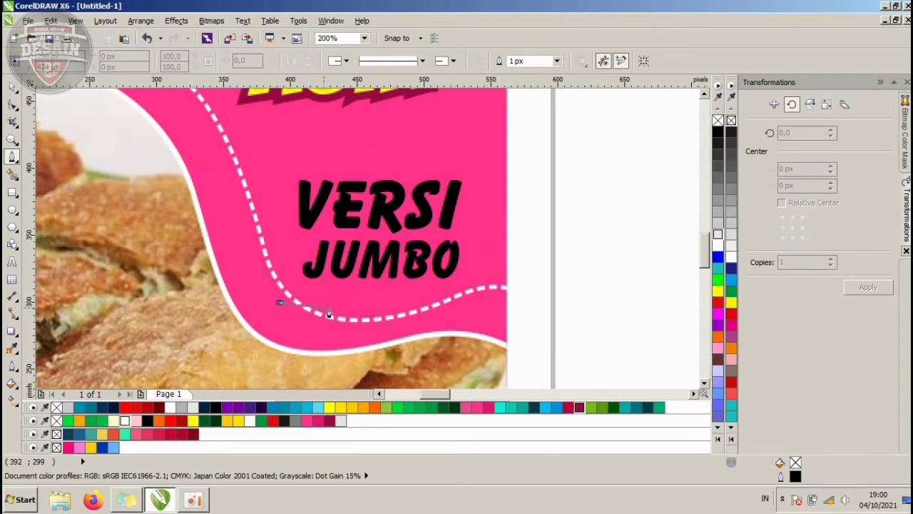
pyautogui.moveTo(480, 273); pyautogui.dragTo(496, 240)
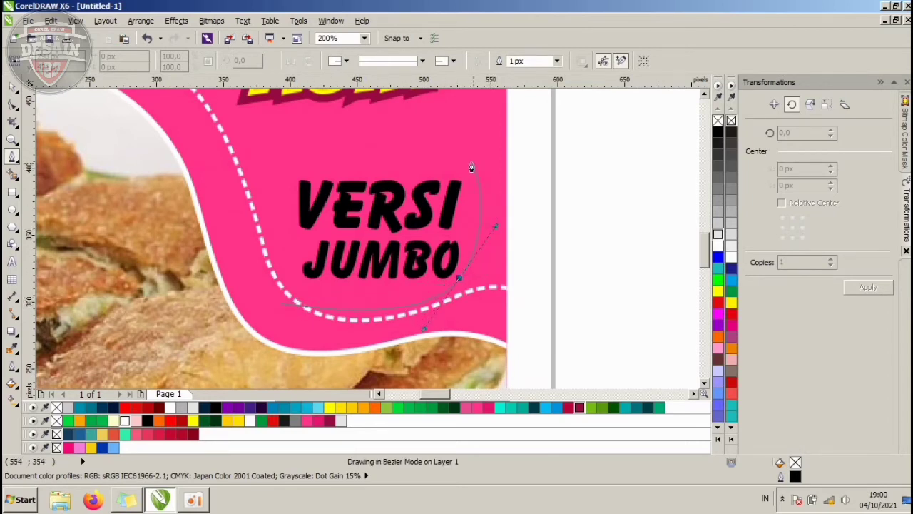
pyautogui.moveTo(444, 157); pyautogui.dragTo(385, 145)
pyautogui.moveTo(247, 181); pyautogui.dragTo(237, 202)
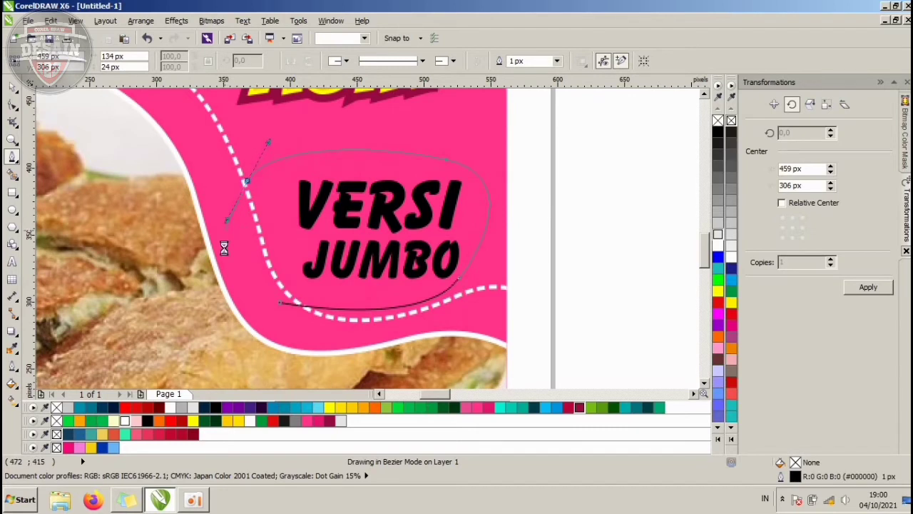
pyautogui.click(241, 332)
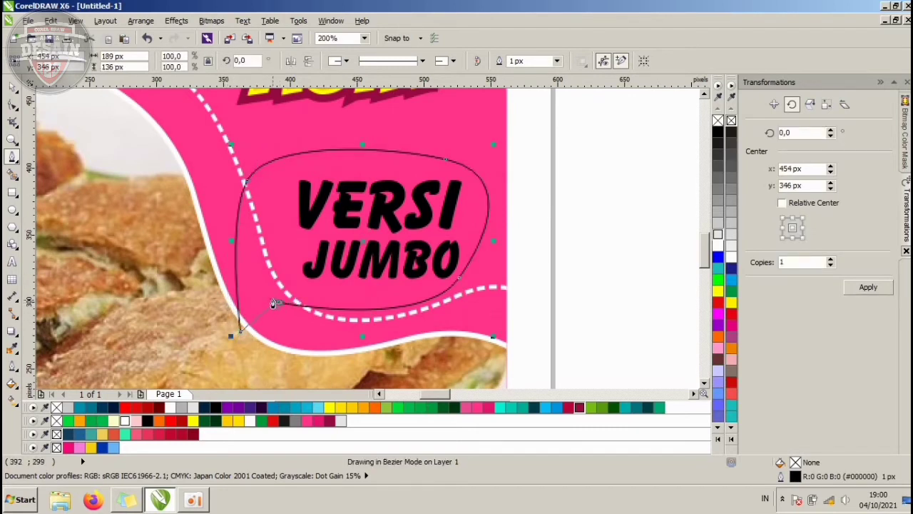
pyautogui.press('space')
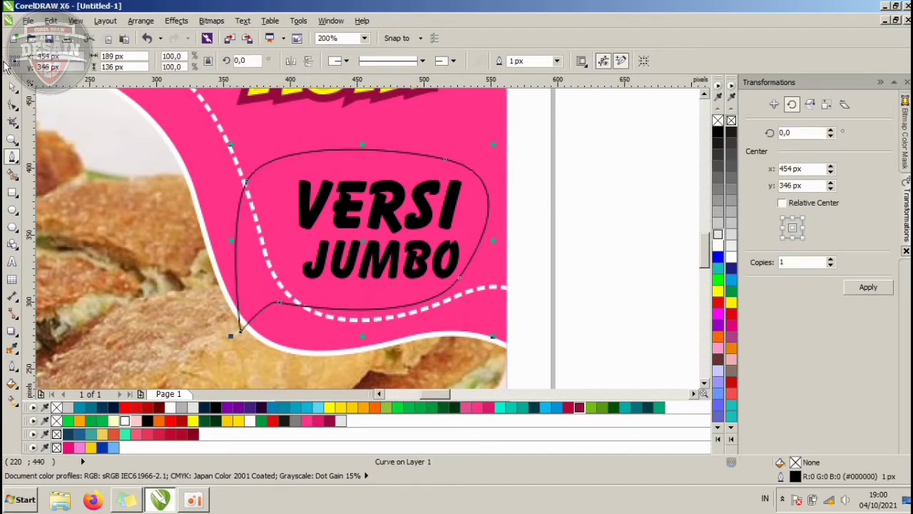
pyautogui.click(718, 131)
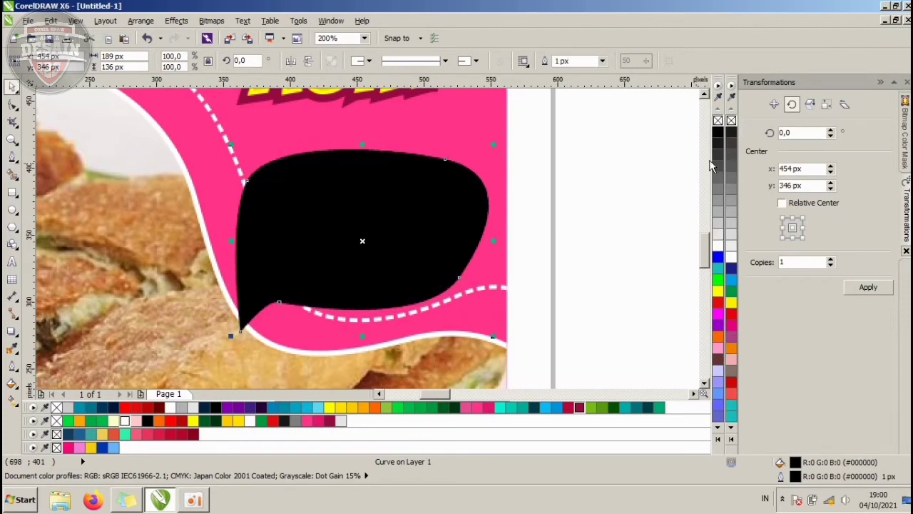
pyautogui.rightClick(718, 120)
# Step: Put the VERSI JUMBO text in front of the black bubble, colour it white and centre it horizontally in the bubble
pyautogui.moveTo(597, 377); pyautogui.dragTo(289, 170)
pyautogui.click(718, 244)
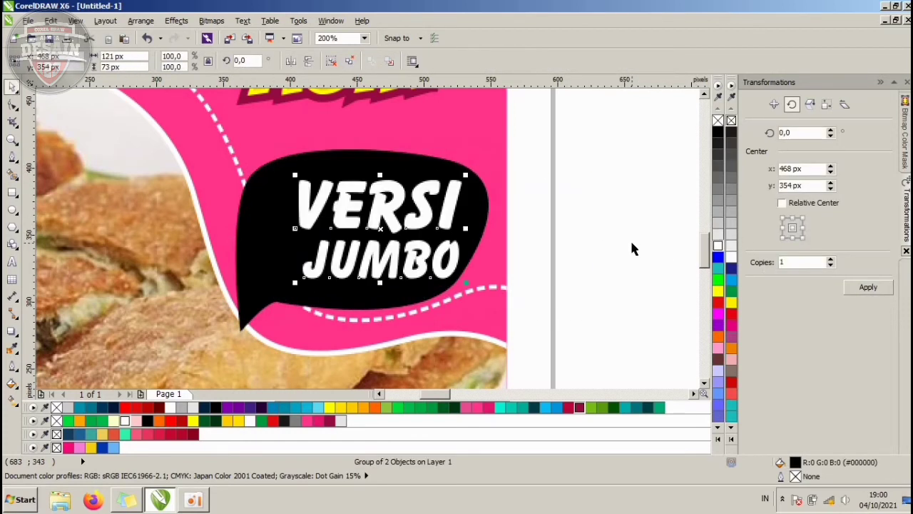
pyautogui.moveTo(426, 218); pyautogui.dragTo(407, 218)
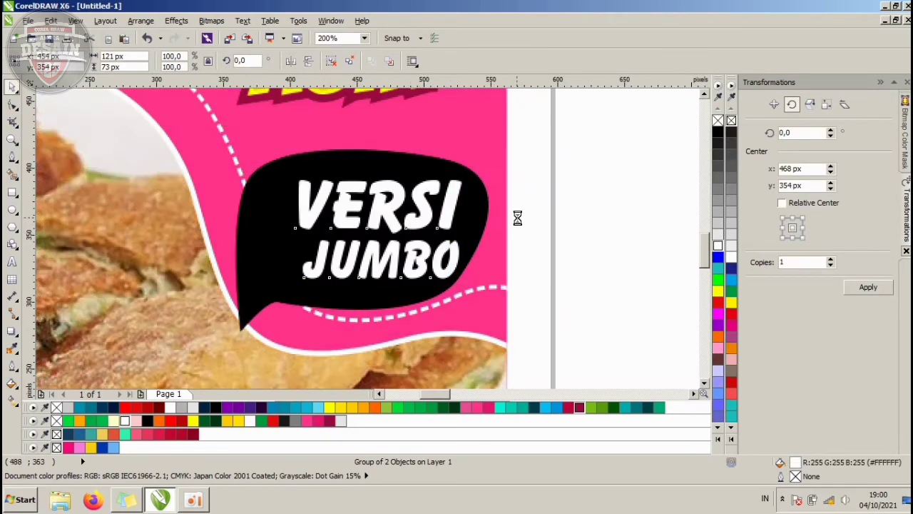
pyautogui.click(555, 204)
# Step: Move the bubble and its text down and left over the wave edge and rotate them clockwise to about 351.6 degrees
pyautogui.scroll(-1, 555, 196)
pyautogui.moveTo(540, 163); pyautogui.dragTo(381, 273)
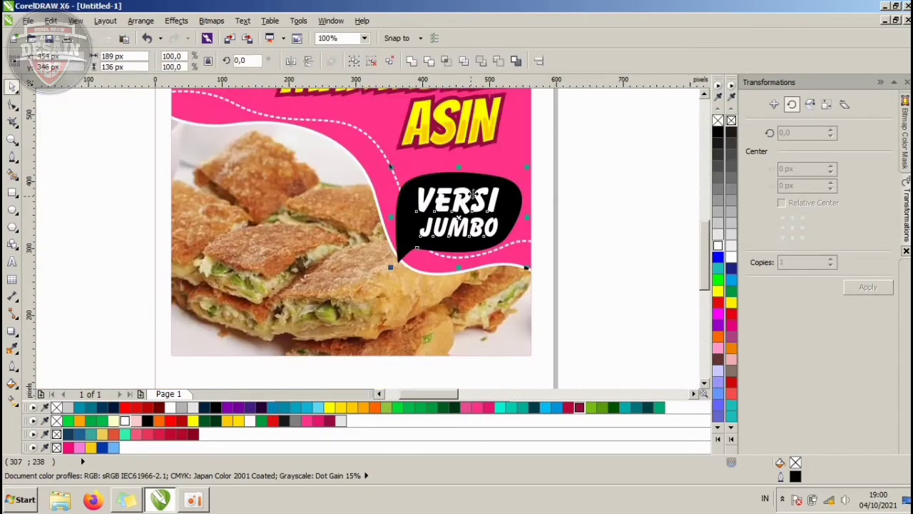
pyautogui.moveTo(471, 194); pyautogui.dragTo(456, 203)
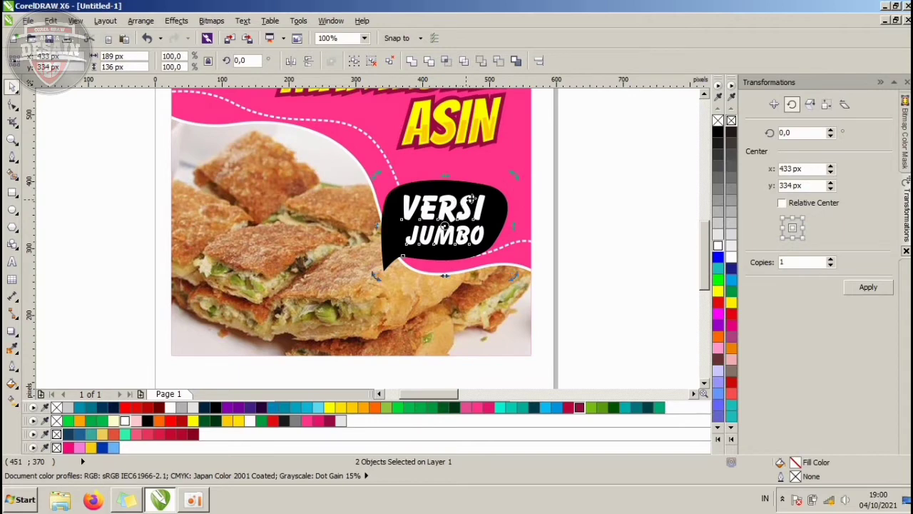
pyautogui.moveTo(514, 173)
pyautogui.mouseDown()
pyautogui.moveTo(520, 185)
pyautogui.moveTo(508, 205)
pyautogui.moveTo(507, 179)
pyautogui.mouseUp()
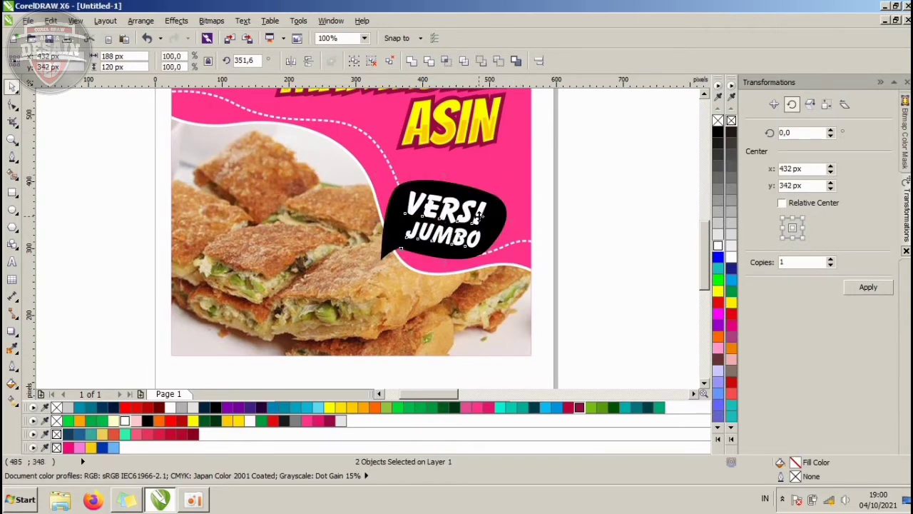
pyautogui.moveTo(478, 217); pyautogui.dragTo(478, 217)
pyautogui.click(547, 205)
pyautogui.scroll(1, 556, 206)
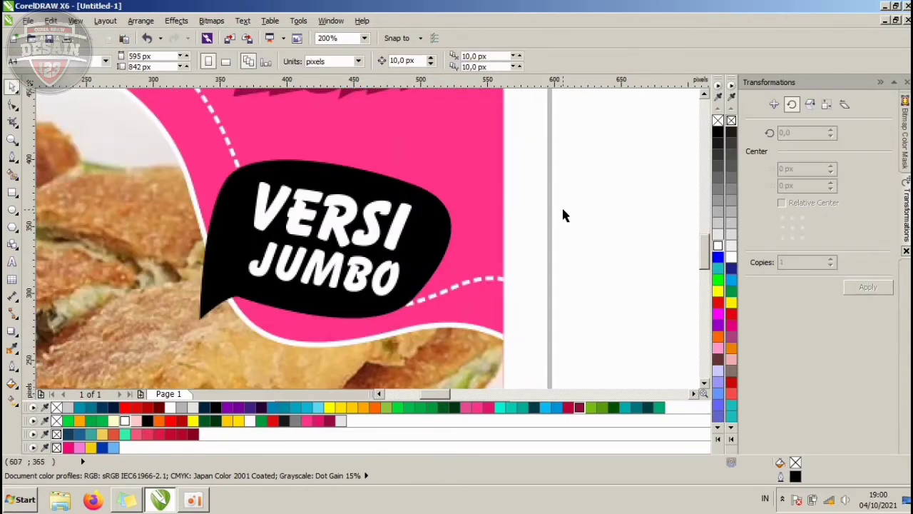
# Step: Draw a teardrop about 21 by 59 px beside the speech bubble's left edge, with black fill and no outline
pyautogui.click(9, 160)
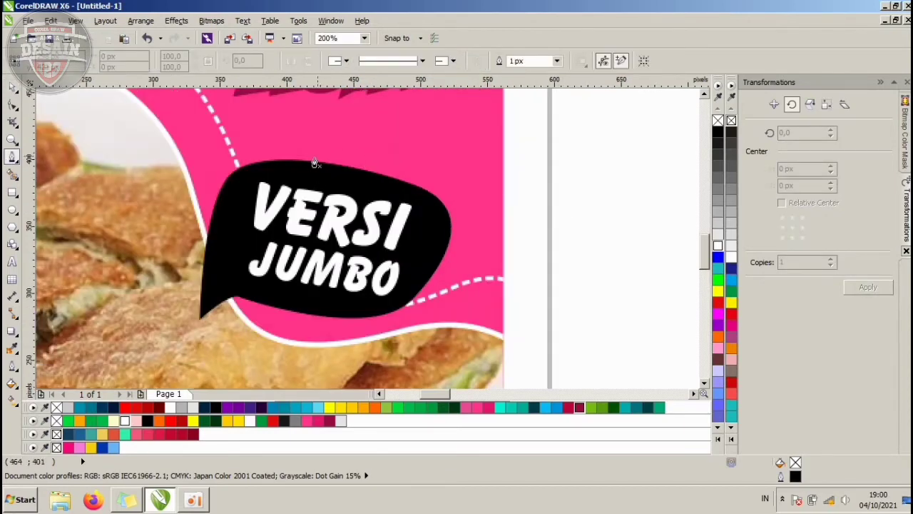
pyautogui.scroll(1, 180, 224)
pyautogui.click(193, 326)
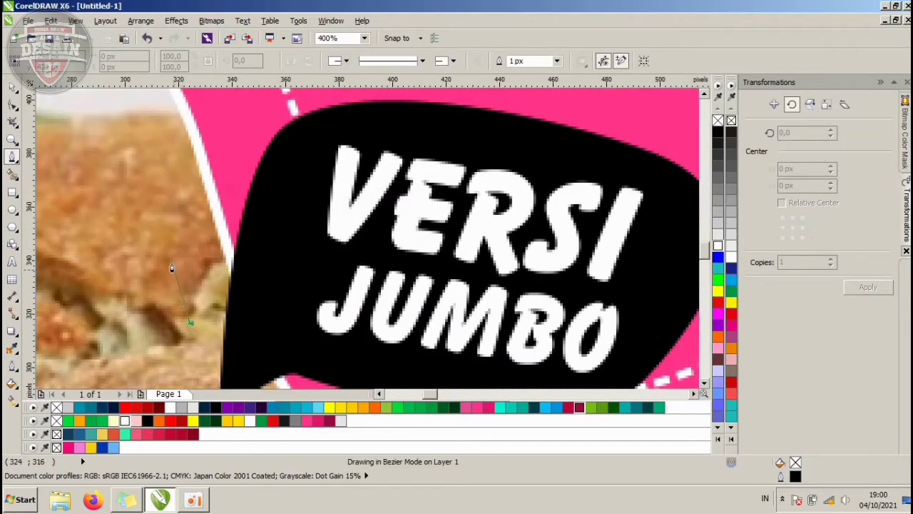
pyautogui.moveTo(163, 207); pyautogui.dragTo(161, 161)
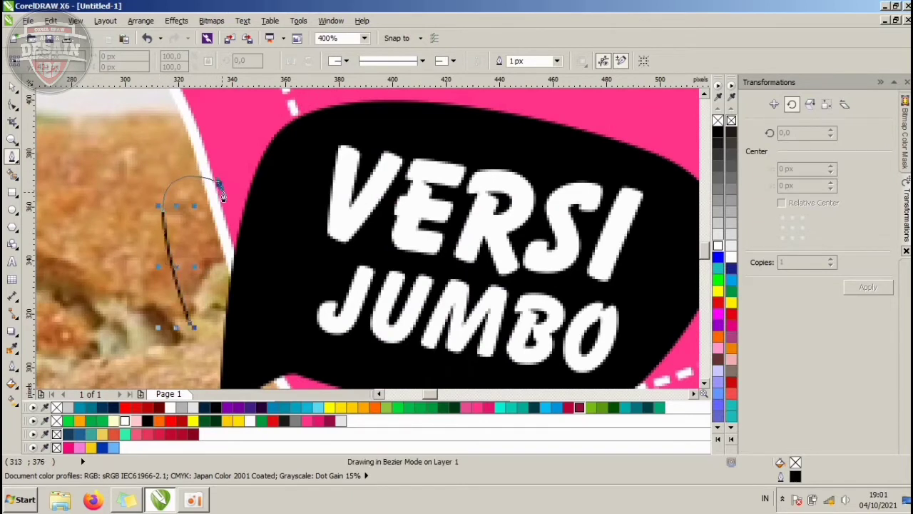
pyautogui.moveTo(222, 192); pyautogui.dragTo(224, 245)
pyautogui.moveTo(190, 323); pyautogui.dragTo(191, 245)
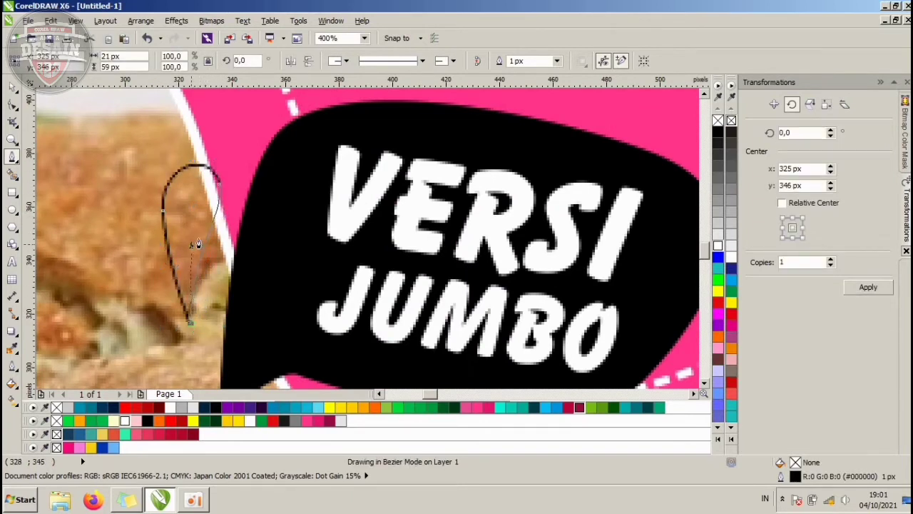
pyautogui.click(718, 132)
pyautogui.rightClick(718, 120)
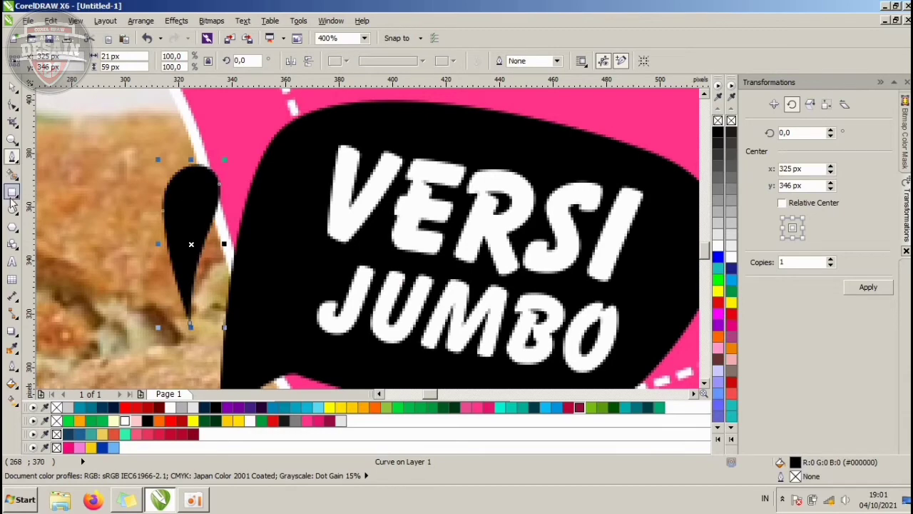
# Step: Draw one larger circle and two circles about 5 px wide around the bubble's lower-right edge, and fill all three with black
pyautogui.click(11, 209)
pyautogui.scroll(-1, 150, 201)
pyautogui.scroll(1, 421, 291)
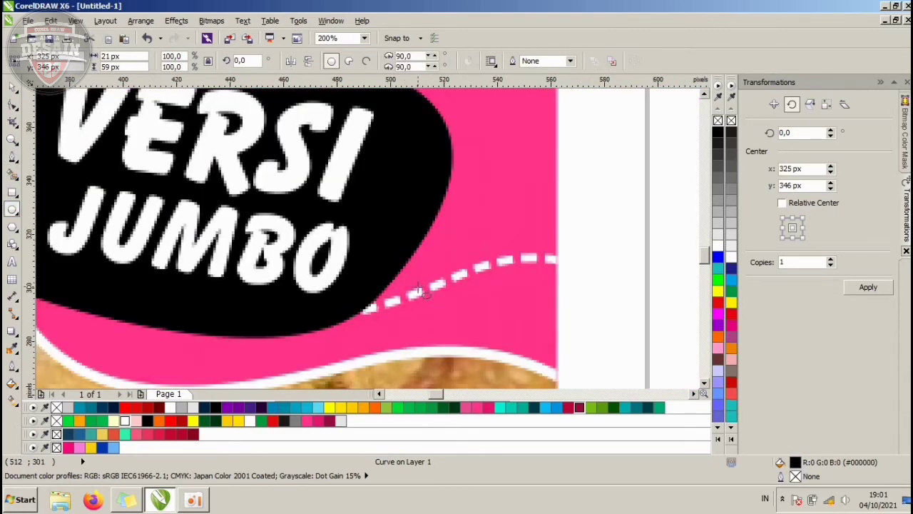
pyautogui.moveTo(396, 291); pyautogui.dragTo(430, 323)
pyautogui.moveTo(437, 249); pyautogui.dragTo(451, 262)
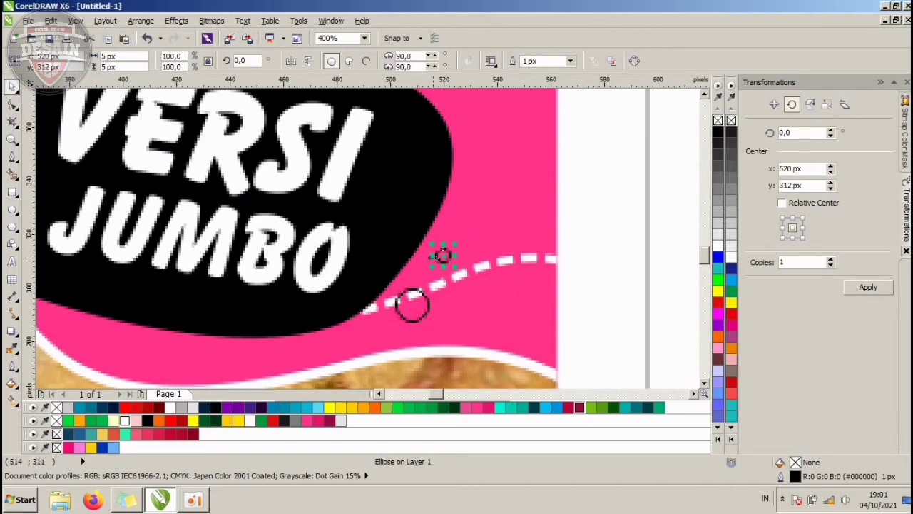
pyautogui.moveTo(398, 319); pyautogui.dragTo(349, 342)
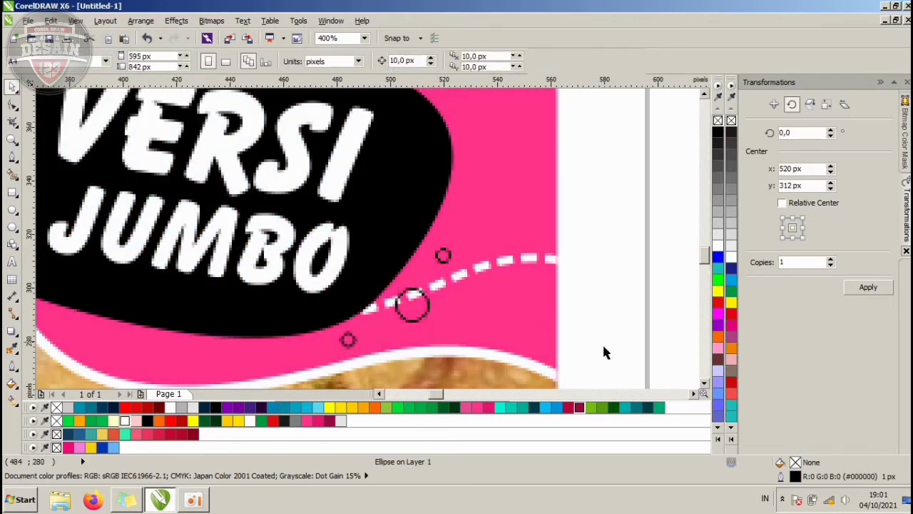
pyautogui.moveTo(604, 351); pyautogui.dragTo(332, 239)
pyautogui.click(718, 138)
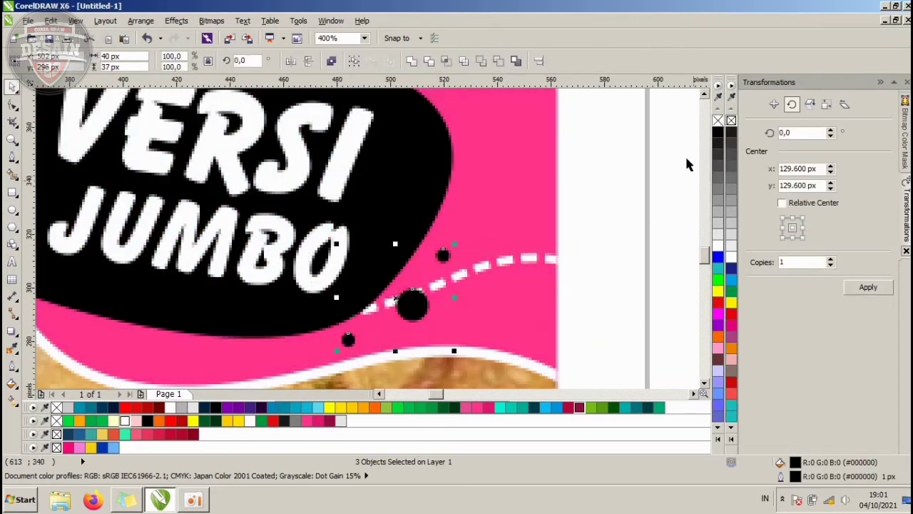
pyautogui.press('Escape')
# Step: Draw a thin crescent about 69 by 11 px below the bubble's lower edge, with black fill and no outline
pyautogui.scroll(-3, 515, 239)
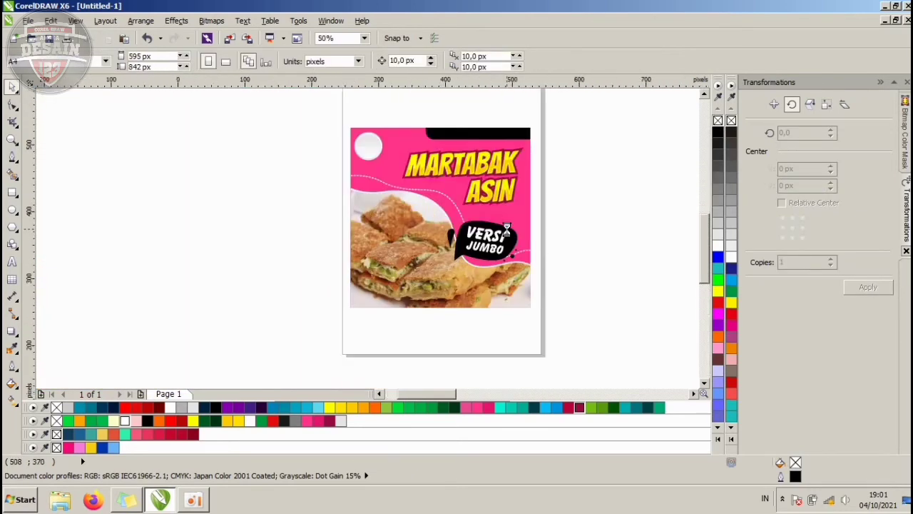
pyautogui.scroll(1, 488, 210)
pyautogui.click(18, 163)
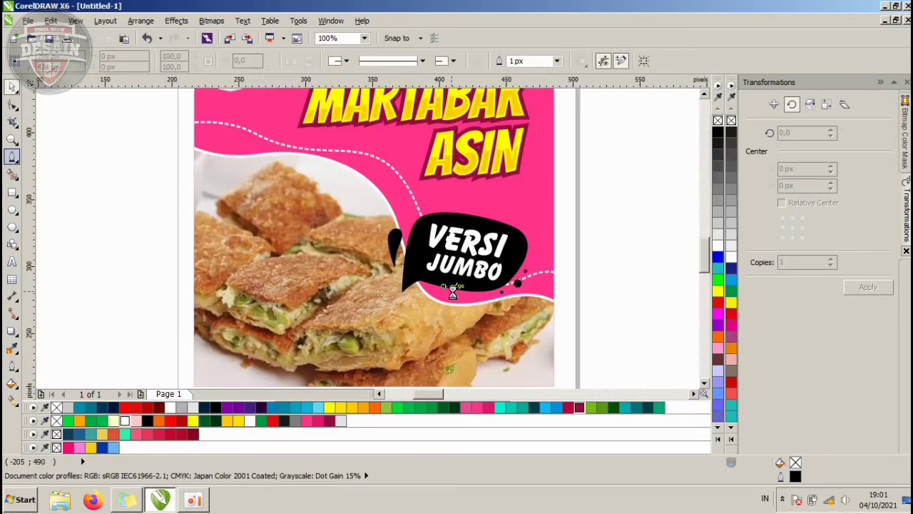
pyautogui.scroll(2, 436, 291)
pyautogui.click(422, 293)
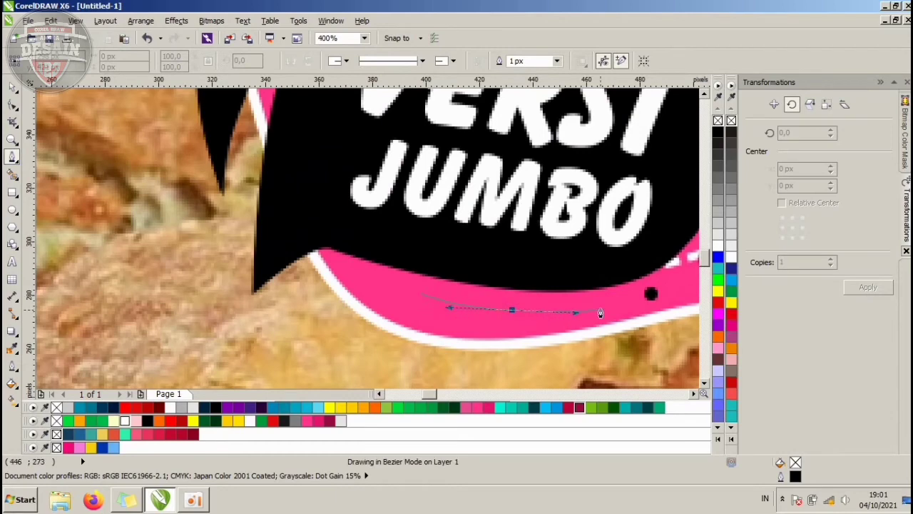
pyautogui.moveTo(600, 313); pyautogui.dragTo(607, 303)
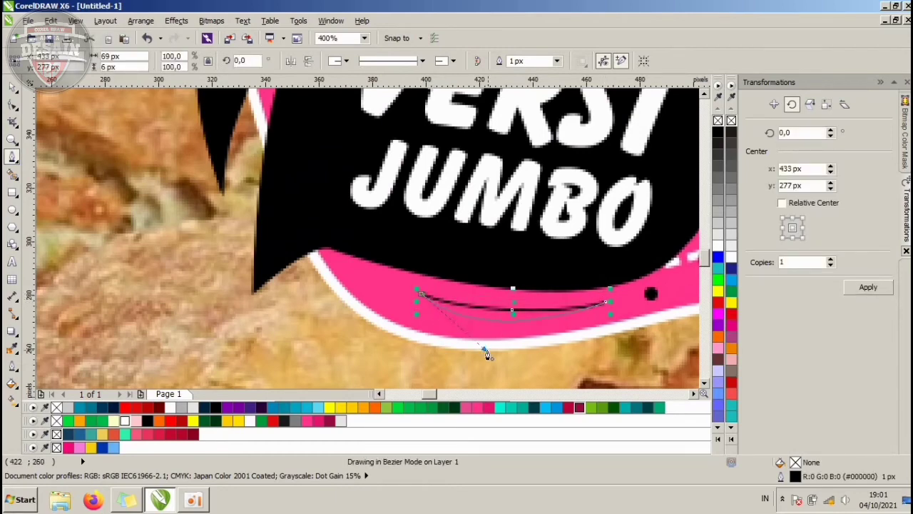
pyautogui.scroll(-3, 362, 257)
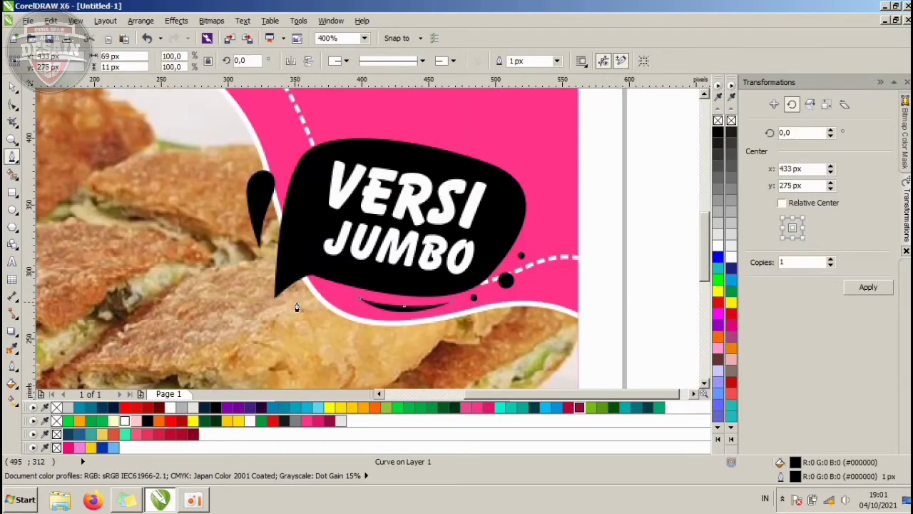
# Step: Draw a curved crescent about 90 by 48 px along the bubble's upper-right edge, with black fill and no outline
pyautogui.scroll(1, 407, 233)
pyautogui.scroll(1, 335, 197)
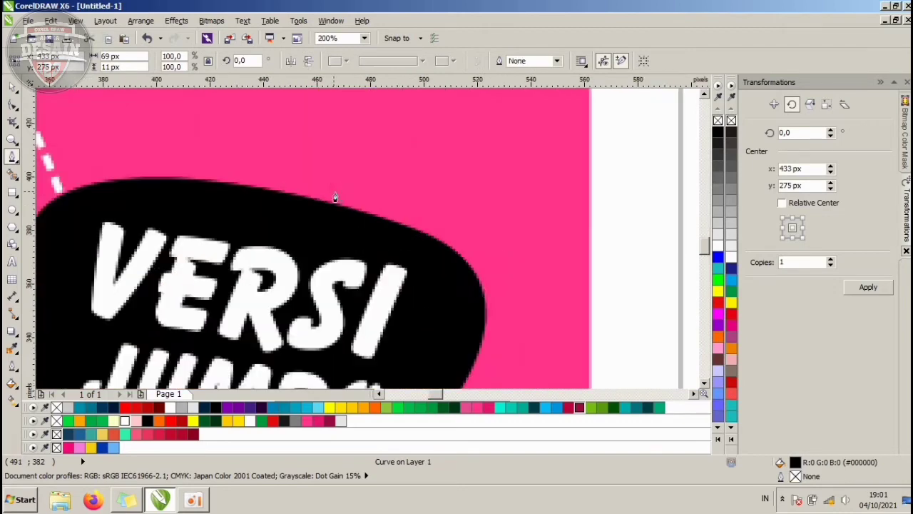
pyautogui.click(262, 170)
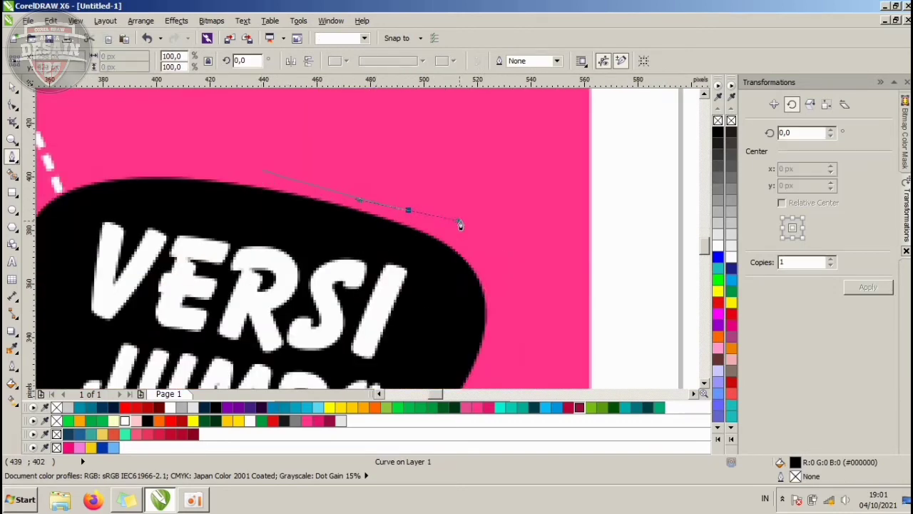
pyautogui.moveTo(459, 220); pyautogui.dragTo(488, 234)
pyautogui.click(502, 295)
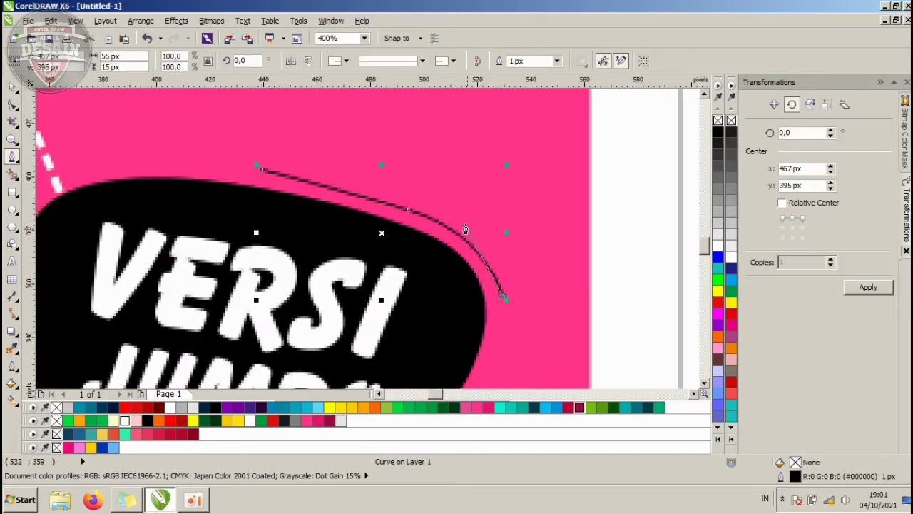
pyautogui.moveTo(382, 171); pyautogui.dragTo(362, 162)
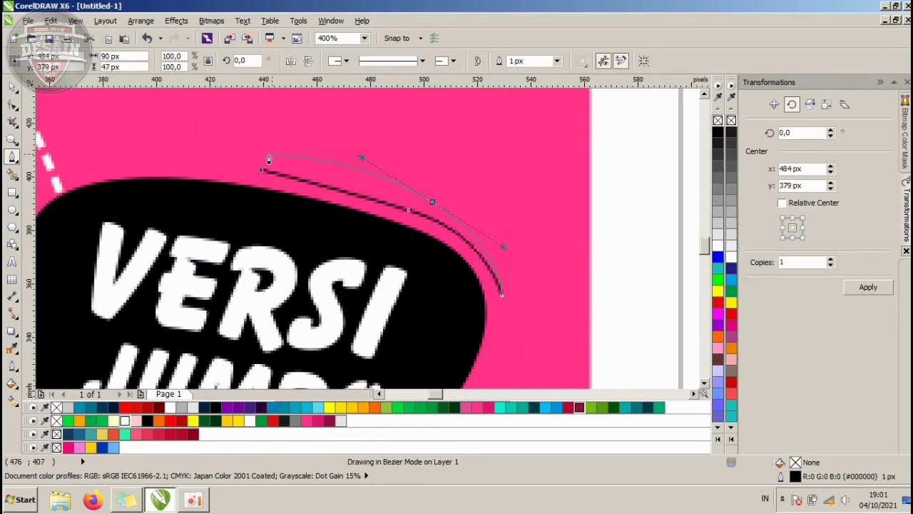
pyautogui.click(262, 171)
pyautogui.click(718, 131)
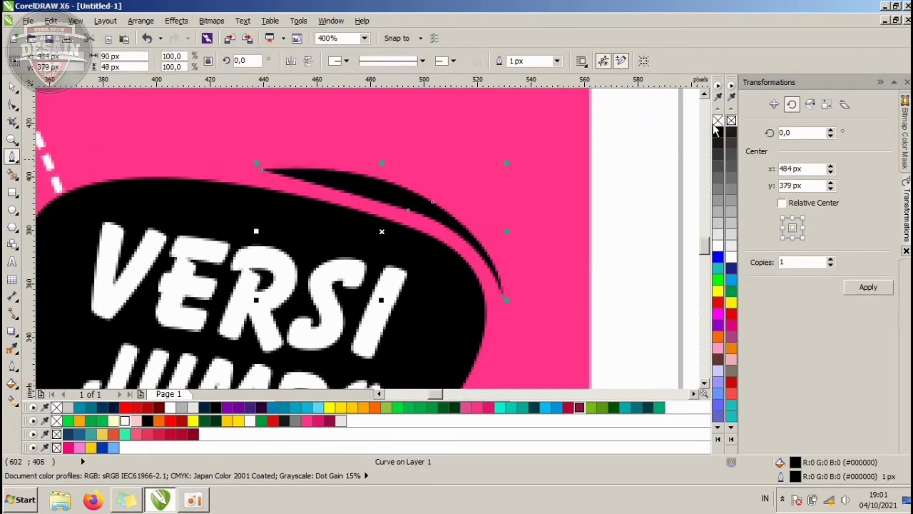
pyautogui.rightClick(716, 122)
pyautogui.scroll(-2, 420, 204)
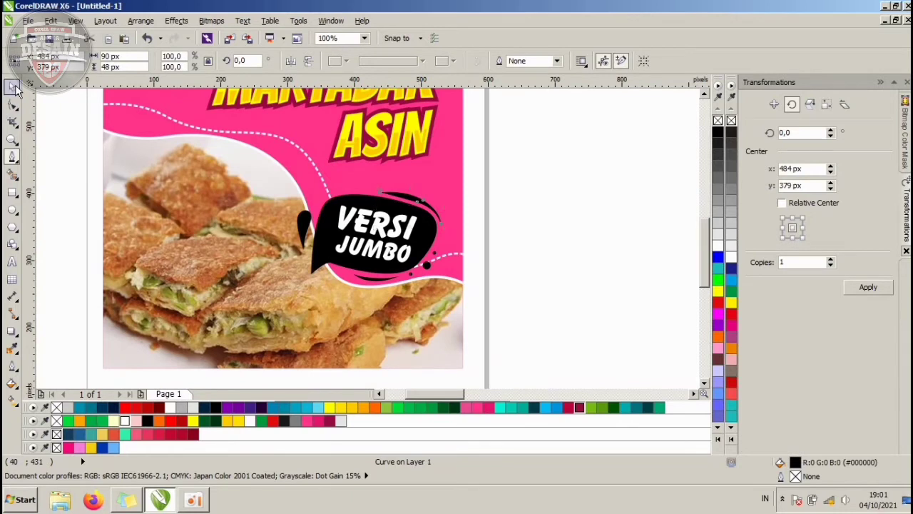
pyautogui.click(13, 86)
pyautogui.click(521, 203)
pyautogui.scroll(-1, 521, 204)
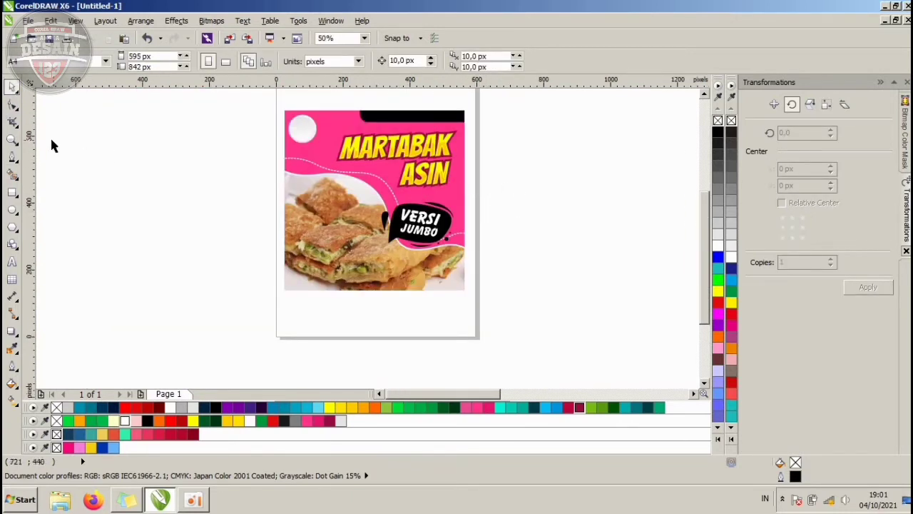
# Step: Draw a closed wavy band about 463 by 318 px from above the square, across the title, past its right edge
pyautogui.click(13, 157)
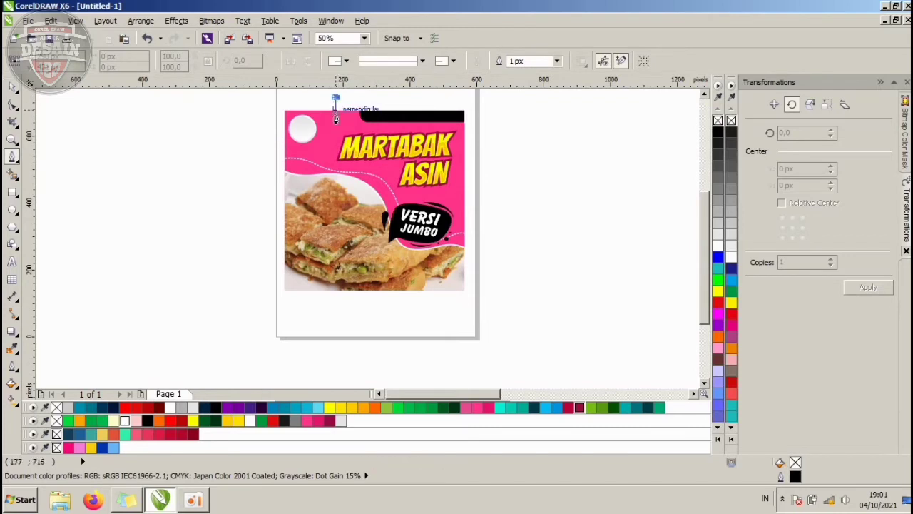
pyautogui.moveTo(409, 182); pyautogui.dragTo(497, 193)
pyautogui.click(489, 169)
pyautogui.moveTo(442, 175); pyautogui.dragTo(335, 126)
pyautogui.click(357, 99)
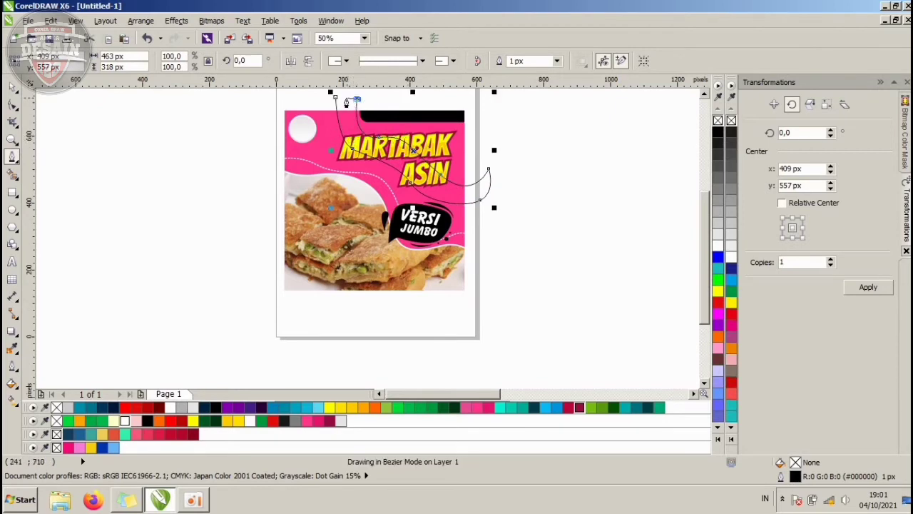
pyautogui.click(335, 97)
pyautogui.click(12, 86)
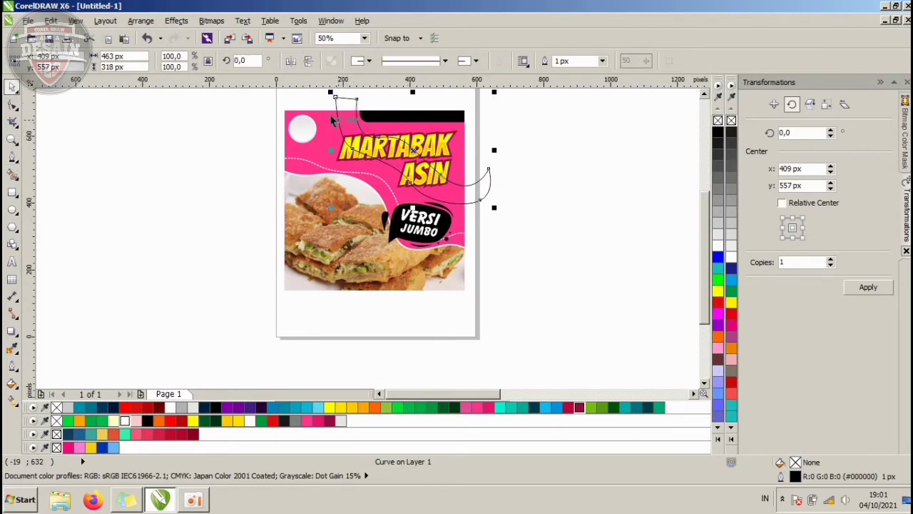
# Step: Fill the wavy band with dark pink #E6156C, remove its outline and PowerClip it inside the pink square
pyautogui.click(579, 408)
pyautogui.click(569, 410)
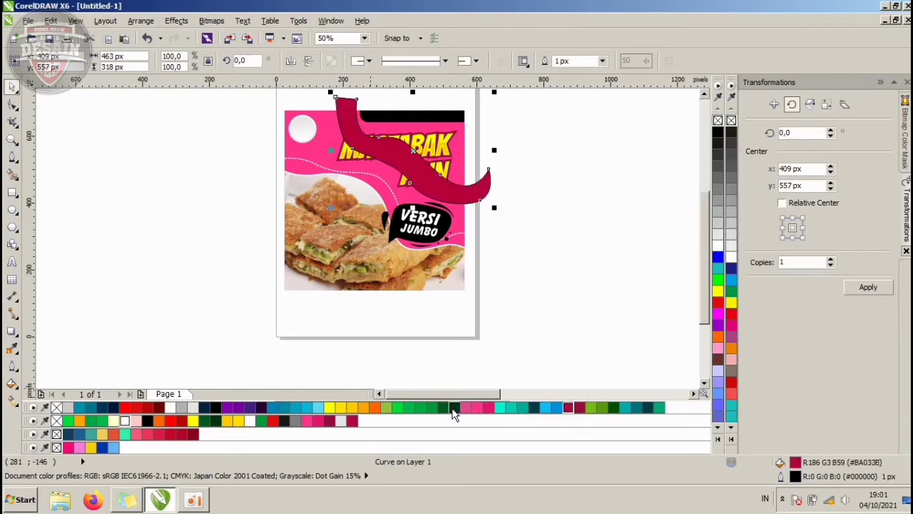
pyautogui.click(488, 407)
pyautogui.rightClick(732, 120)
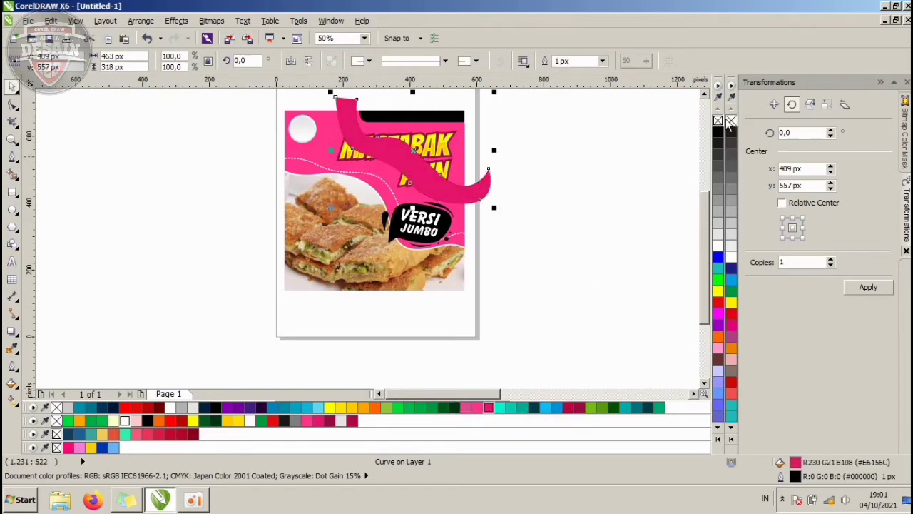
pyautogui.click(324, 148)
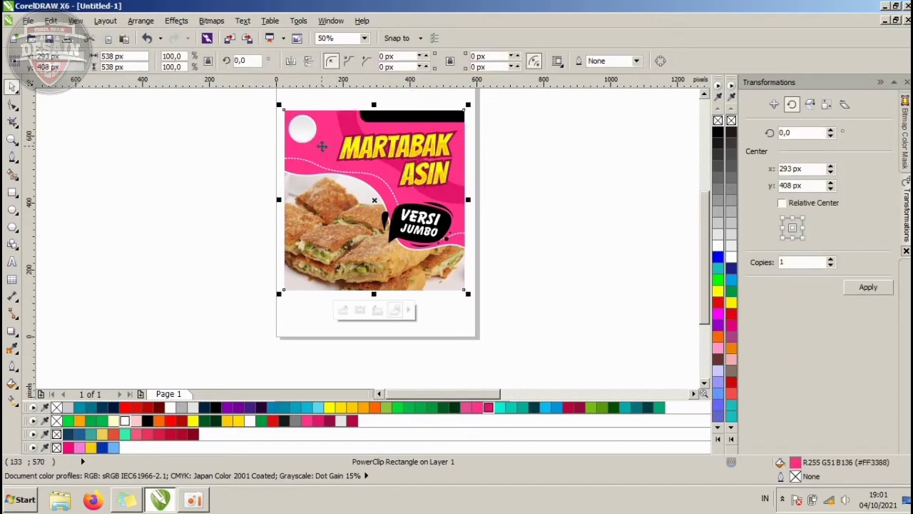
# Step: Draw a second closed curved band about 203 by 272 px around the circle badge, extending past the square's top and left edges
pyautogui.click(13, 155)
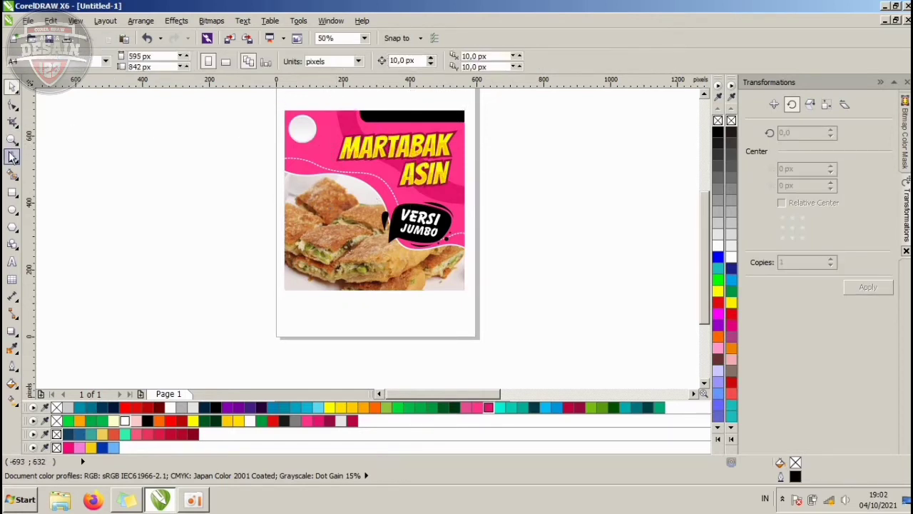
pyautogui.click(263, 160)
pyautogui.moveTo(314, 142); pyautogui.dragTo(318, 127)
pyautogui.click(324, 98)
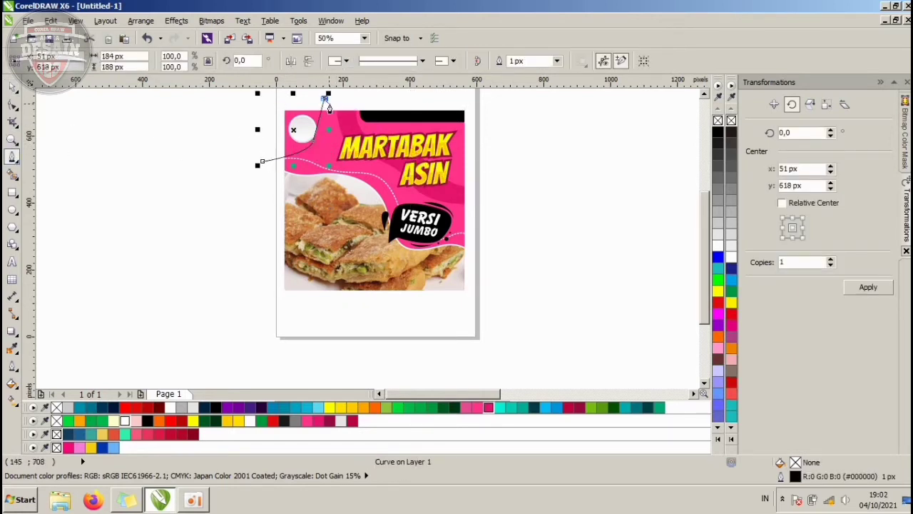
pyautogui.click(329, 104)
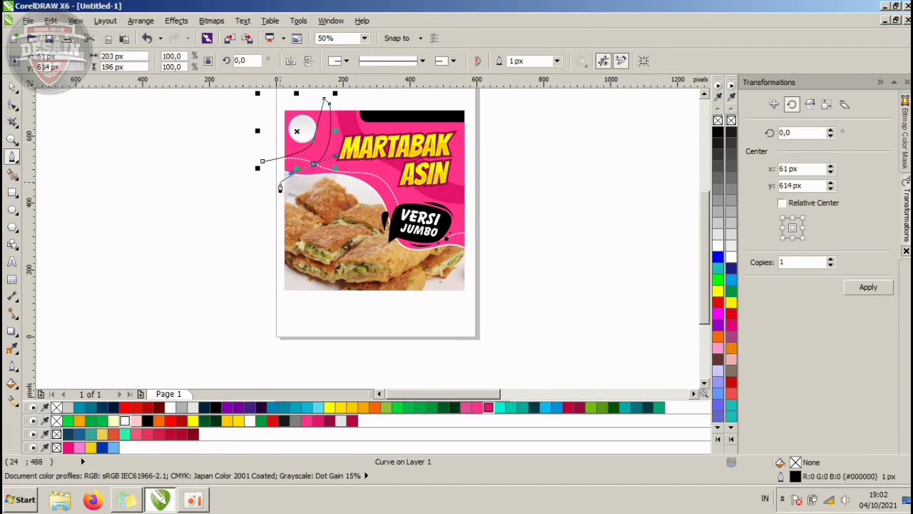
pyautogui.click(280, 188)
pyautogui.click(262, 162)
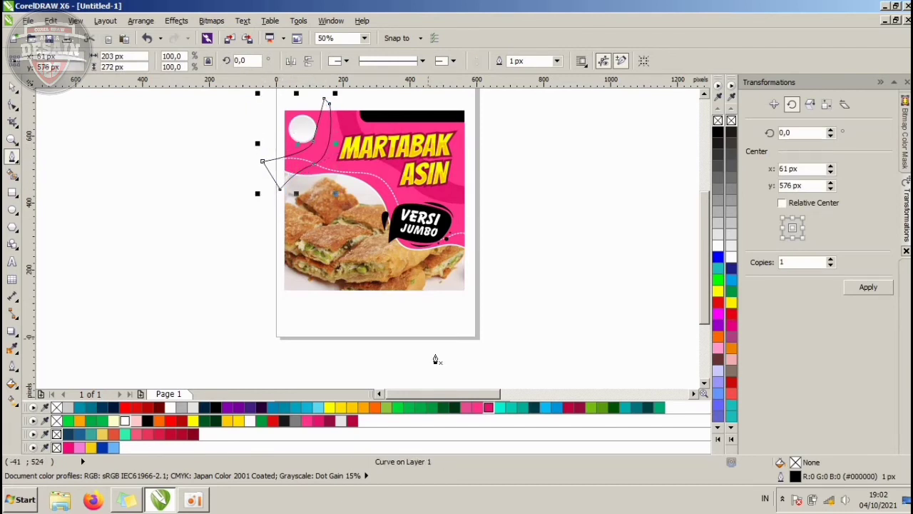
# Step: Fill the band around the badge with dark pink #E6156C, remove its outline and PowerClip it inside the pink square
pyautogui.click(492, 407)
pyautogui.rightClick(718, 120)
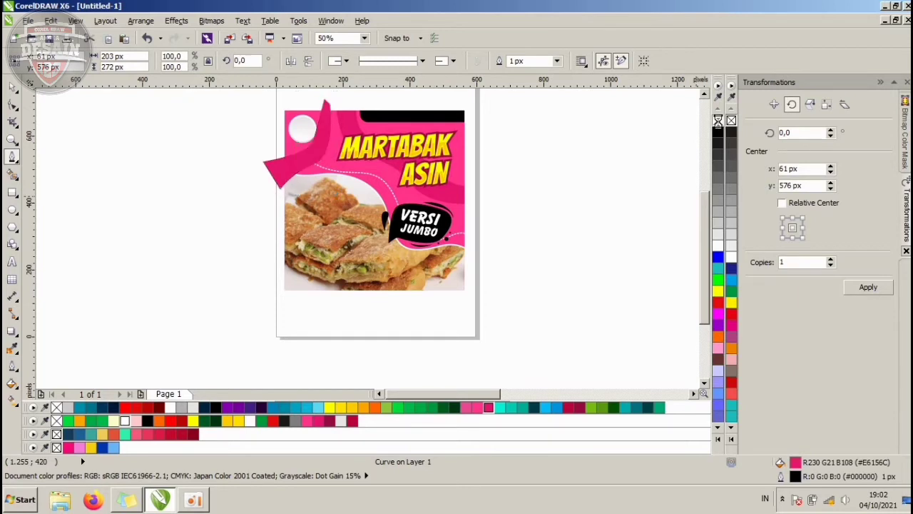
pyautogui.hotkey('ctrl', '1')
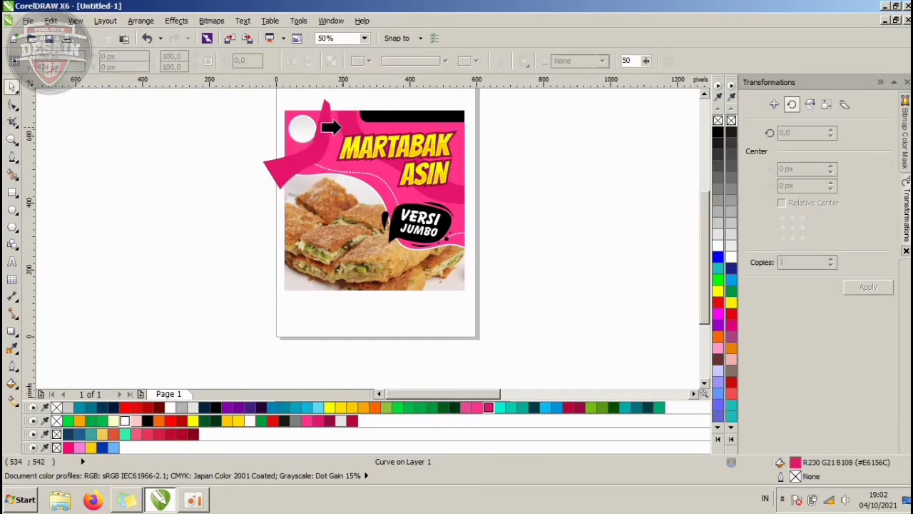
pyautogui.click(341, 127)
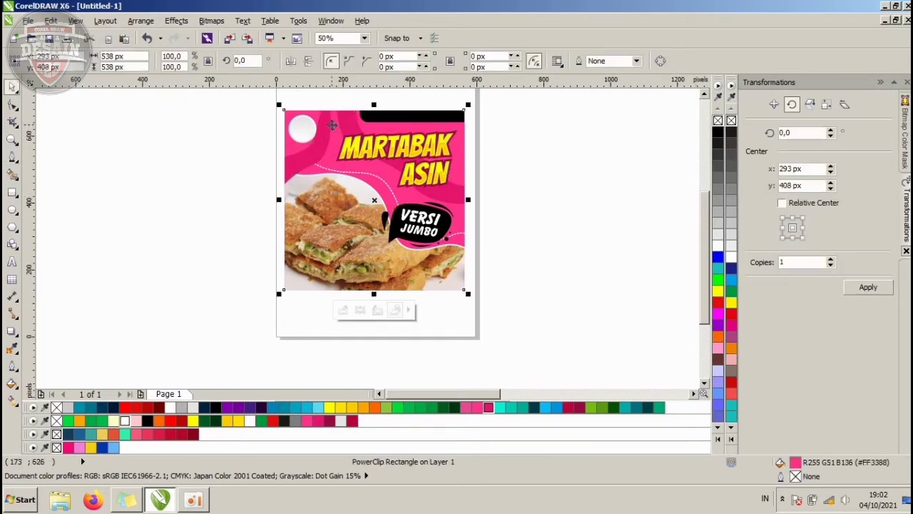
pyautogui.press('Escape')
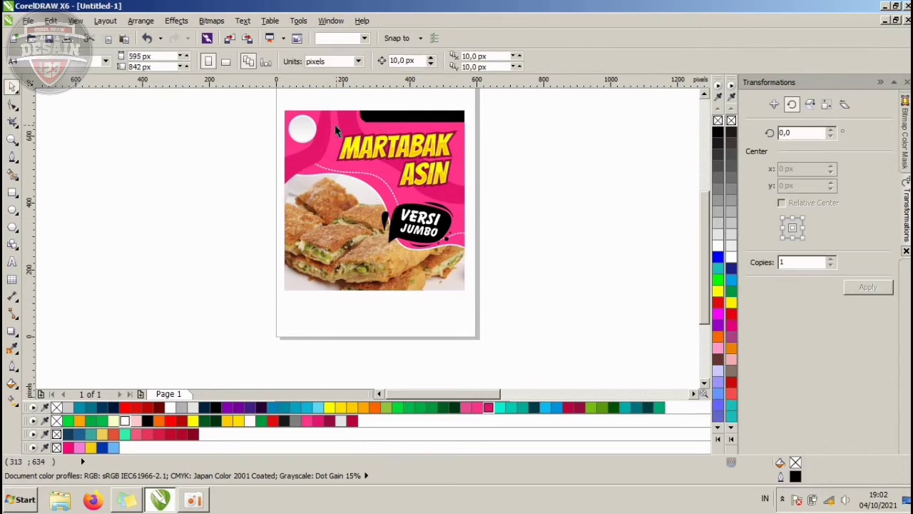
# Step: Adjust the position of the dark pink band around the circle badge inside the pink square's PowerClip
pyautogui.keyDown('ctrl'); pyautogui.click(332, 126); pyautogui.keyUp('ctrl')
pyautogui.click(328, 133)
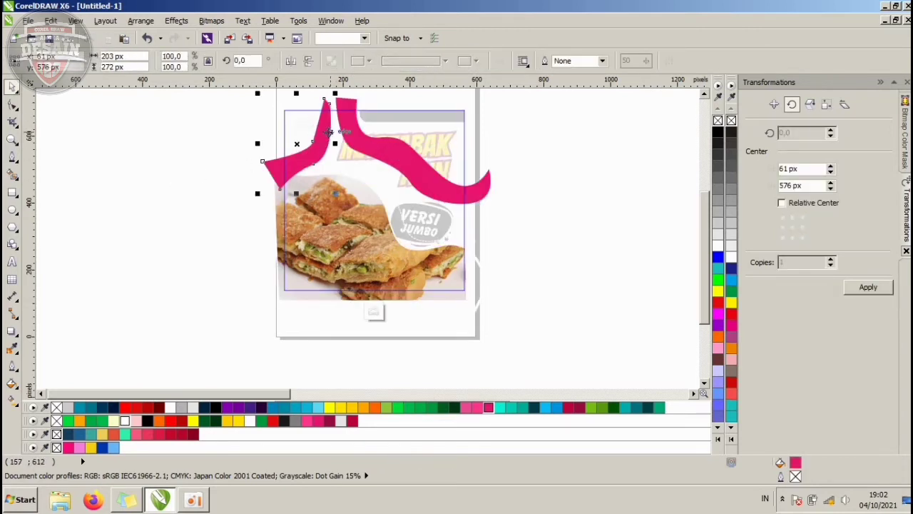
pyautogui.keyDown('ctrl'); pyautogui.click(197, 145); pyautogui.keyUp('ctrl')
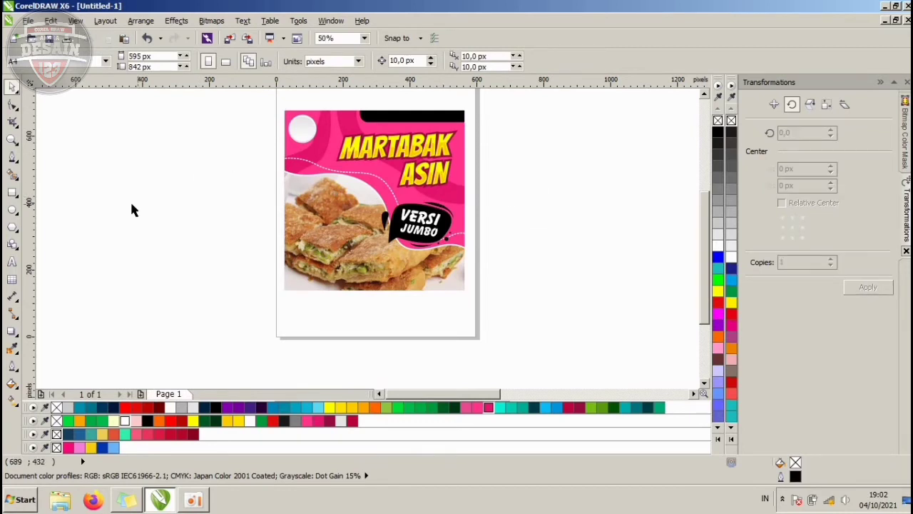
# Step: Add the text 18K over the food photo and enlarge it to about 119 by 52 px
pyautogui.click(12, 262)
pyautogui.scroll(1, 311, 270)
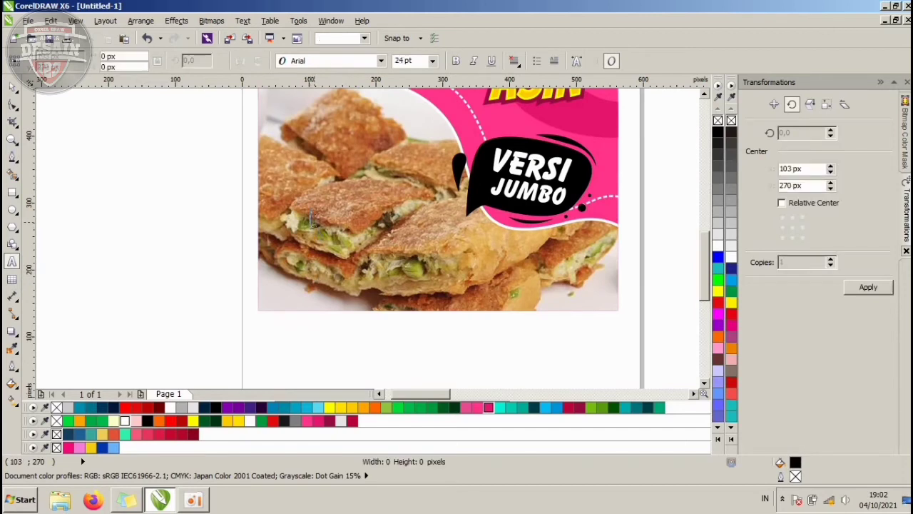
pyautogui.click(311, 219)
pyautogui.write('18K')
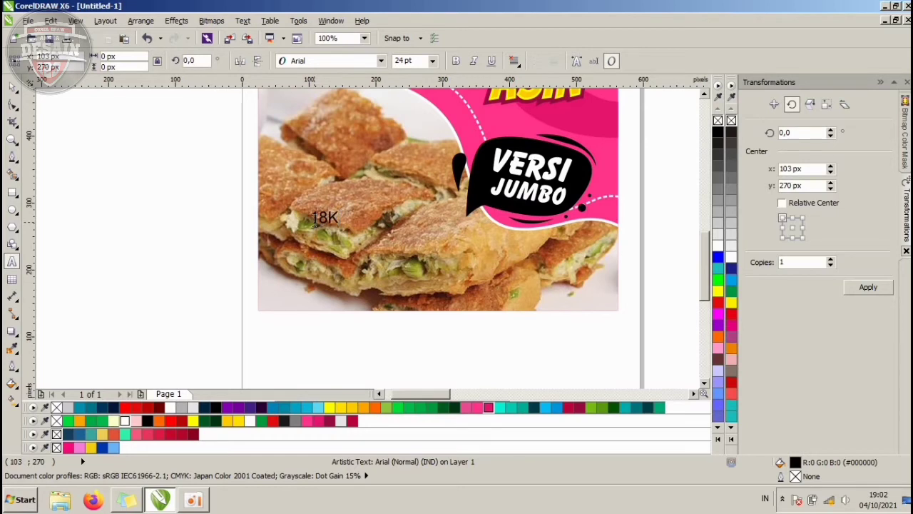
pyautogui.press('Escape')
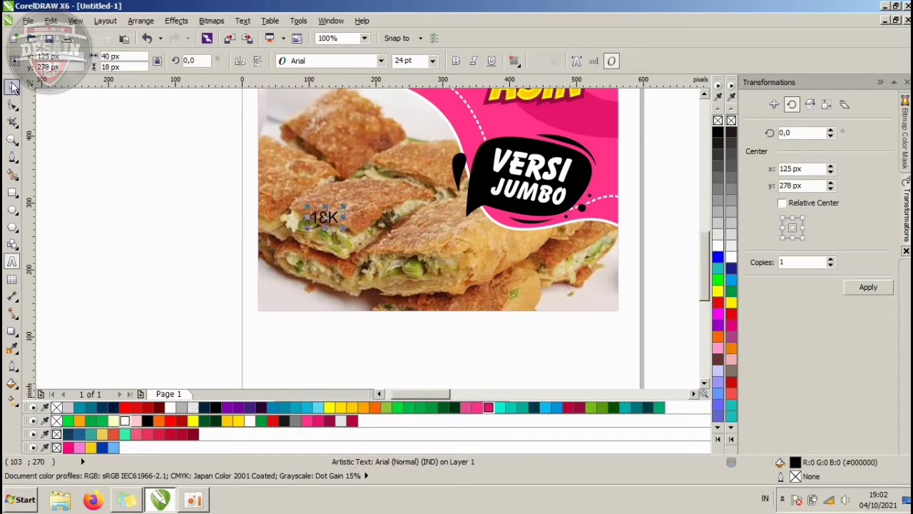
pyautogui.press('space')
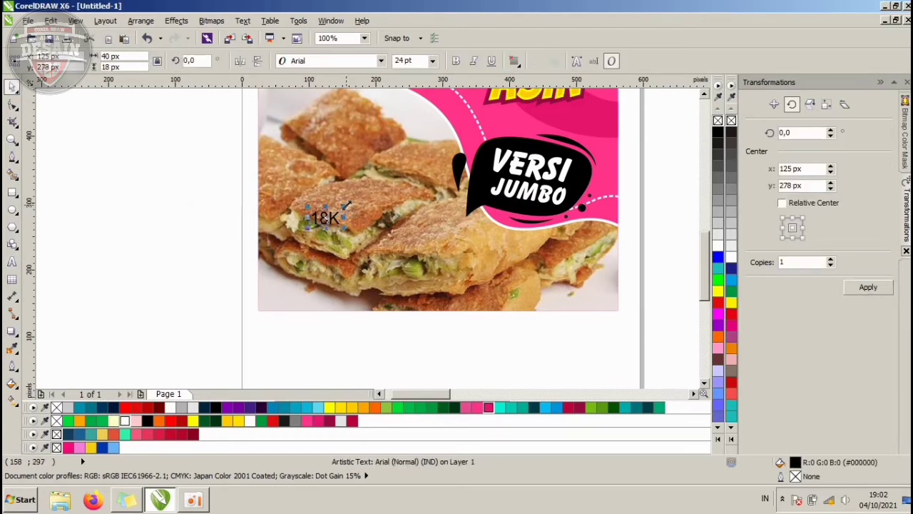
pyautogui.moveTo(359, 197); pyautogui.dragTo(364, 196)
# Step: Set the 18K text in Geometr706 BlkCn BT and move it to the photo's lower-left area
pyautogui.click(307, 61)
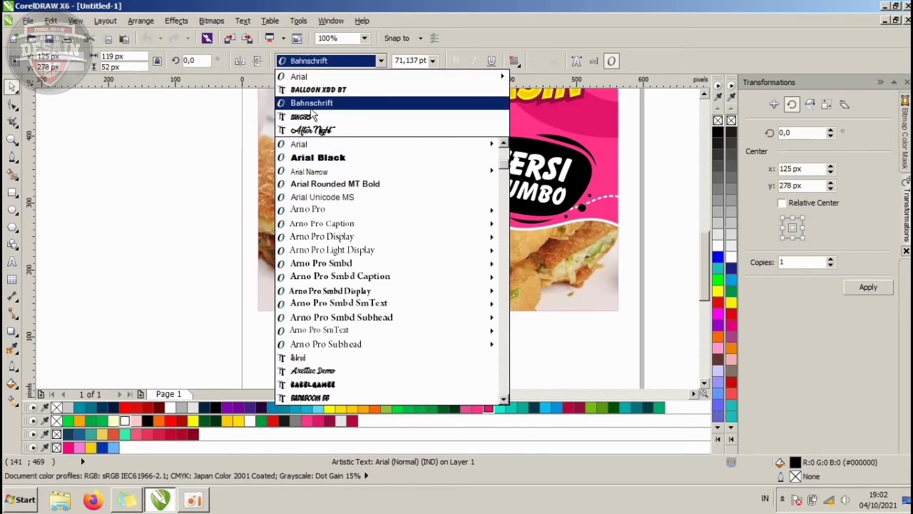
pyautogui.scroll(-3, 336, 228)
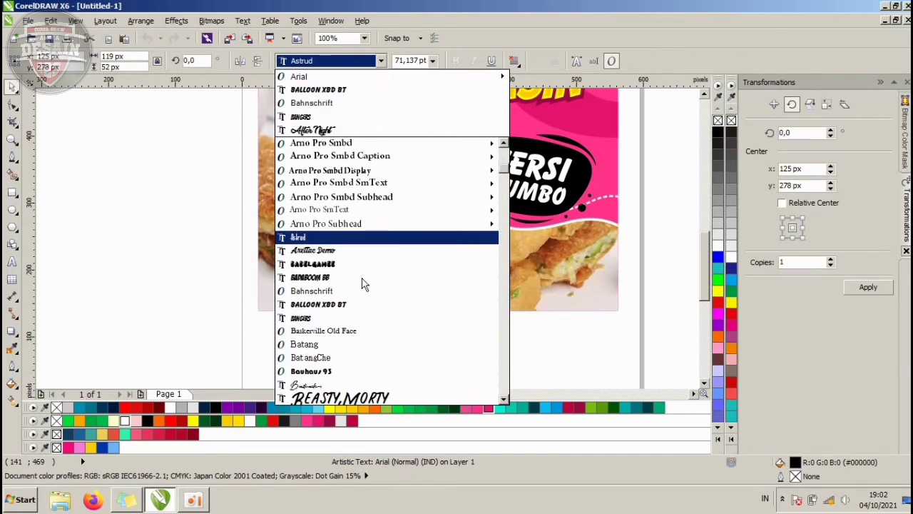
pyautogui.scroll(-10, 361, 284)
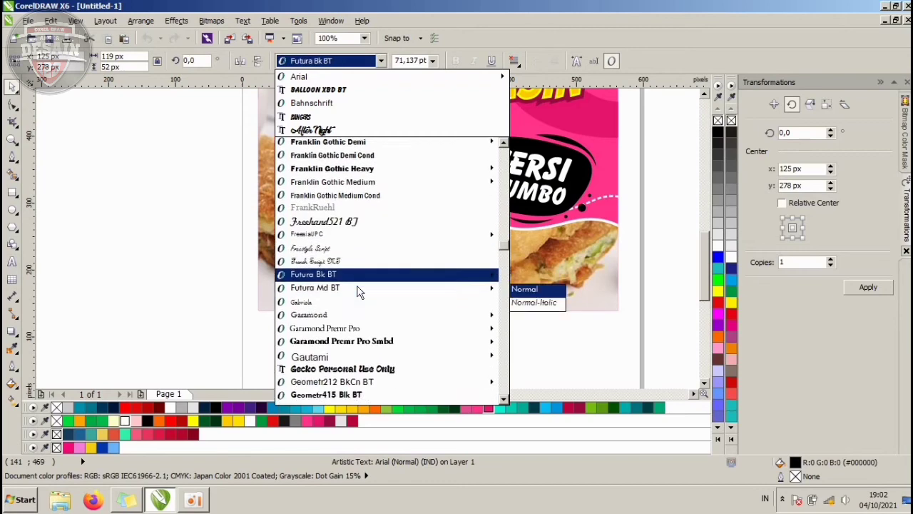
pyautogui.scroll(-2, 359, 292)
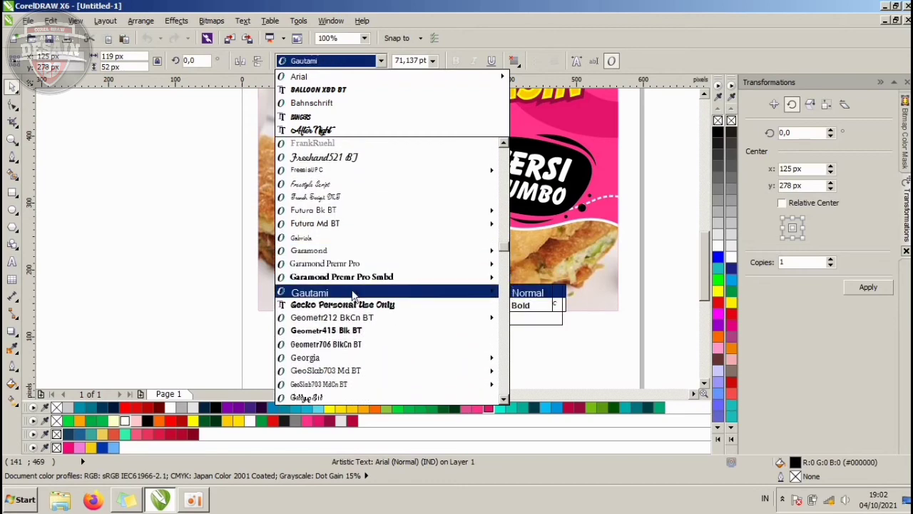
pyautogui.click(338, 346)
pyautogui.moveTo(340, 214); pyautogui.dragTo(336, 248)
# Step: Change the 18K text's font to GeoSlab703 MdCn BT and enlarge it slightly
pyautogui.click(381, 61)
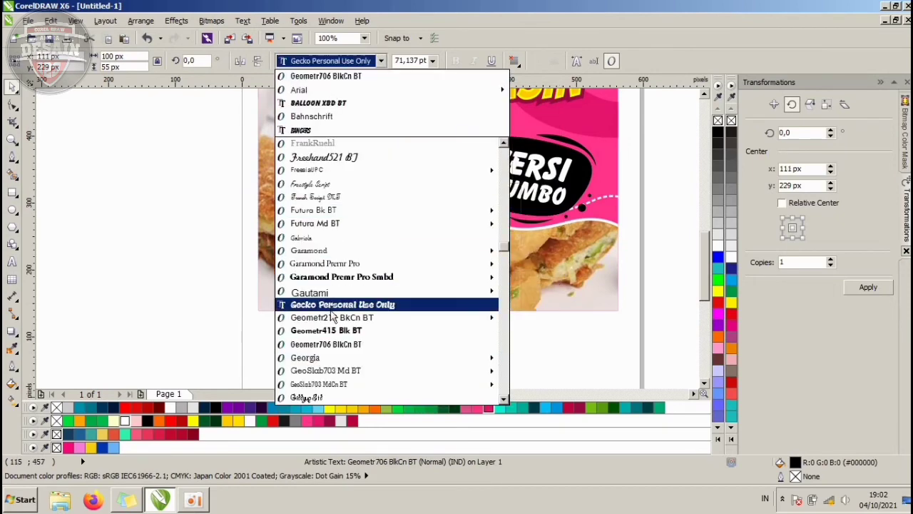
pyautogui.click(326, 345)
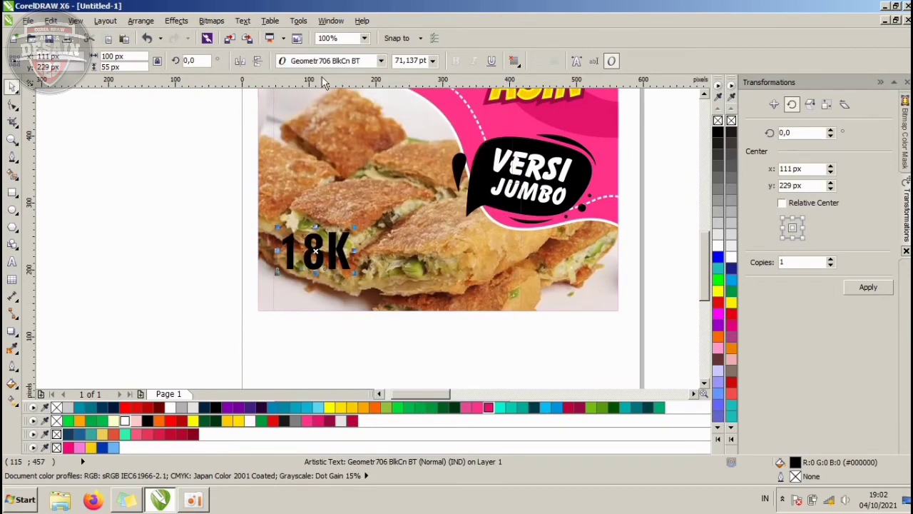
pyautogui.click(381, 61)
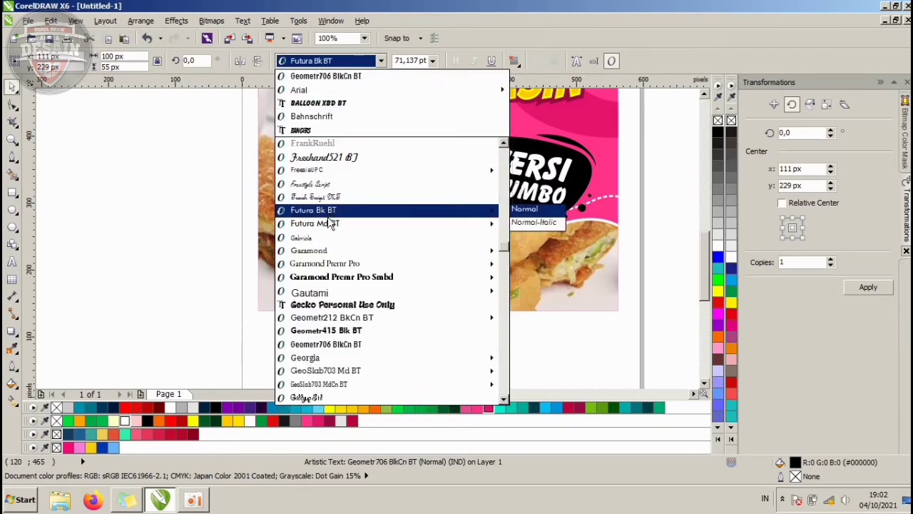
pyautogui.click(307, 385)
pyautogui.moveTo(345, 232); pyautogui.dragTo(365, 220)
pyautogui.click(44, 195)
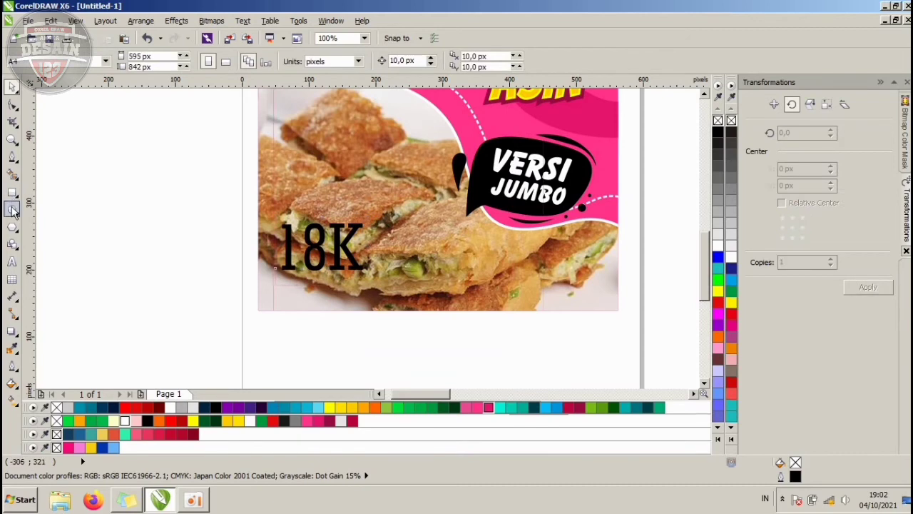
# Step: Draw a rectangle about 161 by 112 px around 18K, fill it white without outline and place it behind the text
pyautogui.click(11, 191)
pyautogui.moveTo(269, 210); pyautogui.dragTo(378, 287)
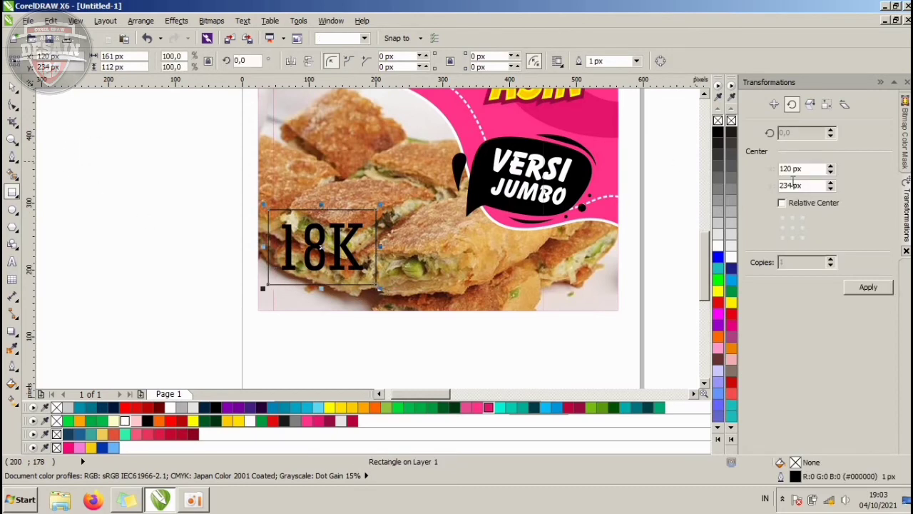
pyautogui.click(718, 245)
pyautogui.rightClick(717, 119)
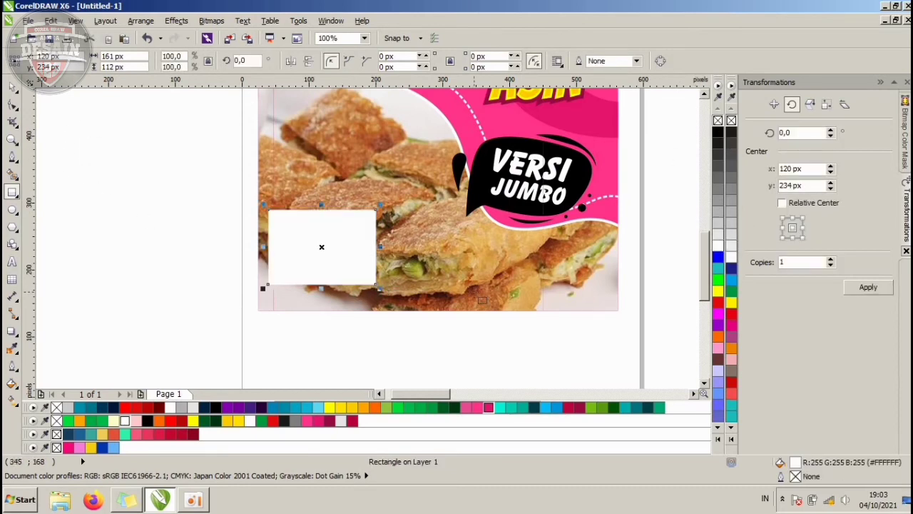
pyautogui.hotkey('ctrl', 'pagedown')
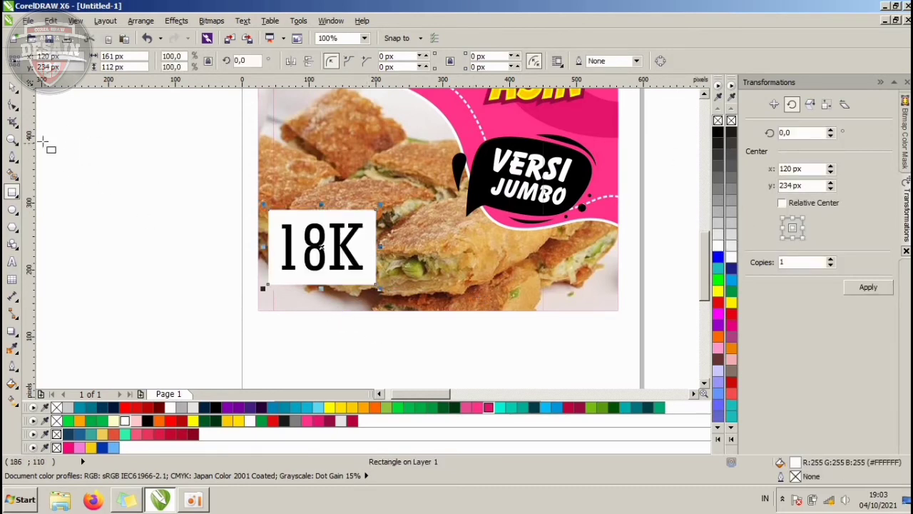
# Step: Scale the white rectangle behind 18K about its center to about 178 by 124 px
pyautogui.click(11, 86)
pyautogui.moveTo(153, 174); pyautogui.dragTo(385, 314)
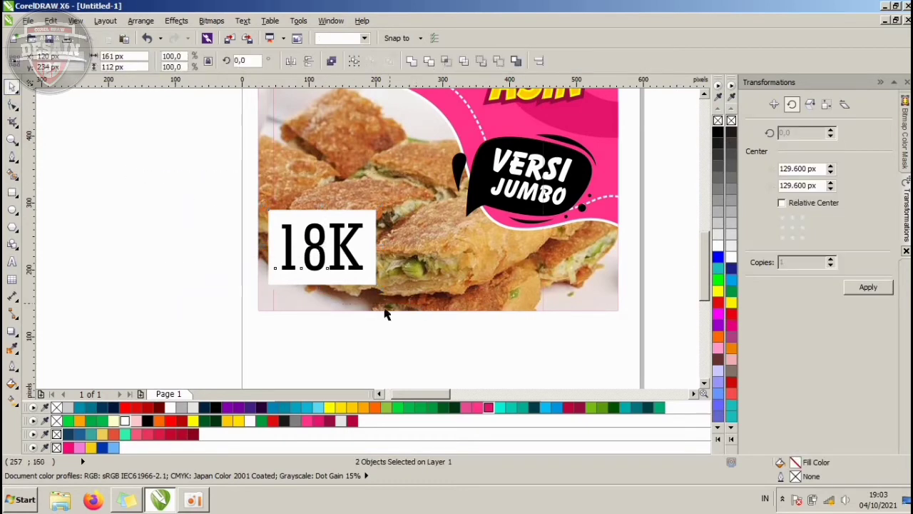
pyautogui.click(385, 314)
pyautogui.click(369, 238)
pyautogui.scroll(1, 372, 220)
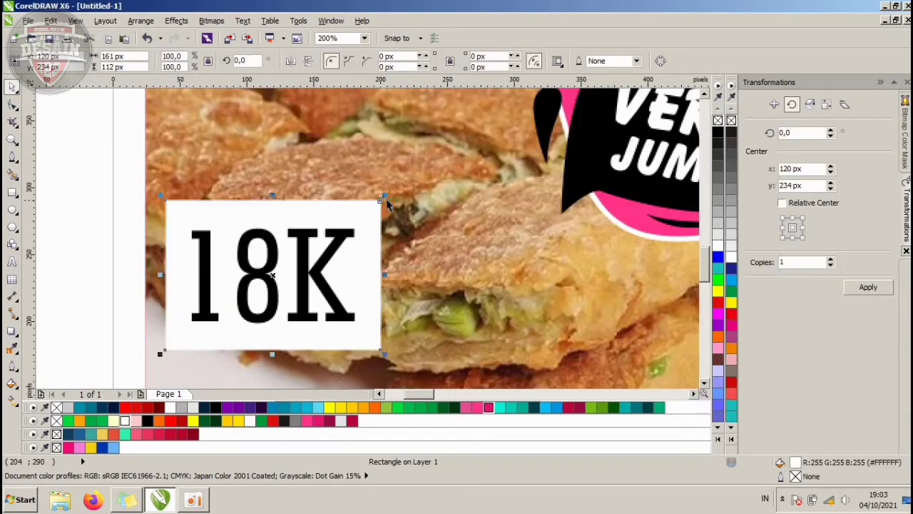
pyautogui.moveTo(383, 198); pyautogui.dragTo(396, 186)
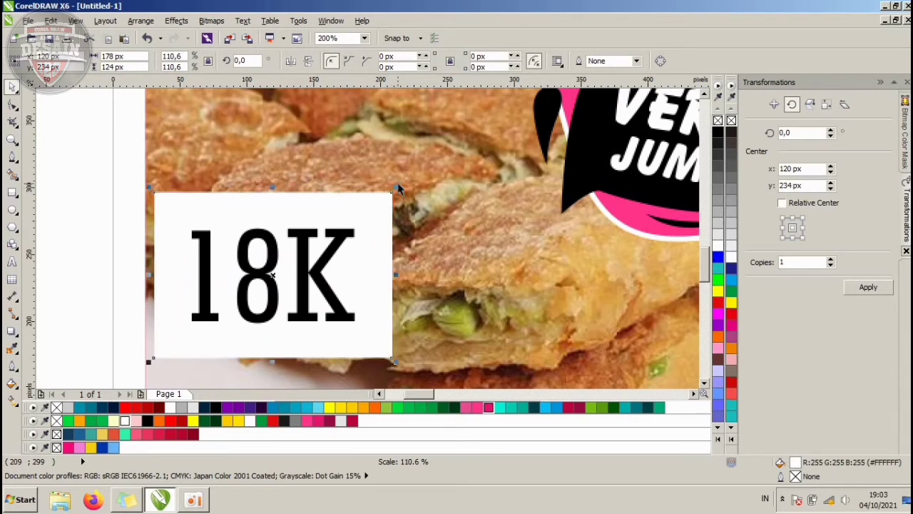
# Step: Make a centered inner copy of the rectangle, about 164 by 108 px, with a black hairline outline and no fill
pyautogui.moveTo(399, 276); pyautogui.dragTo(389, 272)
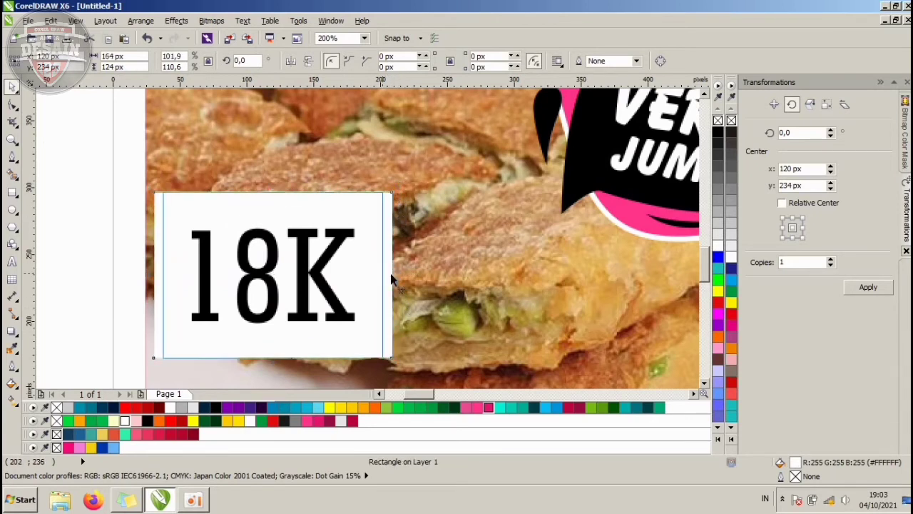
pyautogui.rightClick(729, 135)
pyautogui.click(731, 120)
pyautogui.scroll(1, 275, 198)
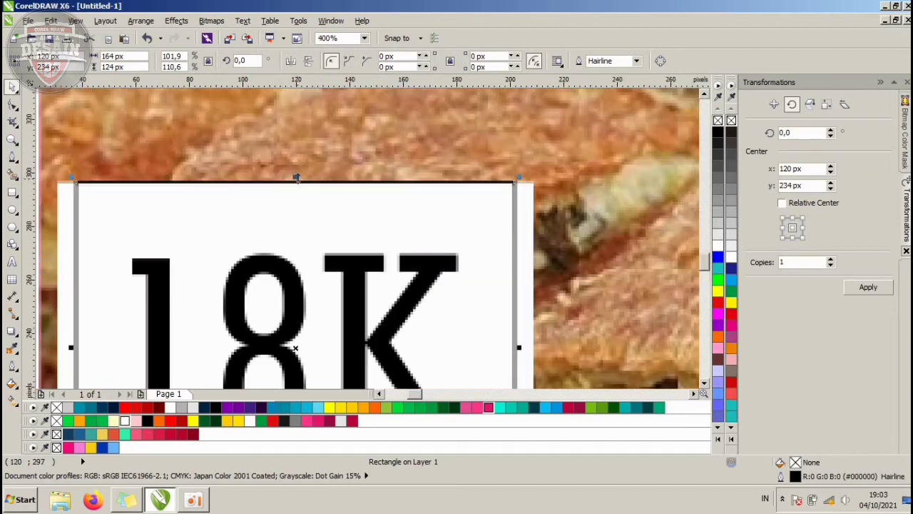
pyautogui.moveTo(296, 178)
pyautogui.mouseDown()
pyautogui.moveTo(296, 206)
pyautogui.moveTo(310, 190)
pyautogui.mouseUp()
pyautogui.scroll(1, 281, 208)
pyautogui.scroll(-2, 310, 190)
pyautogui.scroll(1, 336, 197)
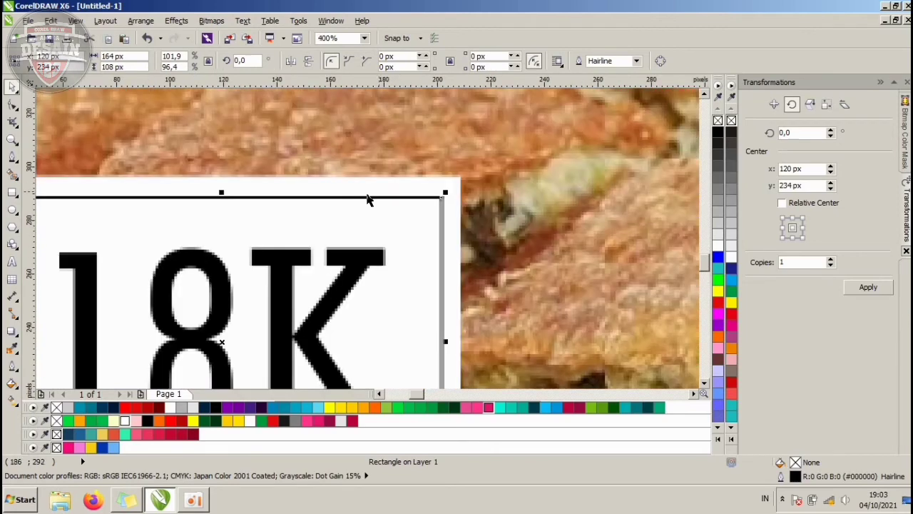
# Step: Trim the white rectangle with the inner outlined copy to leave a white frame around 18K
pyautogui.keyDown('shift'); pyautogui.click(316, 189); pyautogui.keyUp('shift')
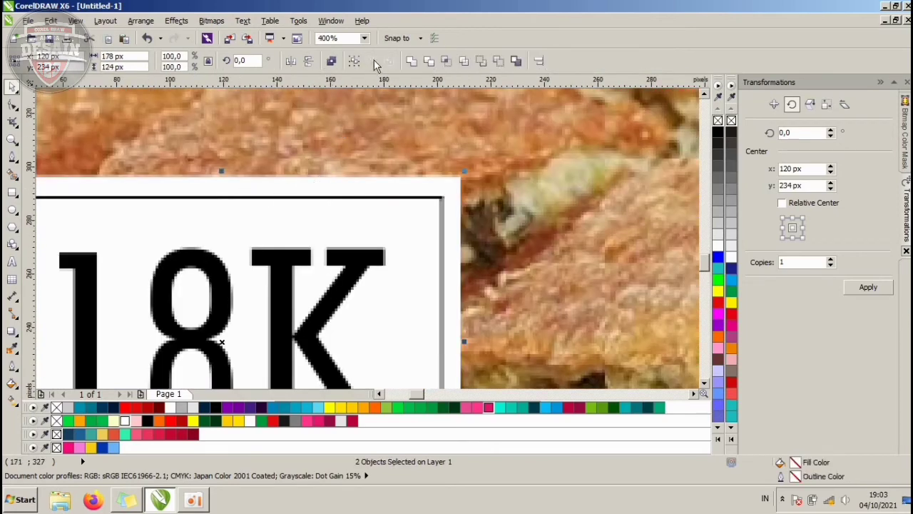
pyautogui.click(425, 62)
pyautogui.hotkey('ctrl', 'z')
pyautogui.click(427, 62)
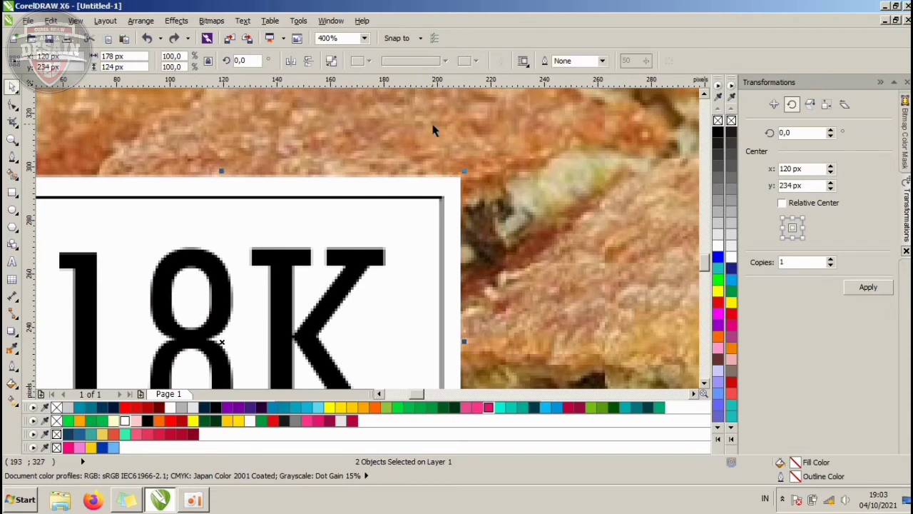
# Step: Fill the inner rectangle white, remove its outline and shrink it about its center to about 154 by 97 px
pyautogui.click(423, 238)
pyautogui.click(441, 238)
pyautogui.click(718, 244)
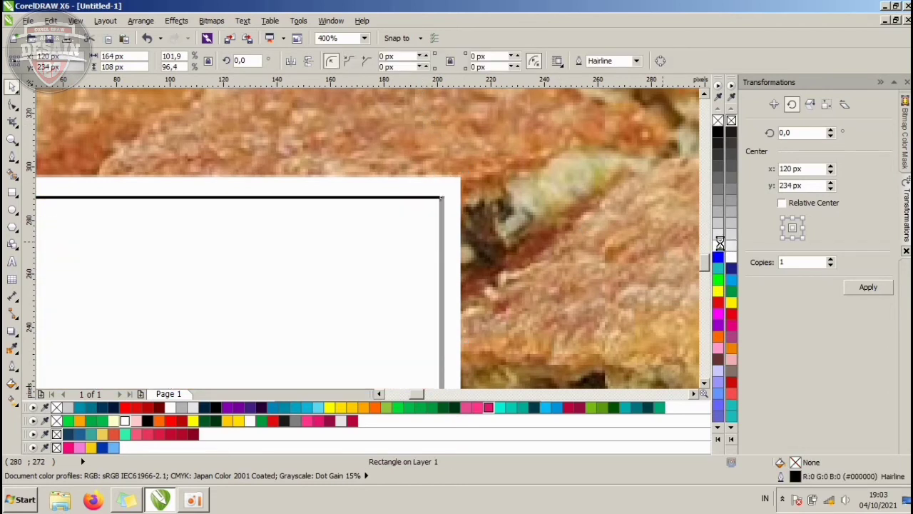
pyautogui.rightClick(716, 118)
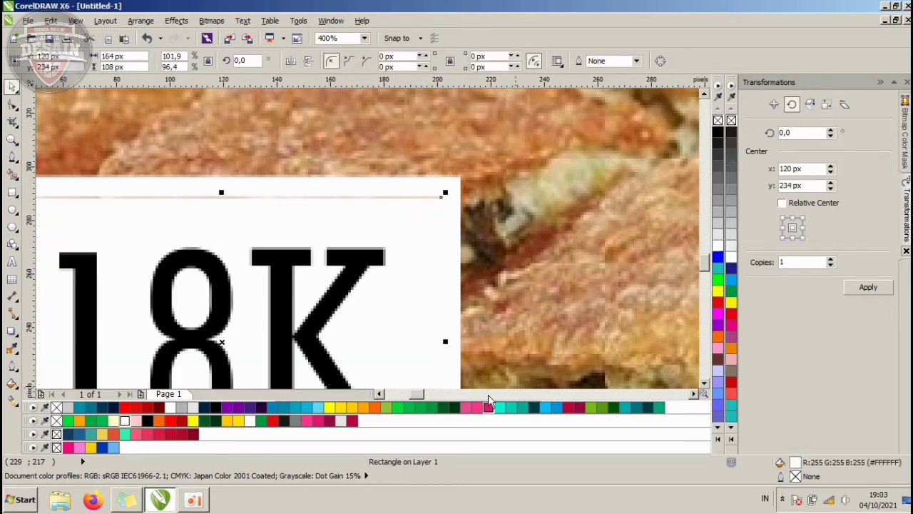
pyautogui.moveTo(448, 343); pyautogui.dragTo(432, 341)
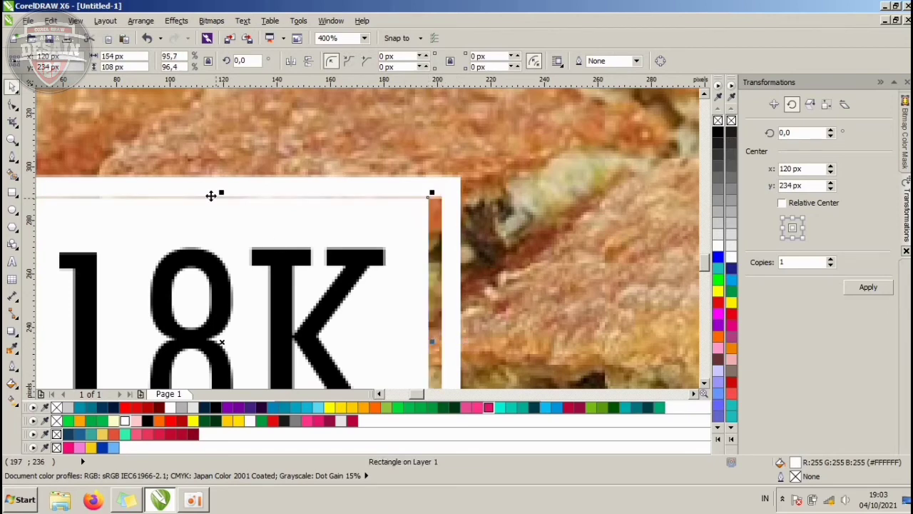
pyautogui.moveTo(222, 190); pyautogui.dragTo(235, 209)
# Step: Weld the inner white rectangle and the surrounding white frame into one shape
pyautogui.scroll(-2, 428, 152)
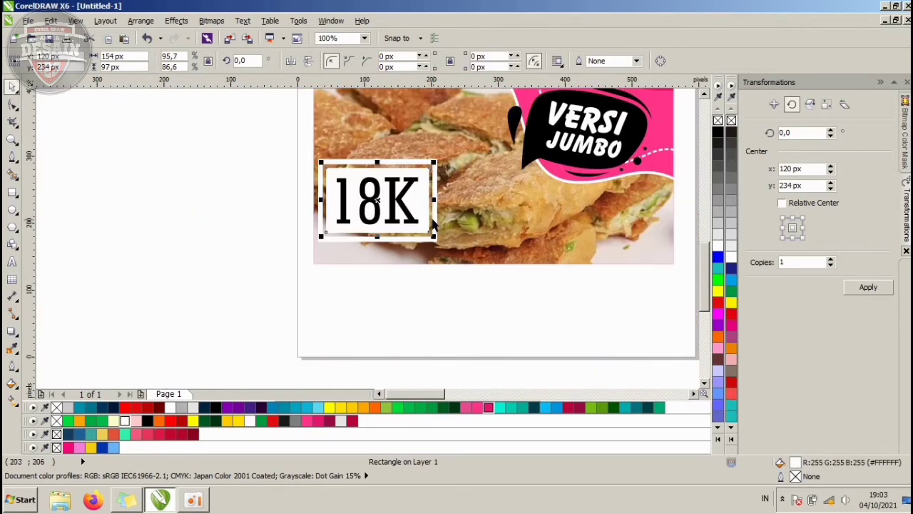
pyautogui.scroll(1, 428, 213)
pyautogui.keyDown('shift'); pyautogui.click(440, 224); pyautogui.keyUp('shift')
pyautogui.click(428, 61)
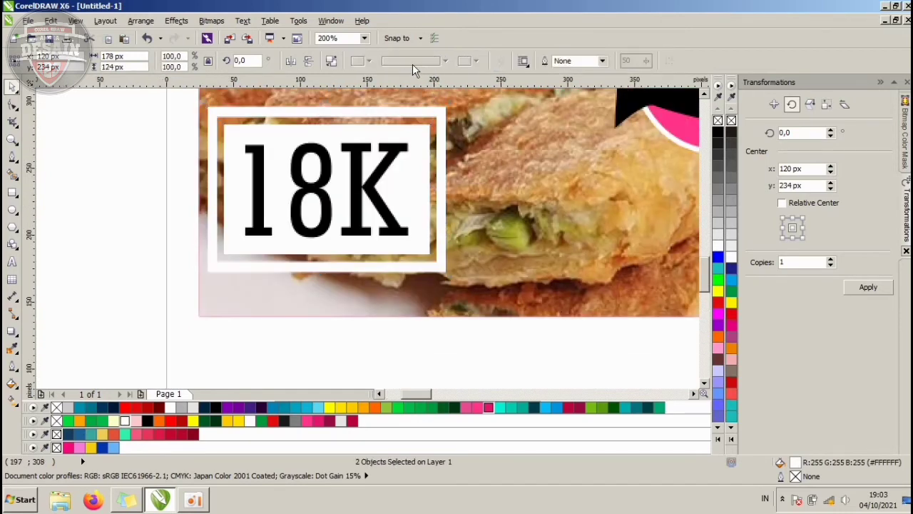
# Step: Apply a uniform transparency of 31 to the framed white box behind 18K
pyautogui.click(19, 333)
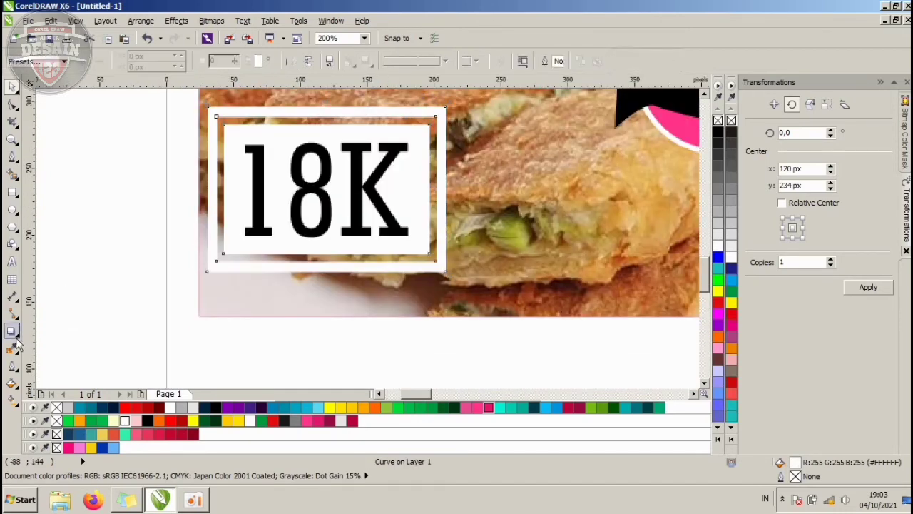
pyautogui.click(17, 335)
pyautogui.click(65, 419)
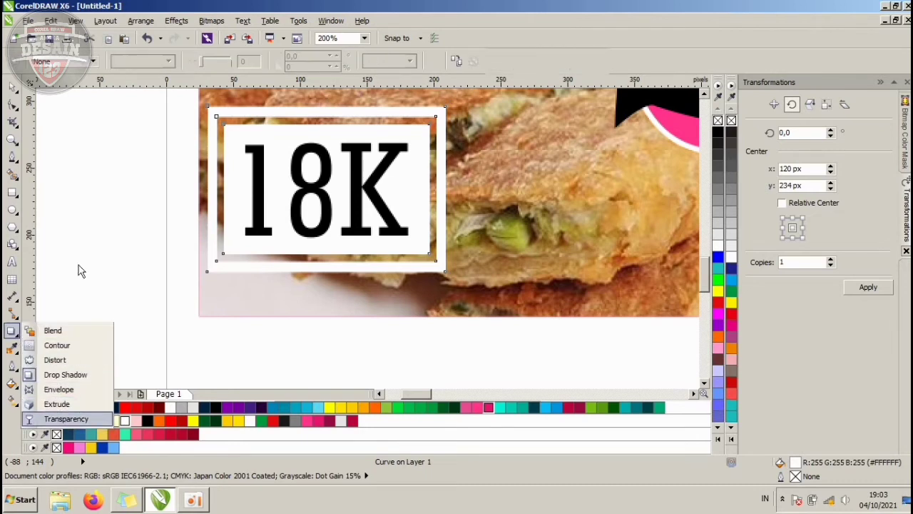
pyautogui.click(63, 62)
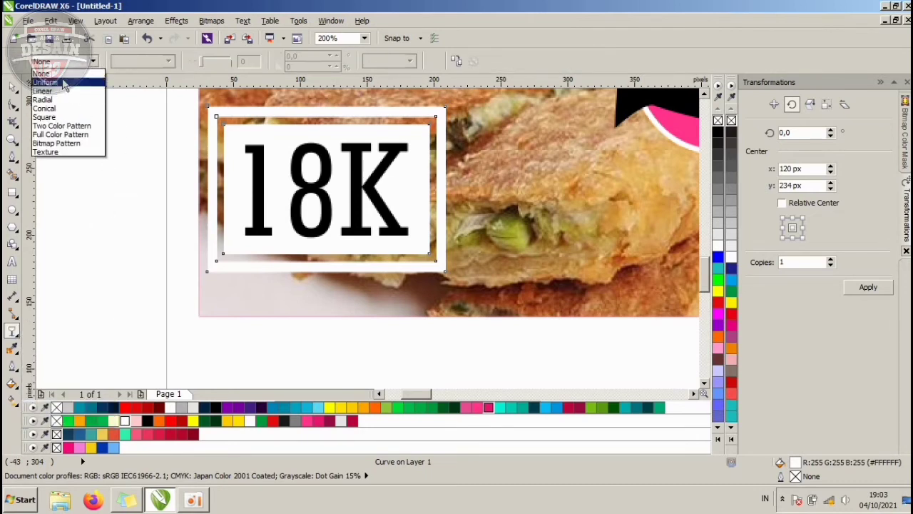
pyautogui.click(60, 82)
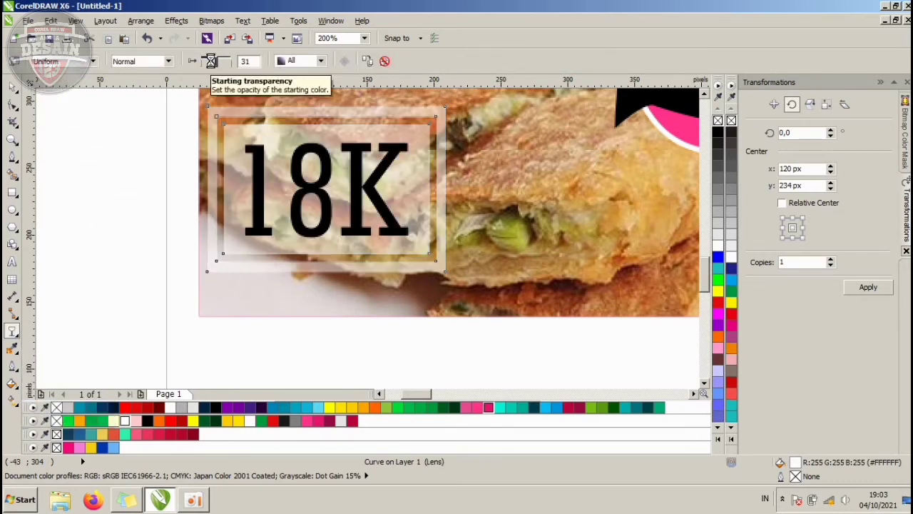
pyautogui.moveTo(219, 62); pyautogui.dragTo(210, 61)
pyautogui.click(12, 86)
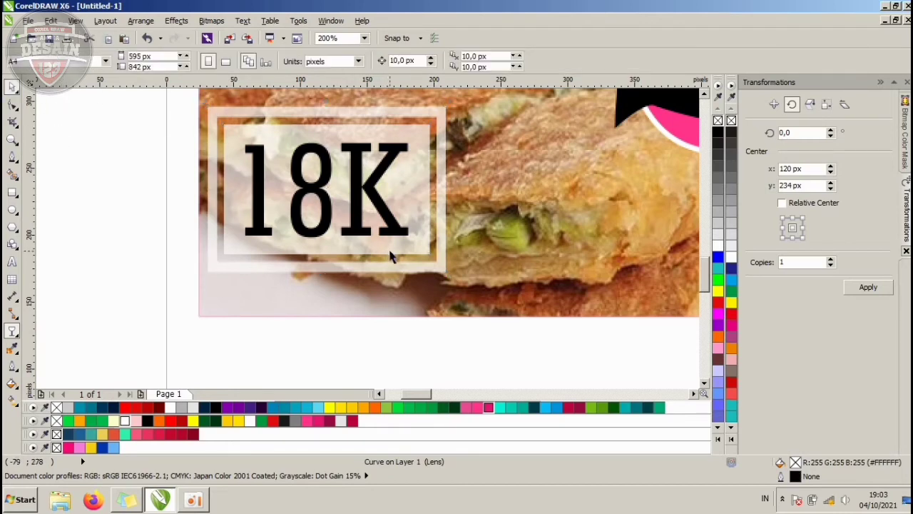
# Step: Move the 18K text and its framed box together about 10 px to the right, and shrink both slightly
pyautogui.scroll(-3, 397, 257)
pyautogui.scroll(1, 391, 224)
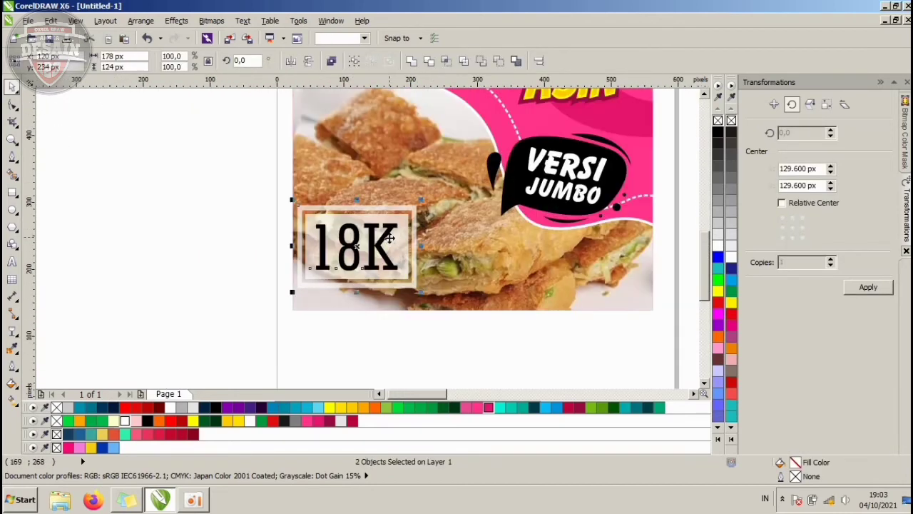
pyautogui.moveTo(388, 235); pyautogui.dragTo(397, 237)
pyautogui.click(396, 237)
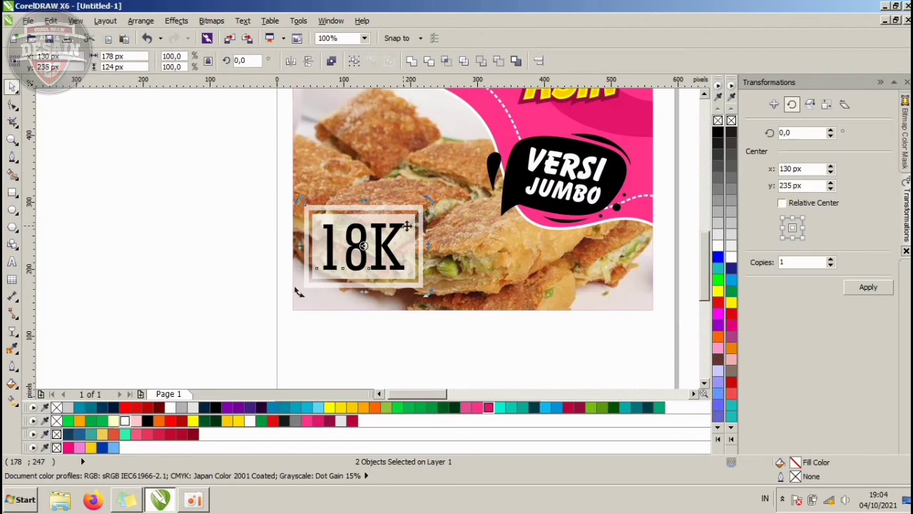
pyautogui.click(418, 211)
pyautogui.moveTo(427, 207); pyautogui.dragTo(415, 215)
pyautogui.click(253, 221)
pyautogui.scroll(-2, 353, 236)
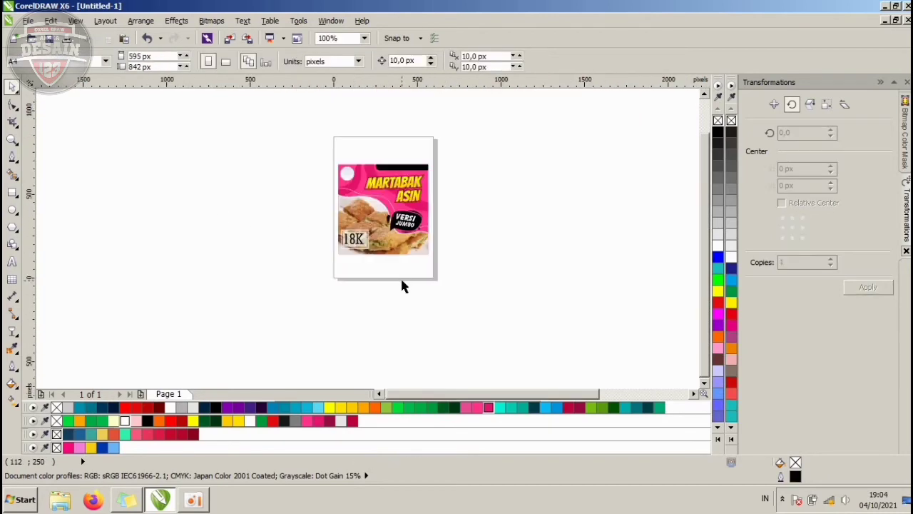
pyautogui.scroll(1, 414, 179)
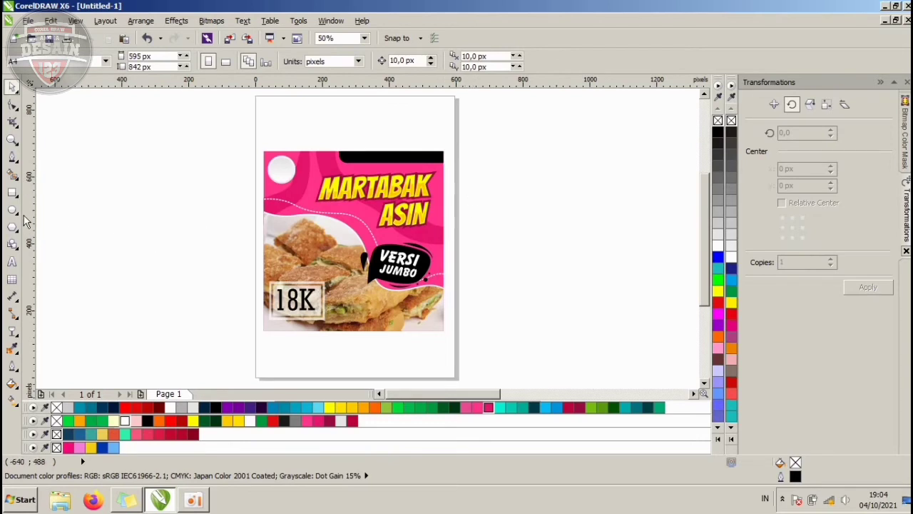
# Step: Draw a square about 21 by 21 px beside the artwork and set its outline width to 2 px
pyautogui.click(12, 191)
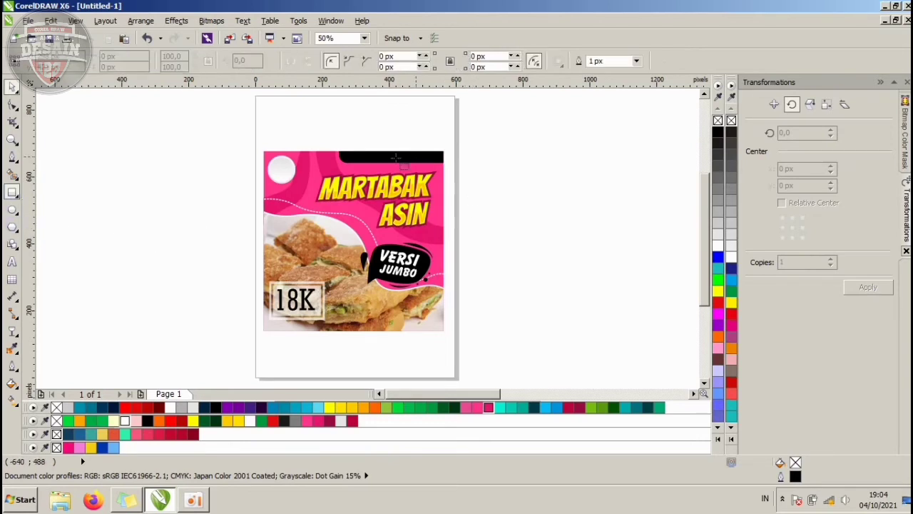
pyautogui.scroll(1, 308, 184)
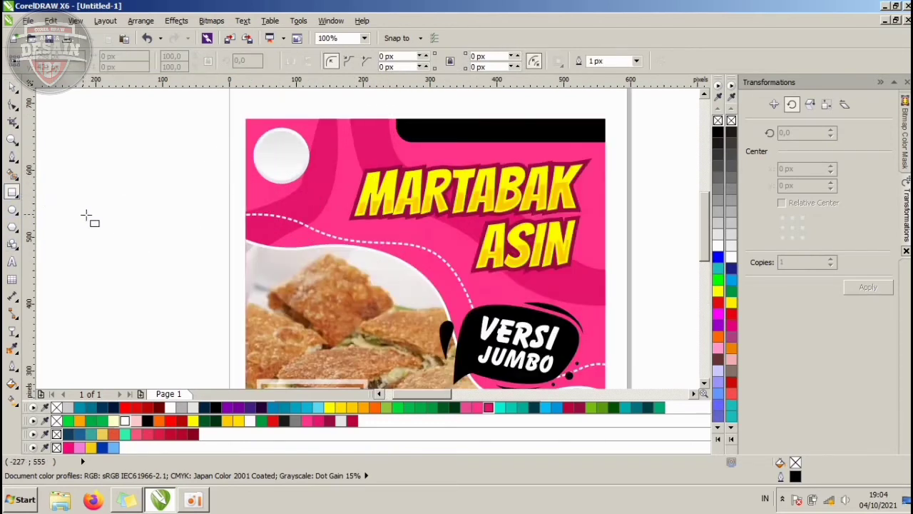
pyautogui.moveTo(125, 216); pyautogui.dragTo(140, 230)
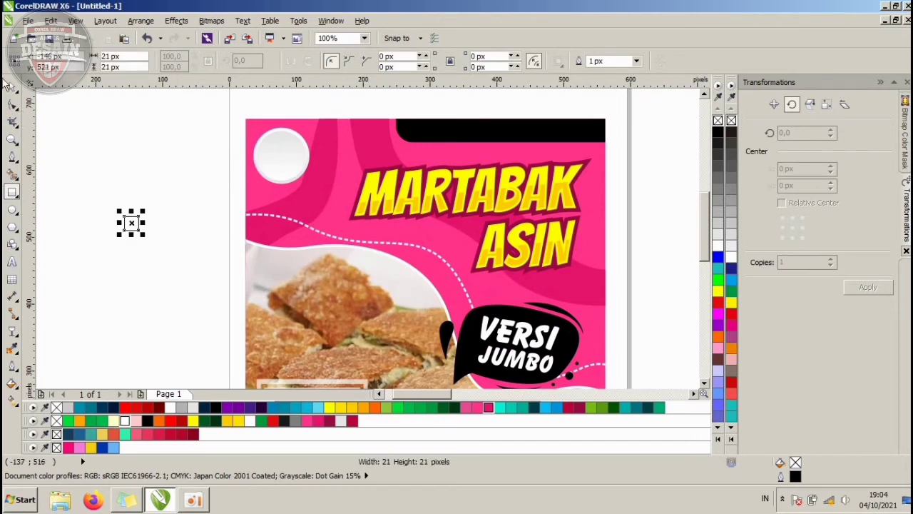
pyautogui.click(12, 87)
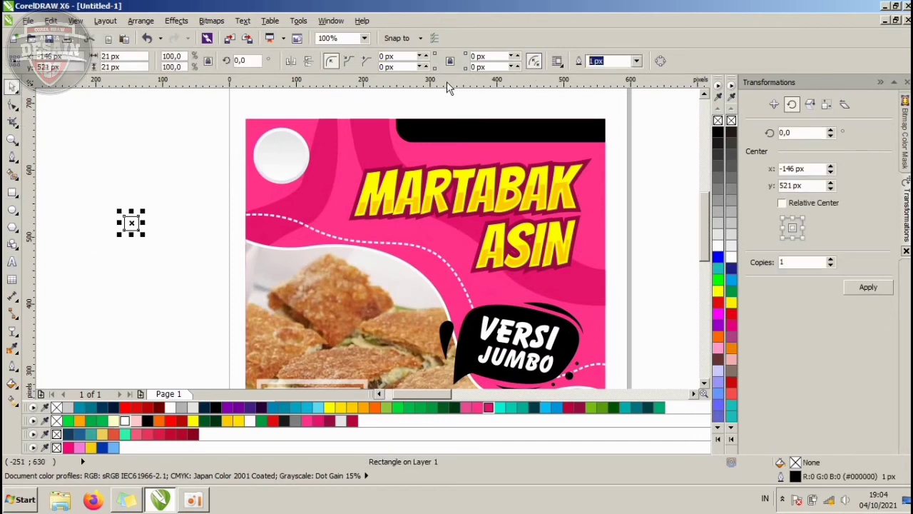
pyautogui.write('2')
pyautogui.press('Return')
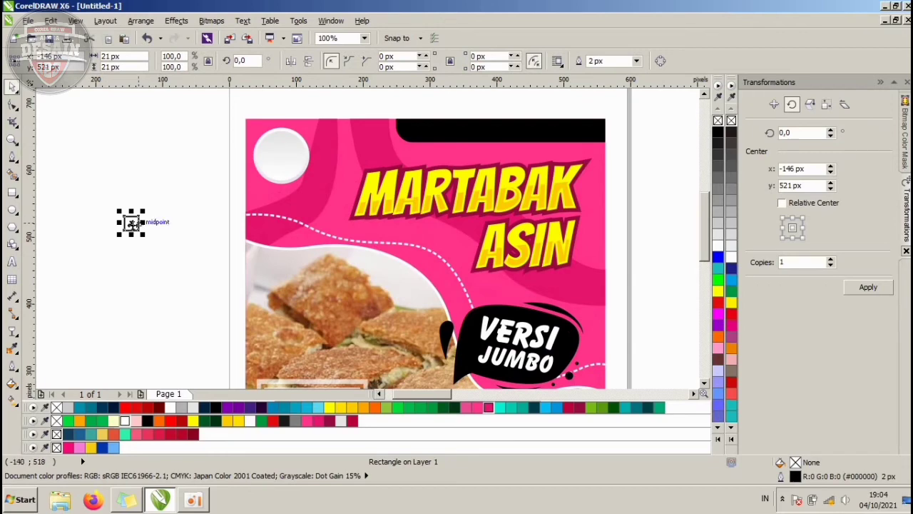
# Step: Turn the small square into a white-outlined diamond rotated to 315° and scatter copies over the pink background and food photo
pyautogui.moveTo(131, 224); pyautogui.dragTo(374, 151)
pyautogui.rightClick(718, 246)
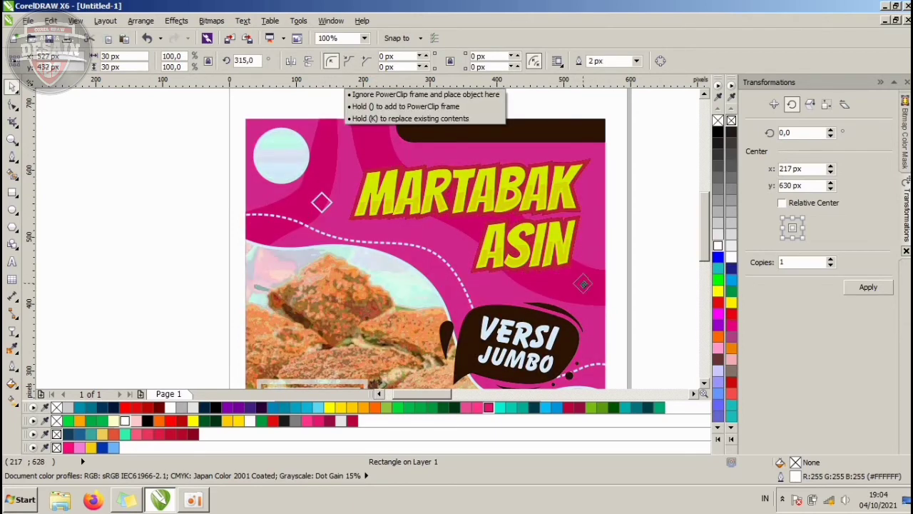
pyautogui.moveTo(583, 284); pyautogui.dragTo(392, 371)
pyautogui.scroll(-2, 296, 298)
pyautogui.rightClick(392, 371)
pyautogui.click(530, 293)
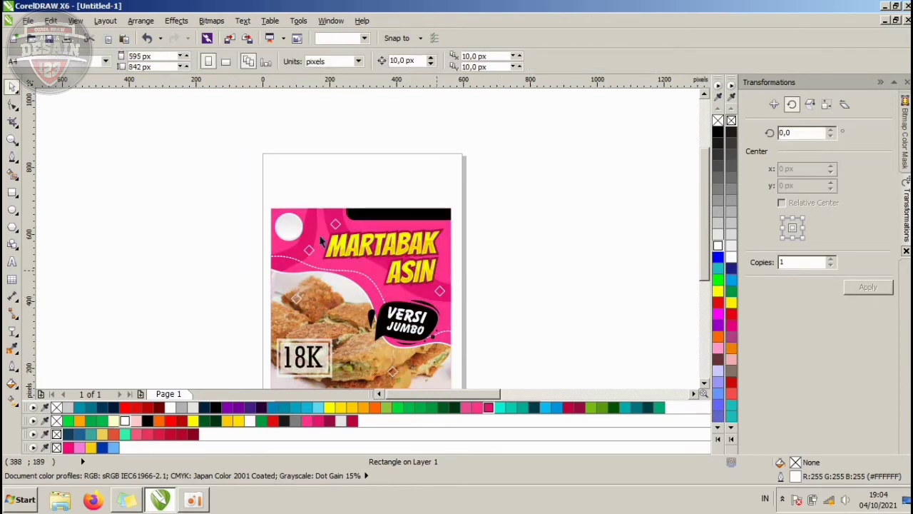
# Step: Delete the extra diamond between the round badge and the MARTABAK title
pyautogui.click(313, 249)
pyautogui.click(254, 237)
pyautogui.scroll(1, 333, 260)
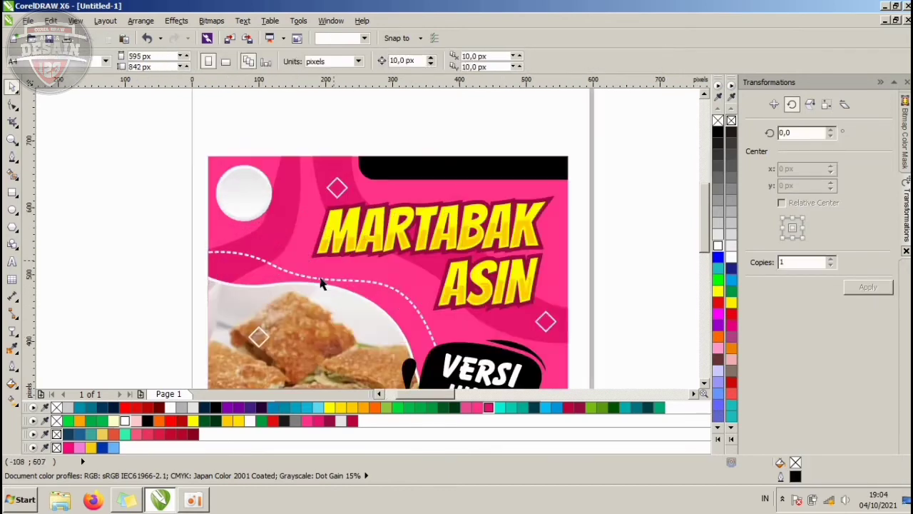
# Step: Draw a short diagonal line about 21 by 13 px below the round badge and add a horizontally mirrored copy
pyautogui.click(12, 156)
pyautogui.scroll(1, 278, 236)
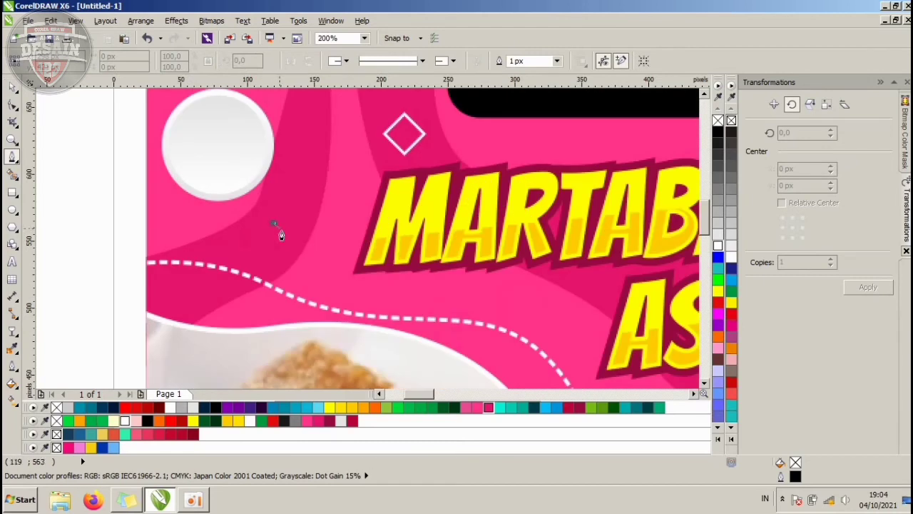
pyautogui.doubleClick(300, 245)
pyautogui.press('space')
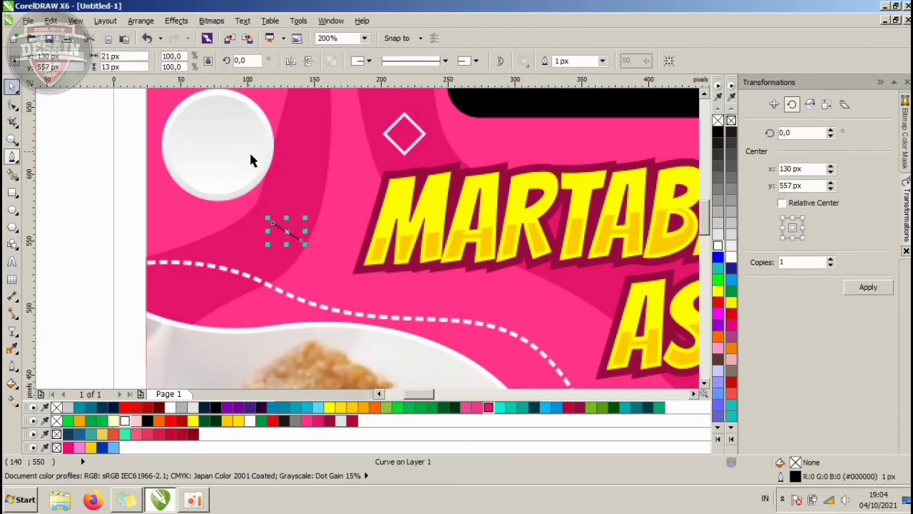
pyautogui.moveTo(267, 231); pyautogui.dragTo(321, 224)
pyautogui.rightClick(321, 224)
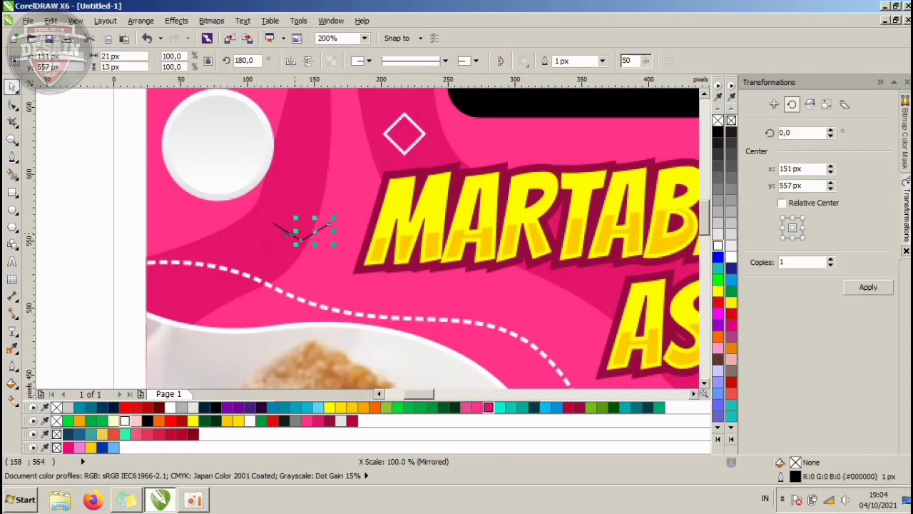
# Step: Center the two diagonal lines on each other as a cross and give them a 2 px white outline
pyautogui.keyDown('shift'); pyautogui.click(284, 231); pyautogui.keyUp('shift')
pyautogui.keyDown('shift'); pyautogui.click(284, 231); pyautogui.keyUp('shift')
pyautogui.press('c')
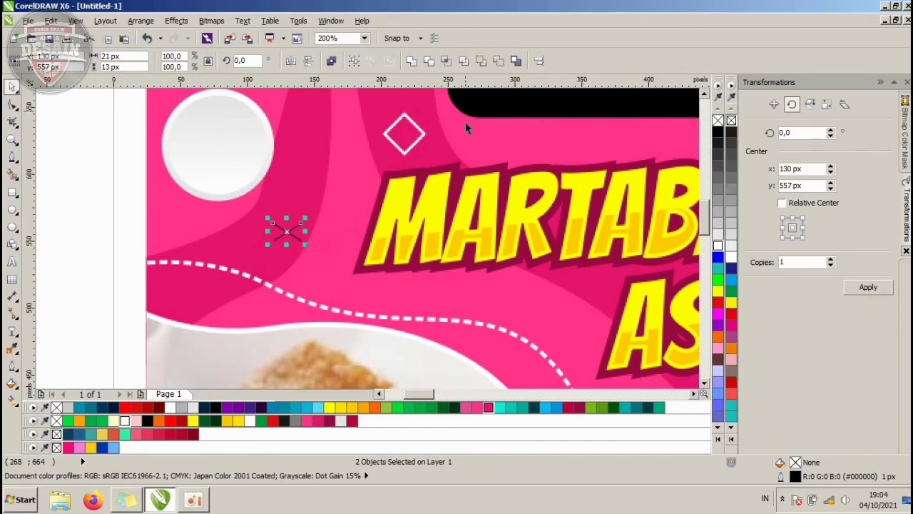
pyautogui.doubleClick(796, 478)
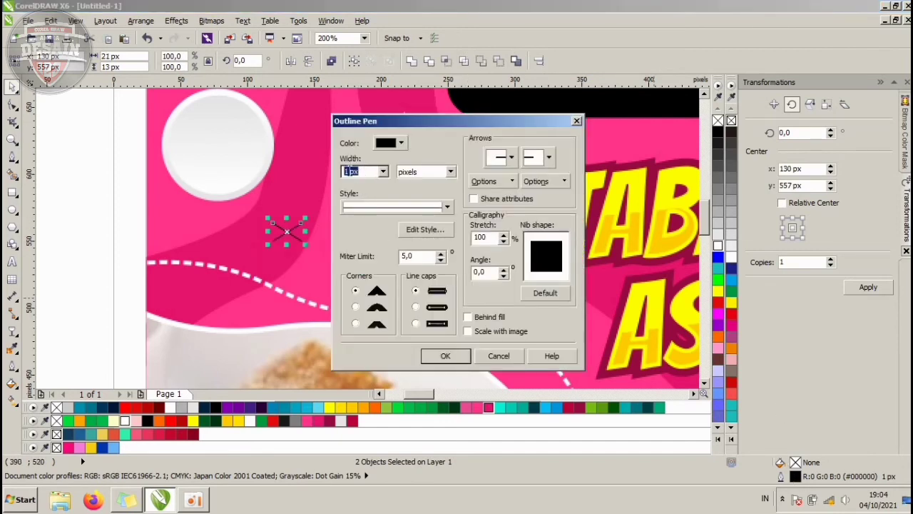
pyautogui.write('2')
pyautogui.click(445, 356)
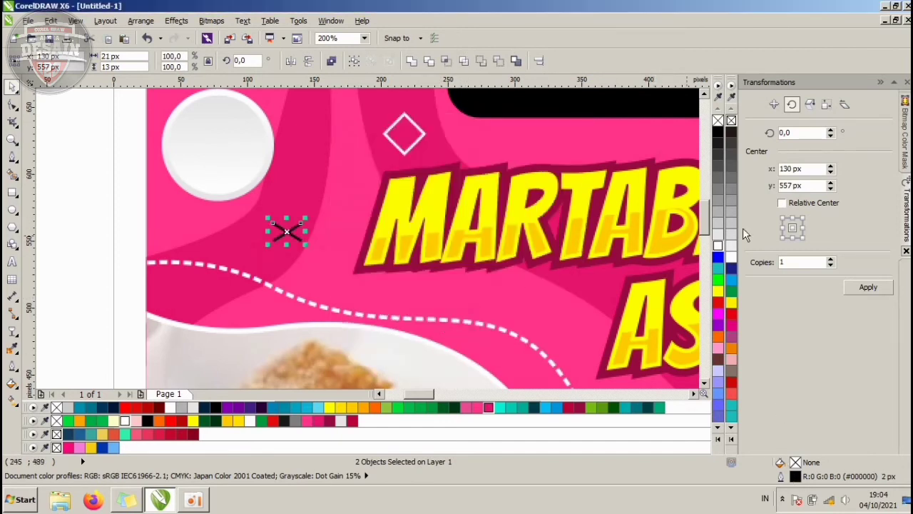
pyautogui.rightClick(717, 246)
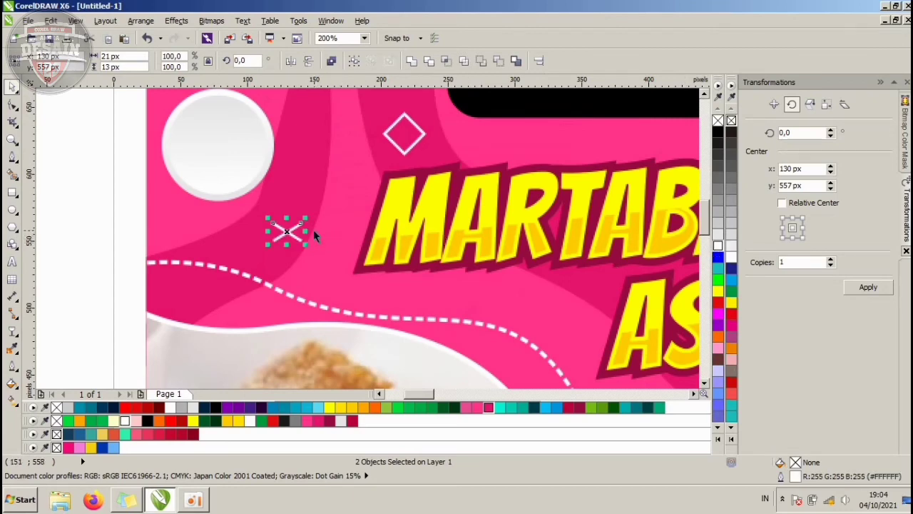
# Step: Reshape the white cross to about 19 by 17 px and group its two lines
pyautogui.moveTo(307, 231); pyautogui.dragTo(432, 362)
pyautogui.scroll(-2, 317, 220)
pyautogui.scroll(3, 314, 219)
pyautogui.hotkey('ctrl', 'g')
pyautogui.scroll(-2, 304, 200)
pyautogui.scroll(-2, 281, 212)
pyautogui.scroll(-2, 396, 337)
pyautogui.scroll(-2, 418, 273)
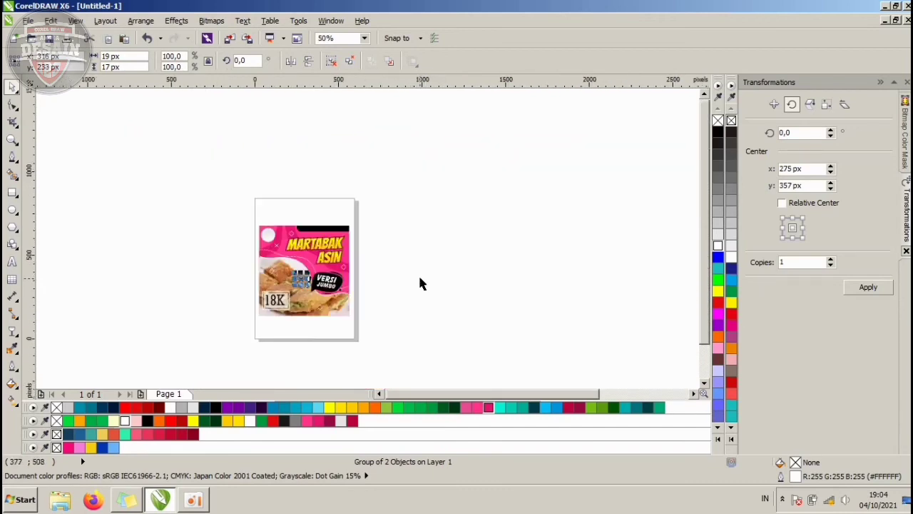
# Step: Scatter copies of the grouped white cross over the pink background and the food photo
pyautogui.scroll(1, 292, 321)
pyautogui.moveTo(308, 236); pyautogui.dragTo(352, 216)
pyautogui.rightClick(352, 216)
pyautogui.moveTo(352, 217); pyautogui.dragTo(311, 298)
pyautogui.rightClick(311, 298)
pyautogui.click(491, 247)
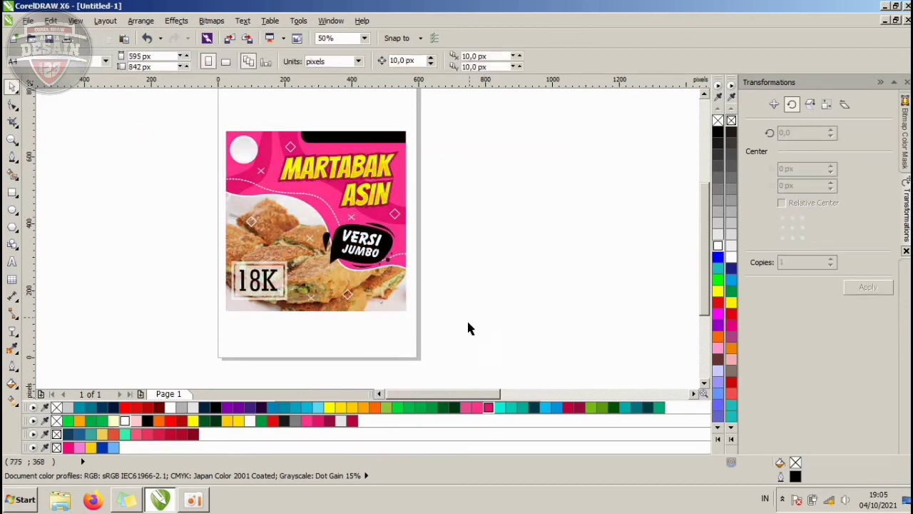
# Step: Group all the objects of the artwork
pyautogui.moveTo(452, 361); pyautogui.dragTo(164, 100)
pyautogui.click(162, 100)
pyautogui.scroll(2, 149, 113)
# Step: Add the text LOGO BRAND on two lines in the empty space beside the artwork
pyautogui.click(11, 262)
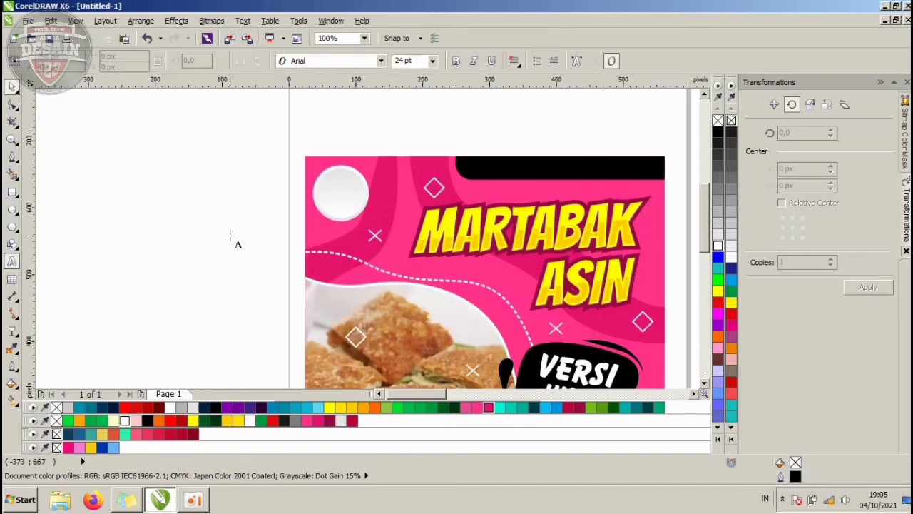
pyautogui.click(229, 229)
pyautogui.write('OGO')
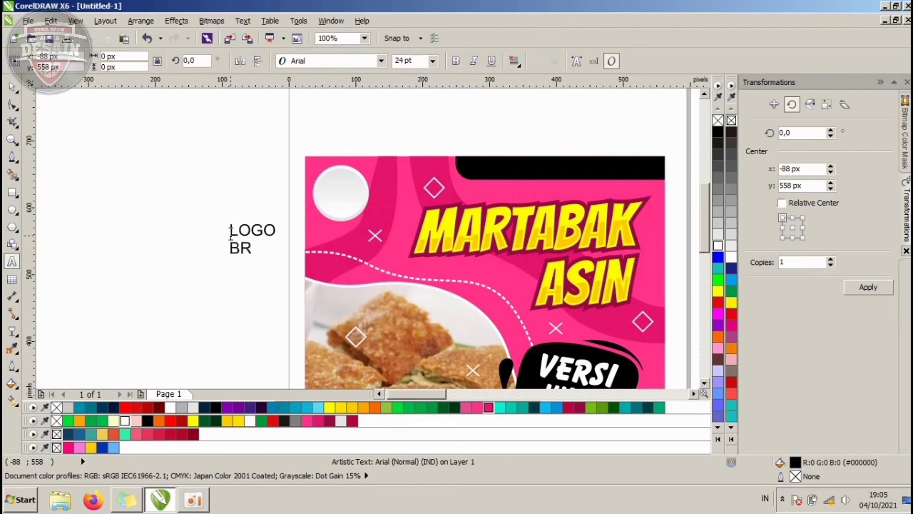
pyautogui.click(11, 86)
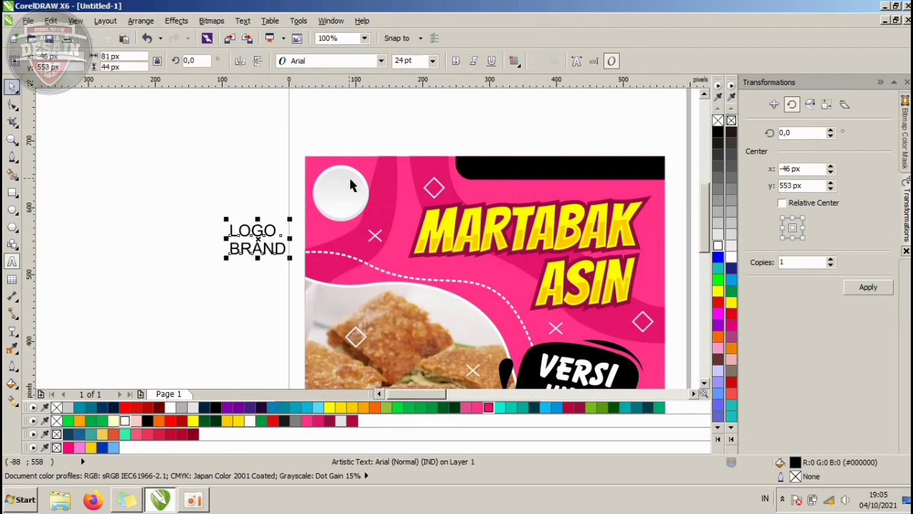
# Step: Center LOGO over BRAND as separate texts in the Geometr706 BlkCn BT font and group them
pyautogui.moveTo(198, 211); pyautogui.dragTo(294, 268)
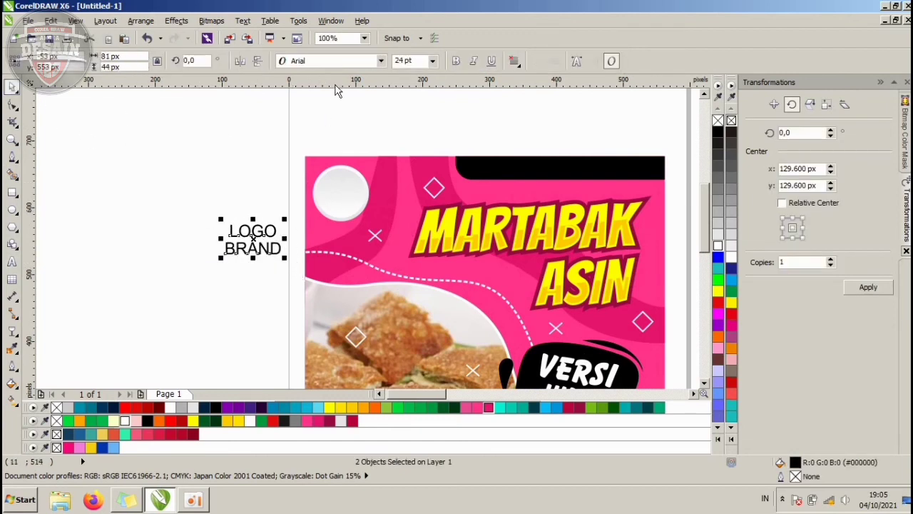
pyautogui.click(381, 60)
pyautogui.click(327, 105)
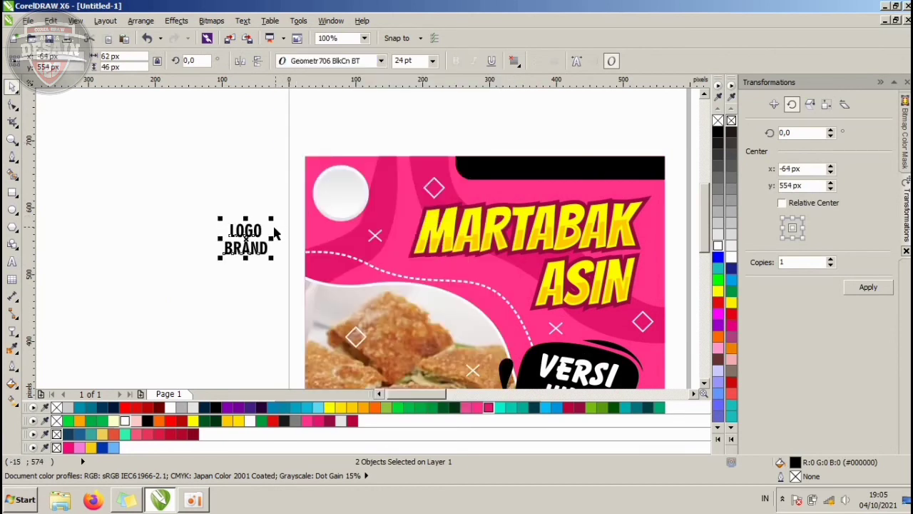
pyautogui.hotkey('ctrl', 'g')
# Step: Try to center the LOGO BRAND text on the round white badge, and undo the alignment
pyautogui.keyDown('shift'); pyautogui.click(330, 195); pyautogui.keyUp('shift')
pyautogui.click(259, 212)
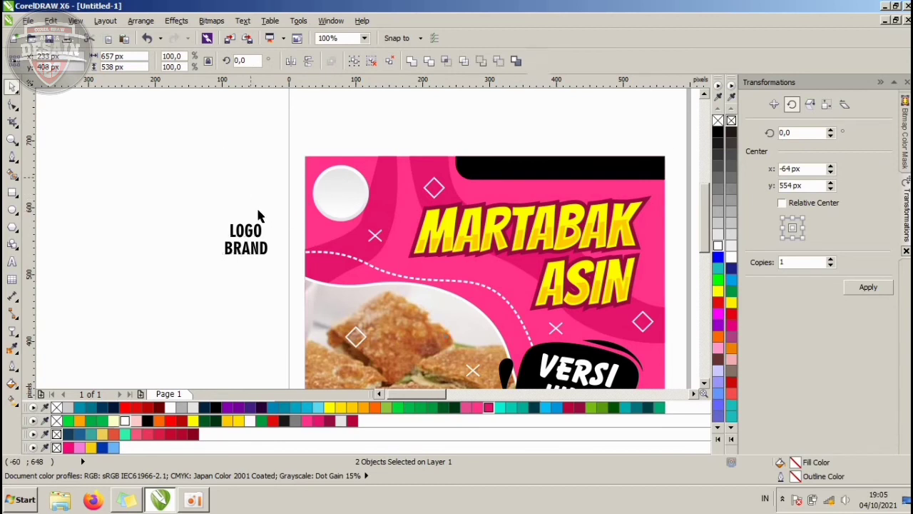
pyautogui.click(255, 230)
pyautogui.keyDown('shift'); pyautogui.click(333, 195); pyautogui.keyUp('shift')
pyautogui.press('c')
pyautogui.press('e')
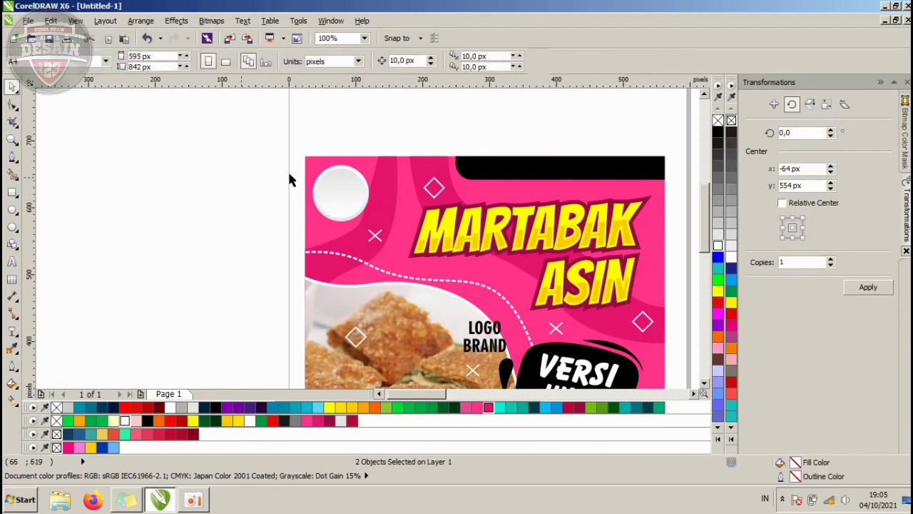
pyautogui.hotkey('ctrl', 'z')
pyautogui.hotkey('ctrl', 'z')
pyautogui.click(222, 186)
pyautogui.click(254, 230)
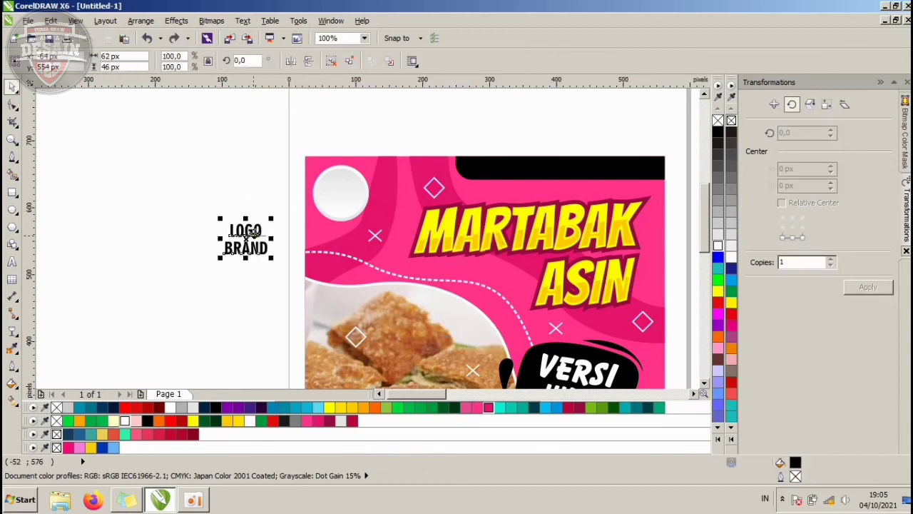
# Step: Ungroup the LOGO BRAND text and place a copy of the word LOGO above the artwork's black bar
pyautogui.hotkey('ctrl', 'u')
pyautogui.click(253, 235)
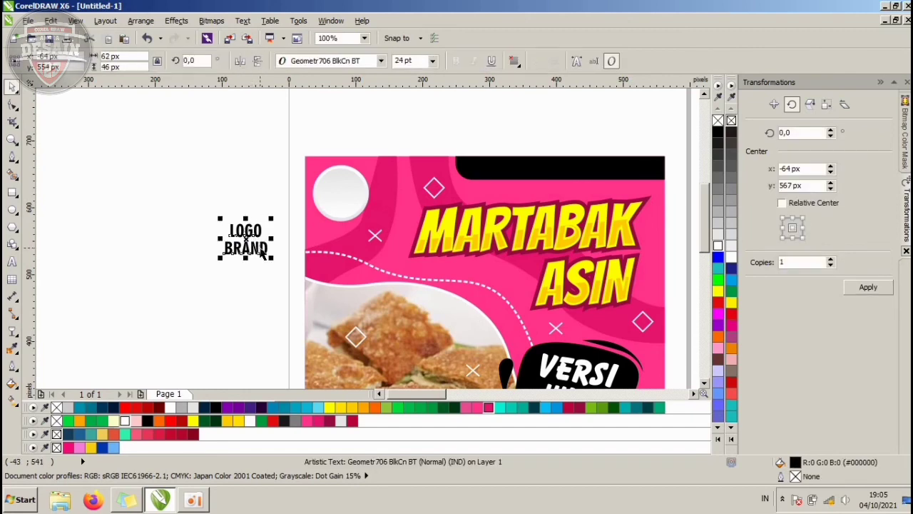
pyautogui.hotkey('ctrl', 'k')
pyautogui.moveTo(251, 231); pyautogui.dragTo(498, 142)
pyautogui.rightClick(498, 142)
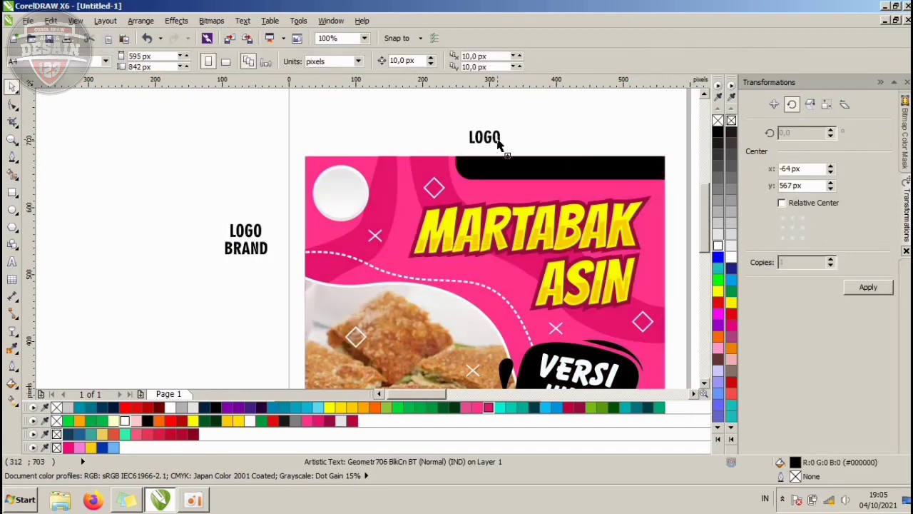
# Step: Ungroup the whole artwork so the round white badge can be selected separately
pyautogui.moveTo(212, 193); pyautogui.dragTo(287, 266)
pyautogui.click(347, 206)
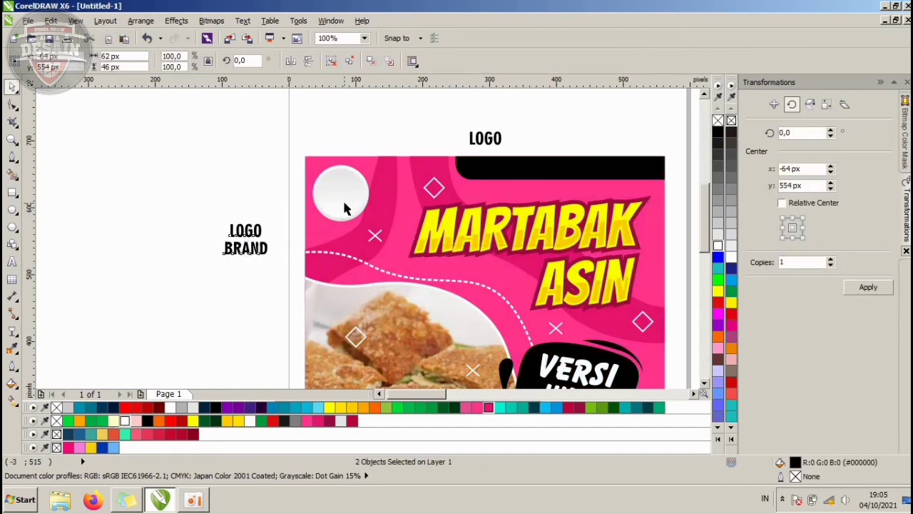
pyautogui.hotkey('ctrl', 'u')
pyautogui.click(281, 181)
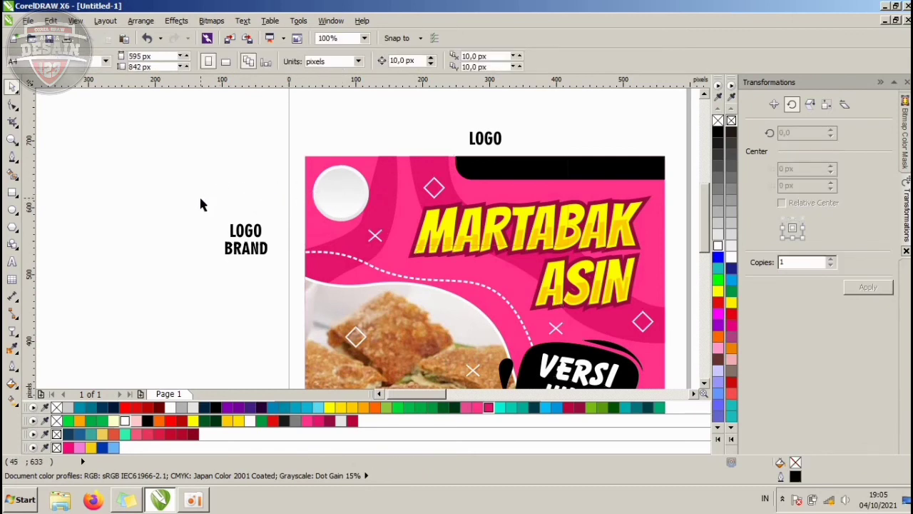
# Step: Group LOGO and BRAND, and center the group horizontally and vertically on the round white badge
pyautogui.moveTo(200, 196); pyautogui.dragTo(284, 267)
pyautogui.hotkey('ctrl', 'g')
pyautogui.keyDown('shift'); pyautogui.click(361, 194); pyautogui.keyUp('shift')
pyautogui.press('c')
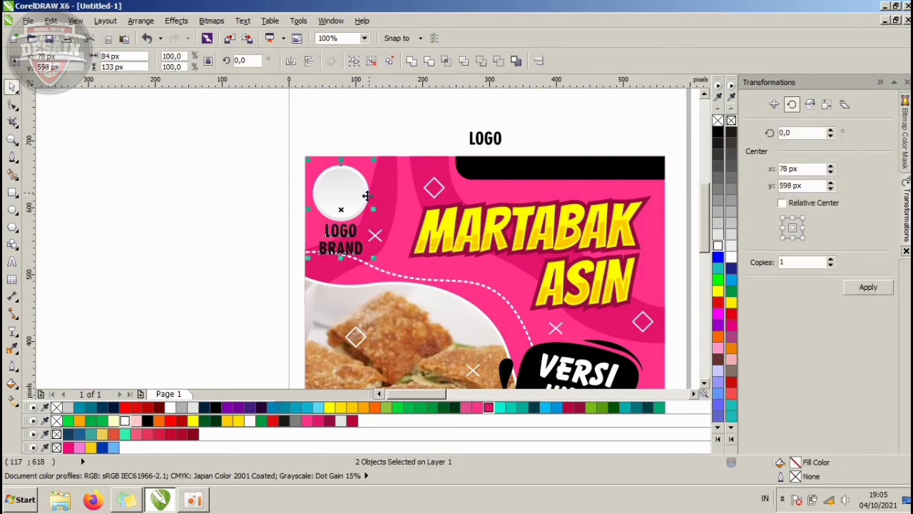
pyautogui.press('e')
pyautogui.click(248, 135)
pyautogui.click(335, 189)
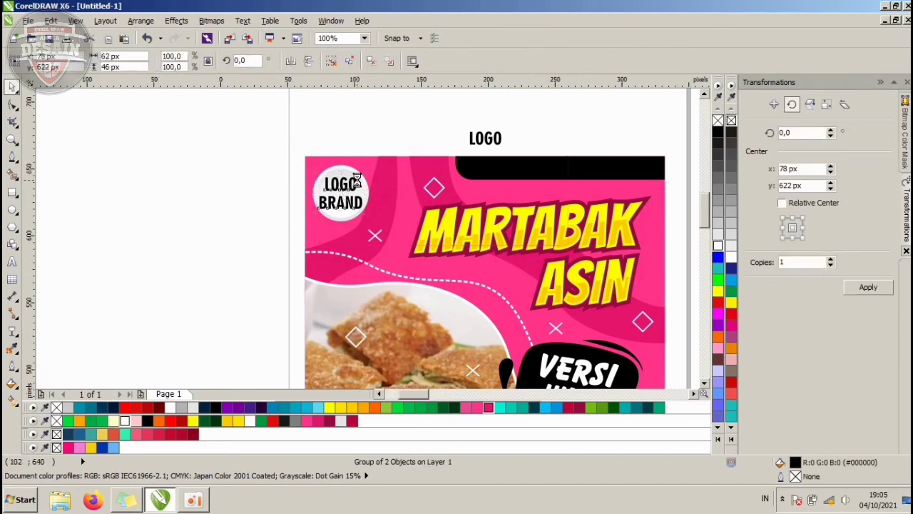
# Step: Scale the LOGO BRAND text group down to about 84% within the round white badge
pyautogui.scroll(2, 343, 188)
pyautogui.moveTo(376, 174); pyautogui.dragTo(362, 172)
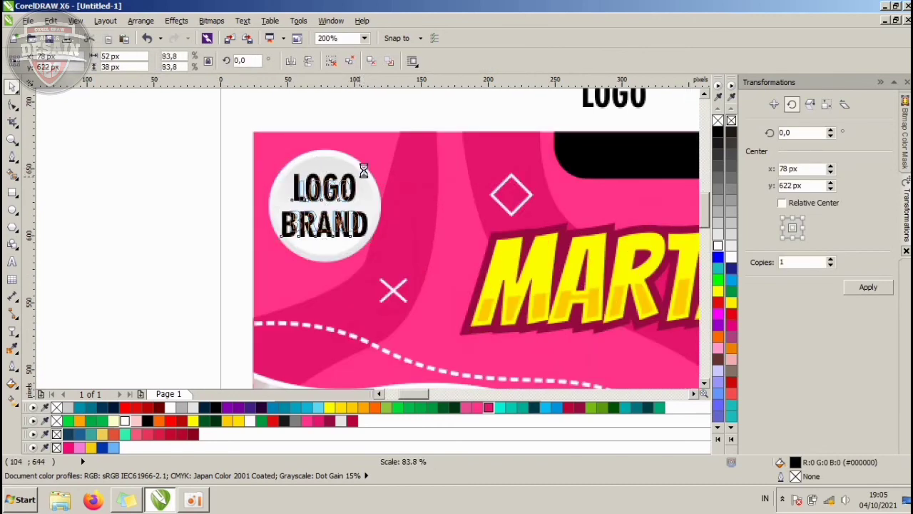
pyautogui.click(72, 242)
# Step: Replace the copied word LOGO above the artwork with the text "Order Now"
pyautogui.scroll(-1, 257, 210)
pyautogui.click(444, 159)
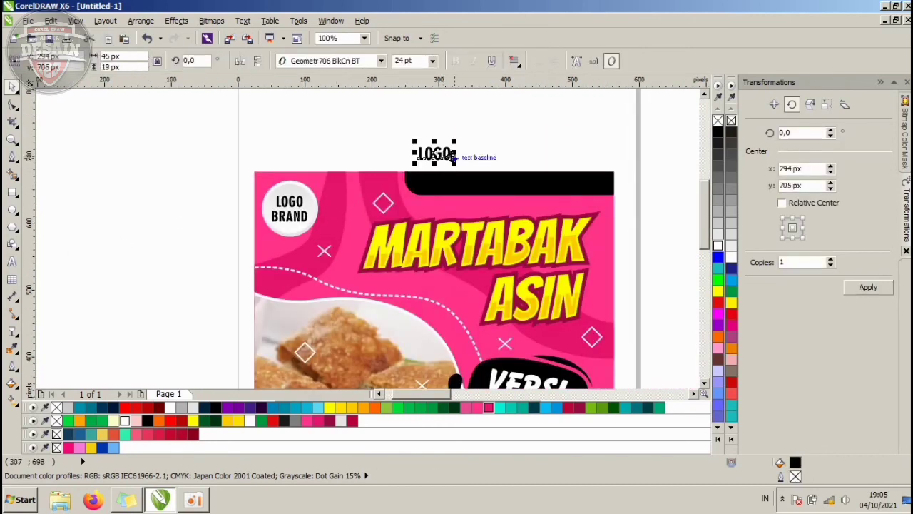
pyautogui.doubleClick(448, 159)
pyautogui.hotkey('ctrl', 'a')
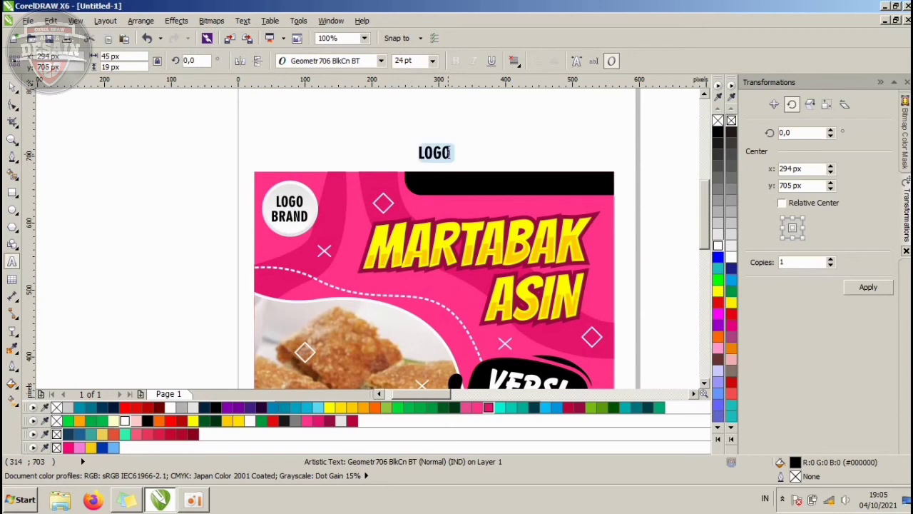
pyautogui.write('0')
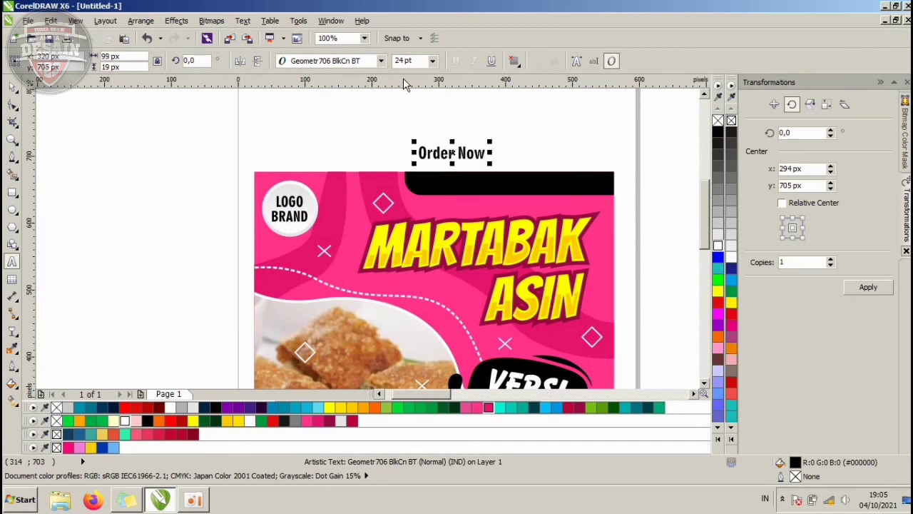
# Step: Try the Futura Bk BT font on the Order Now text, and undo the change
pyautogui.click(381, 60)
pyautogui.moveTo(332, 106)
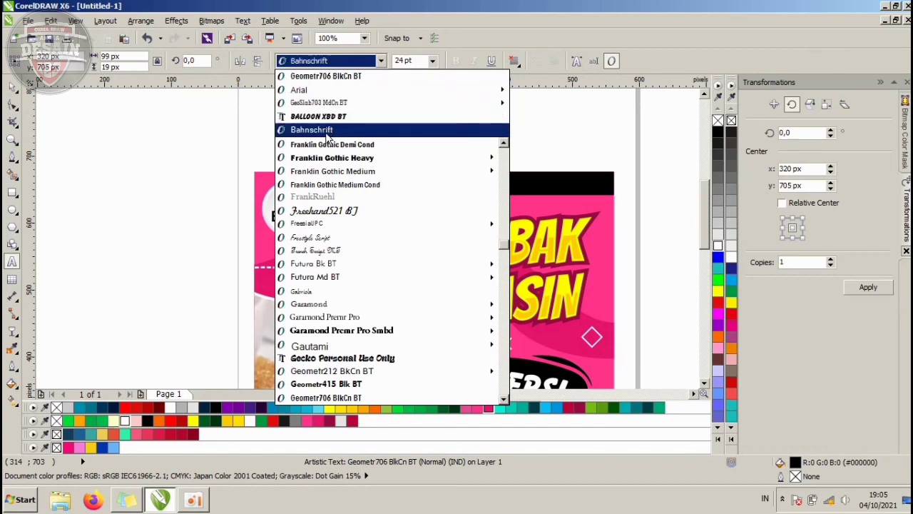
pyautogui.scroll(-3, 377, 238)
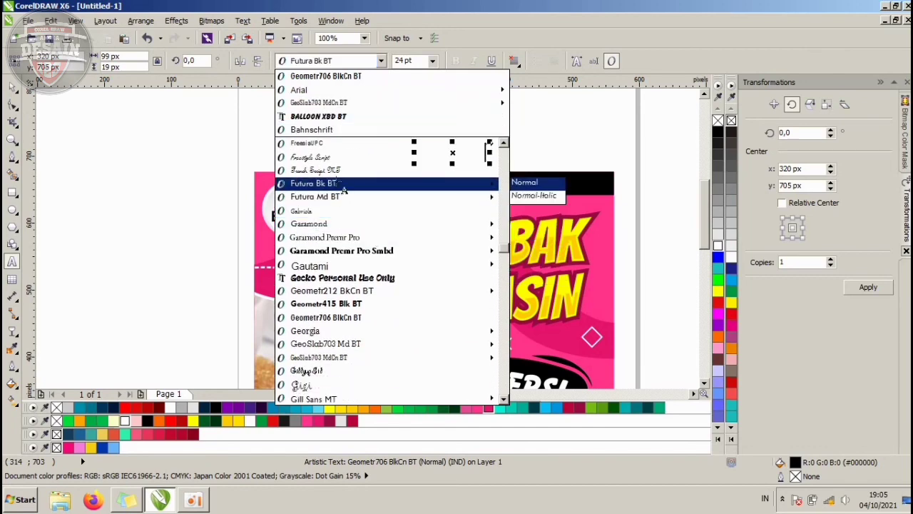
pyautogui.click(328, 183)
pyautogui.hotkey('ctrl', 'z')
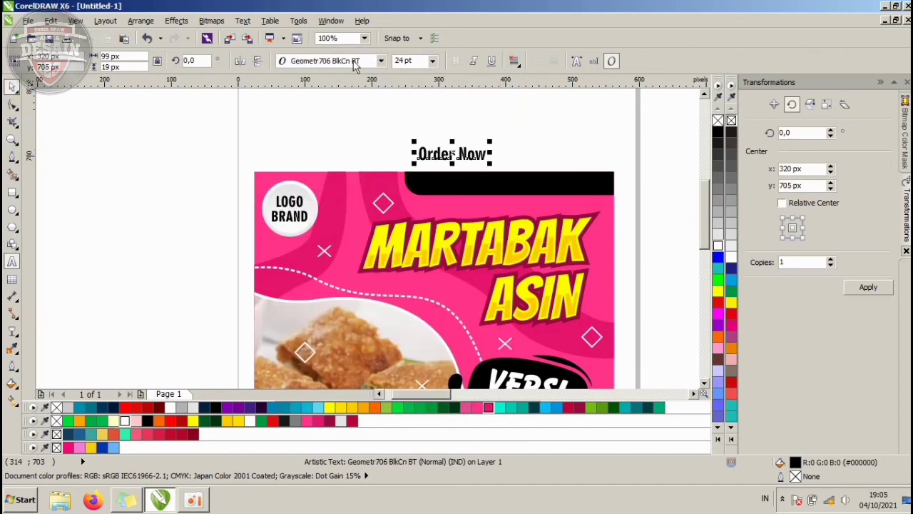
# Step: Set the Order Now text in Futura Bk BT and move it onto the black bar along the artwork's upper edge
pyautogui.click(381, 60)
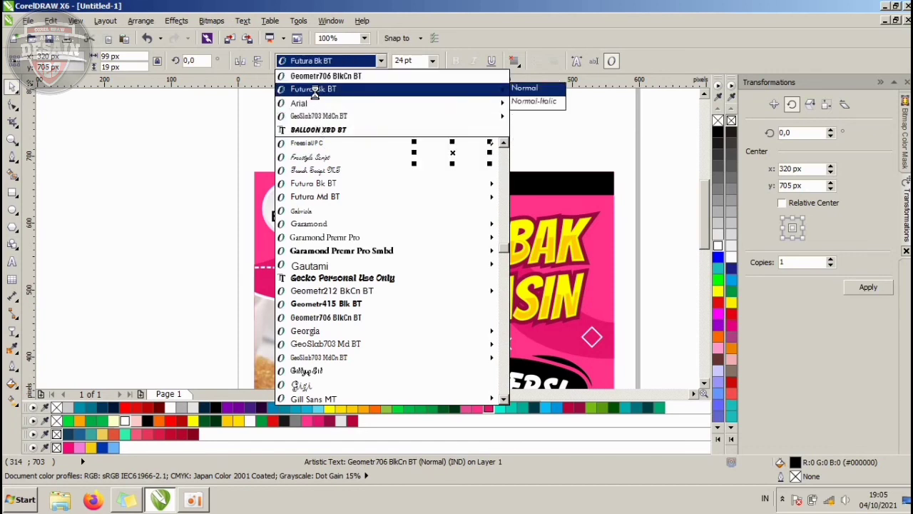
pyautogui.click(318, 89)
pyautogui.moveTo(491, 163); pyautogui.dragTo(526, 184)
# Step: Fill the Order Now text with white and nudge it slightly upward within the black bar
pyautogui.click(719, 245)
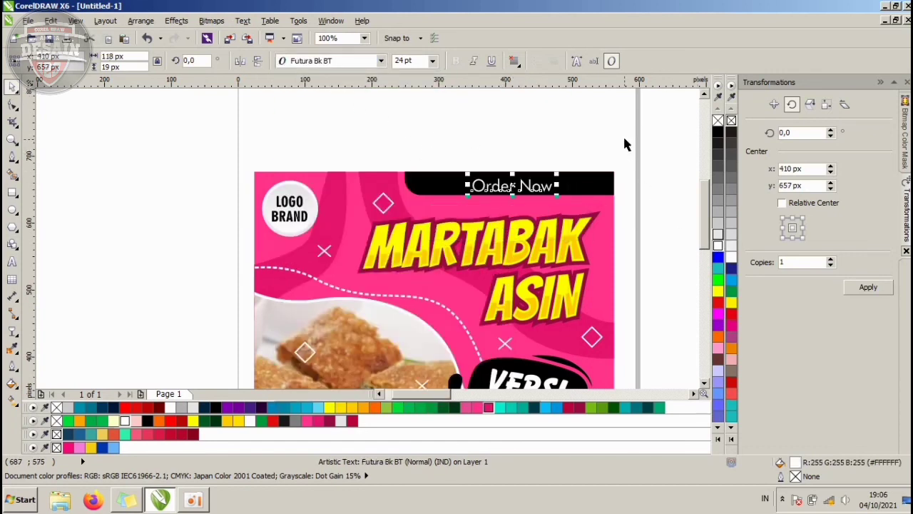
pyautogui.click(624, 143)
pyautogui.scroll(1, 546, 193)
pyautogui.moveTo(544, 194); pyautogui.dragTo(547, 189)
pyautogui.click(526, 114)
pyautogui.scroll(-1, 487, 140)
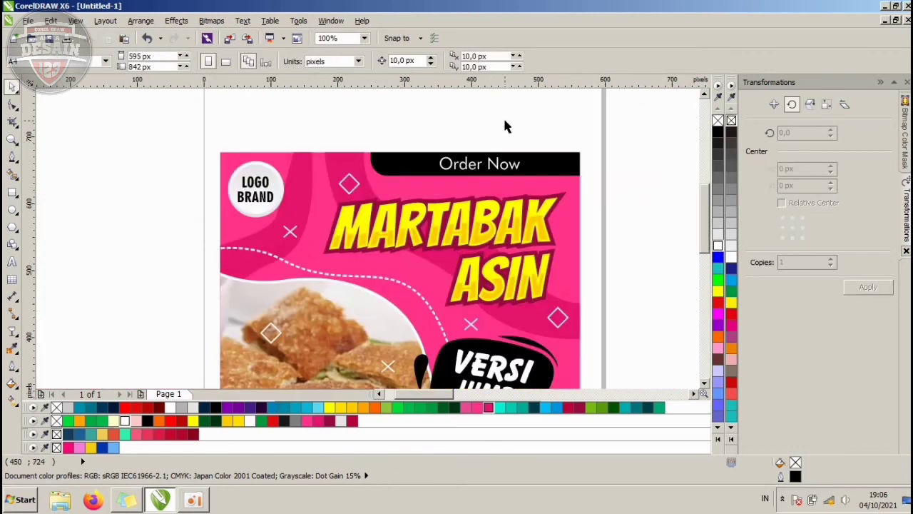
# Step: Frame the whole square promotion in the view to review the overall layout
pyautogui.scroll(-2, 506, 126)
pyautogui.click(12, 140)
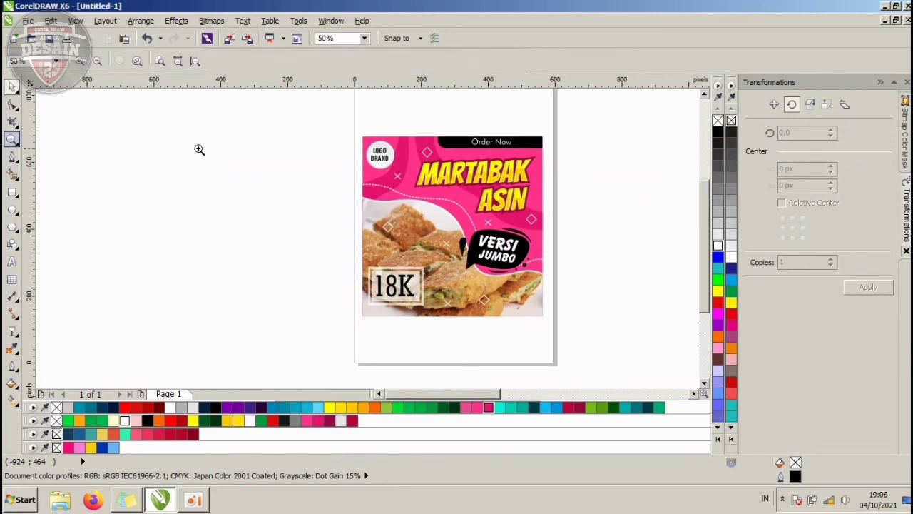
pyautogui.moveTo(360, 133); pyautogui.dragTo(546, 319)
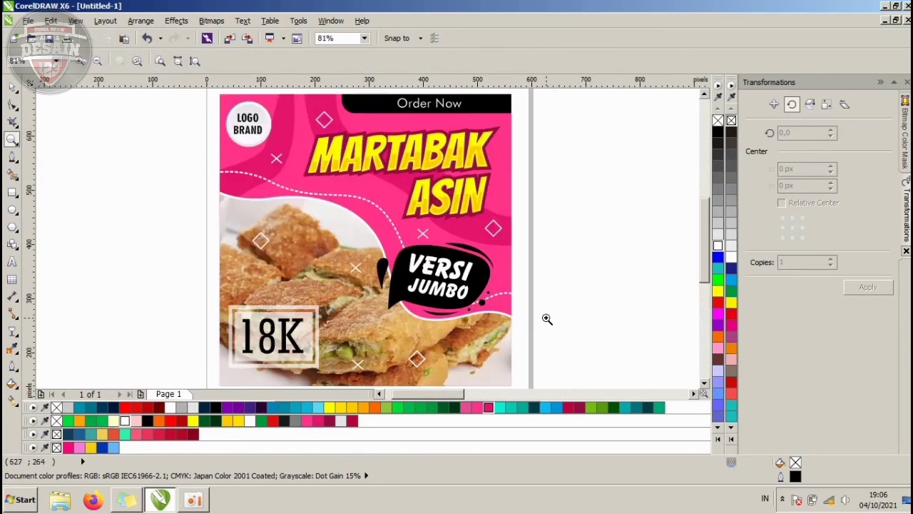